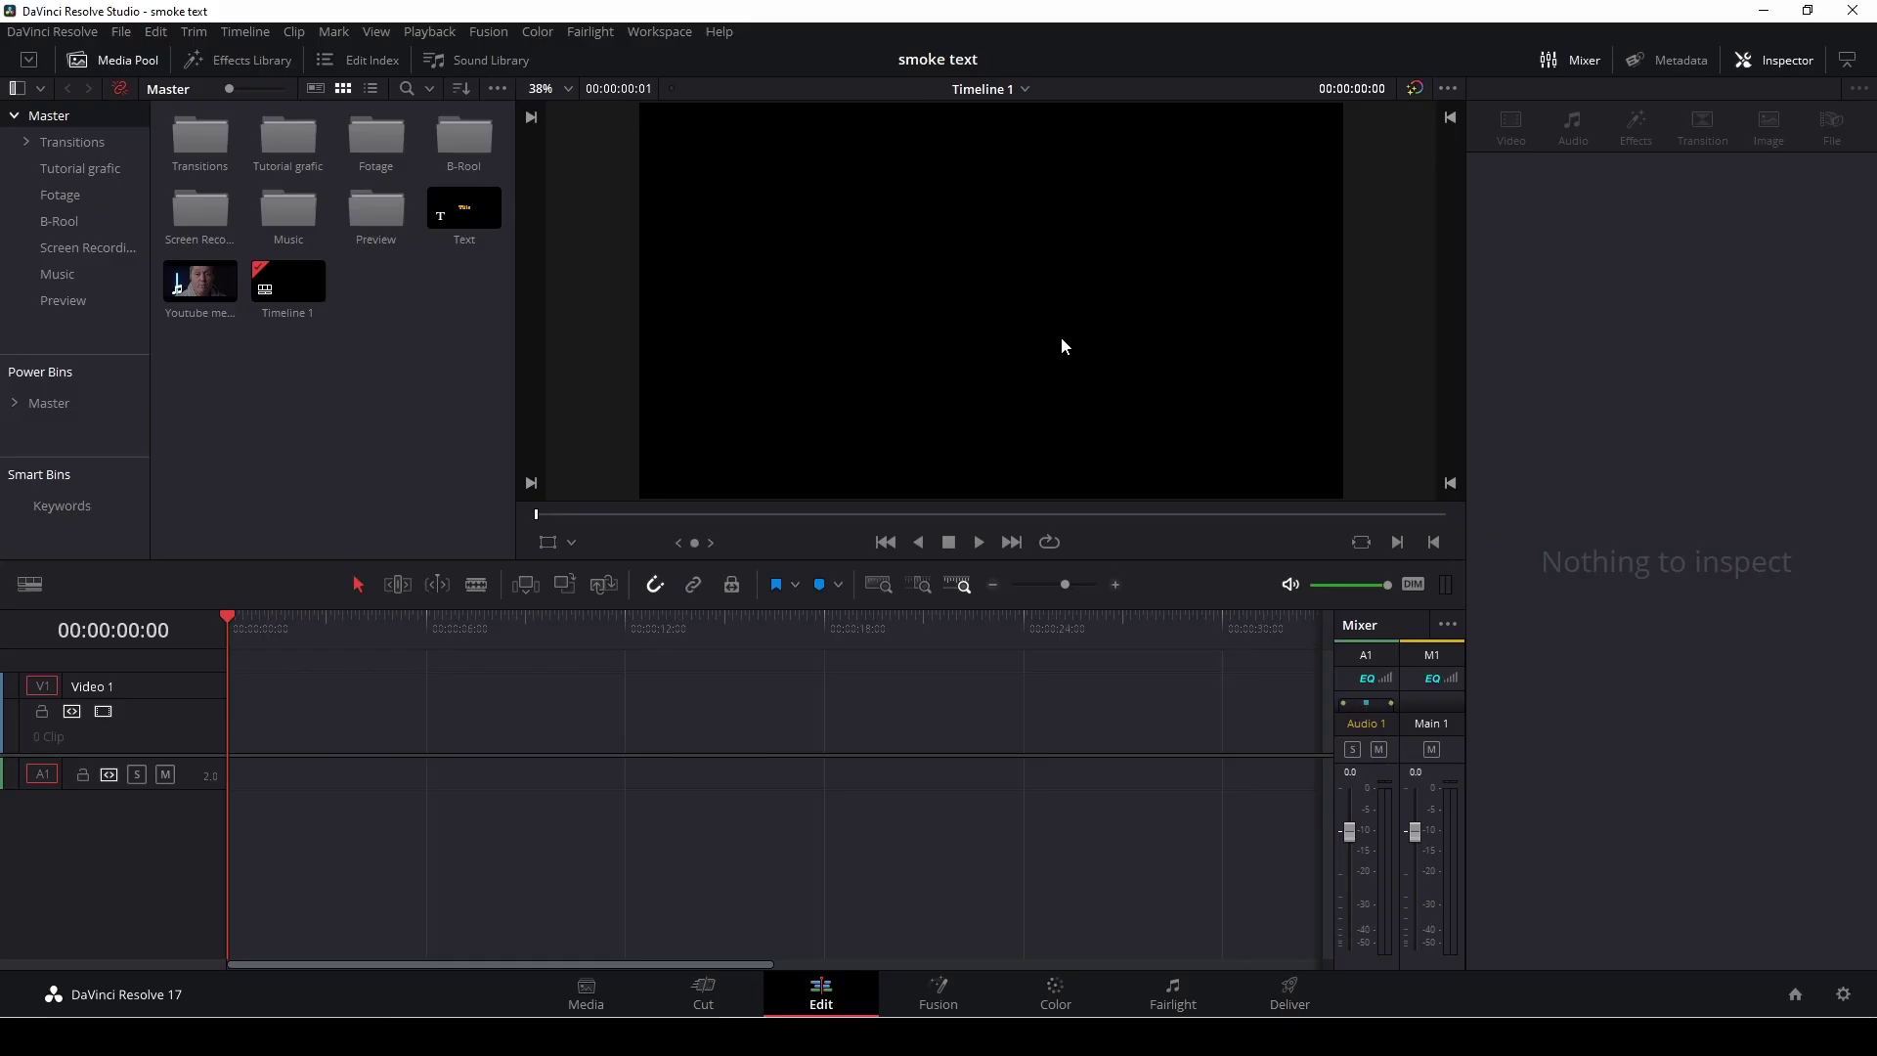
Add a Fusion Composition at the start of the Video 1 track and open it in the Fusion workspace
click(244, 61)
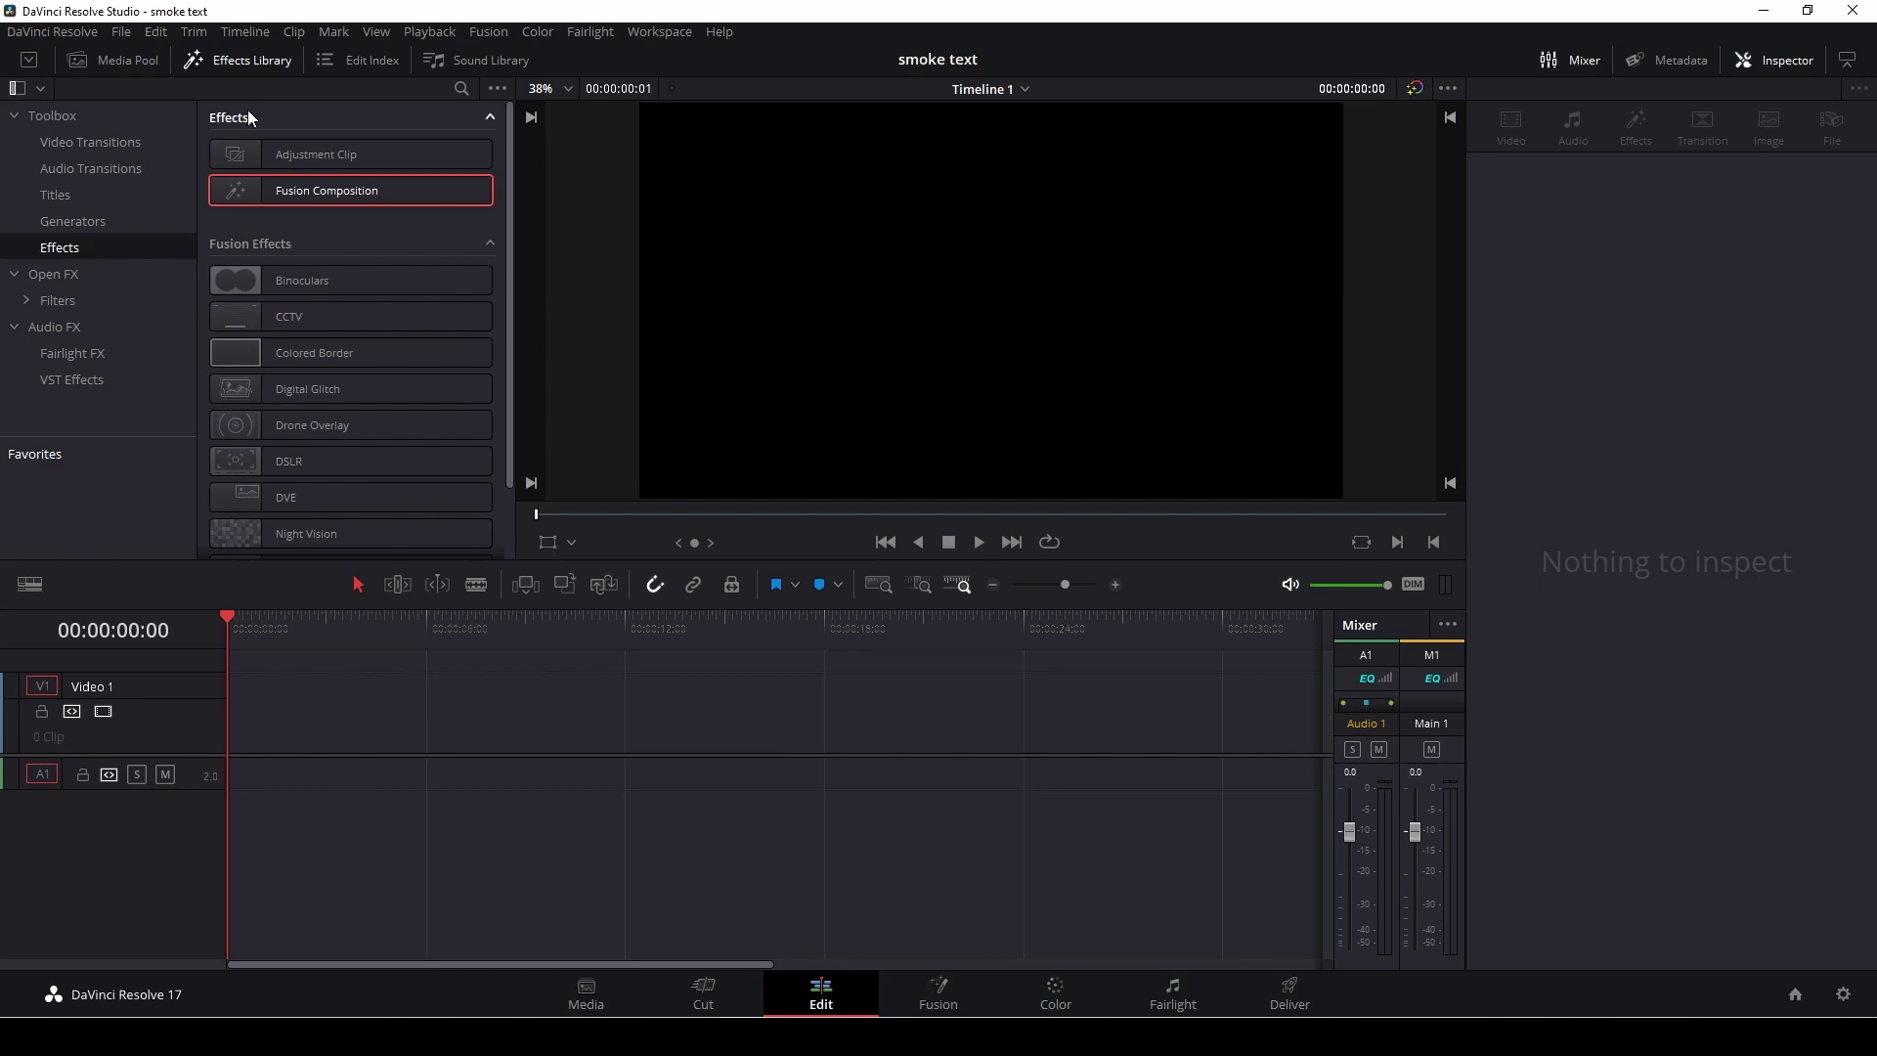
drag(301, 189, 233, 736)
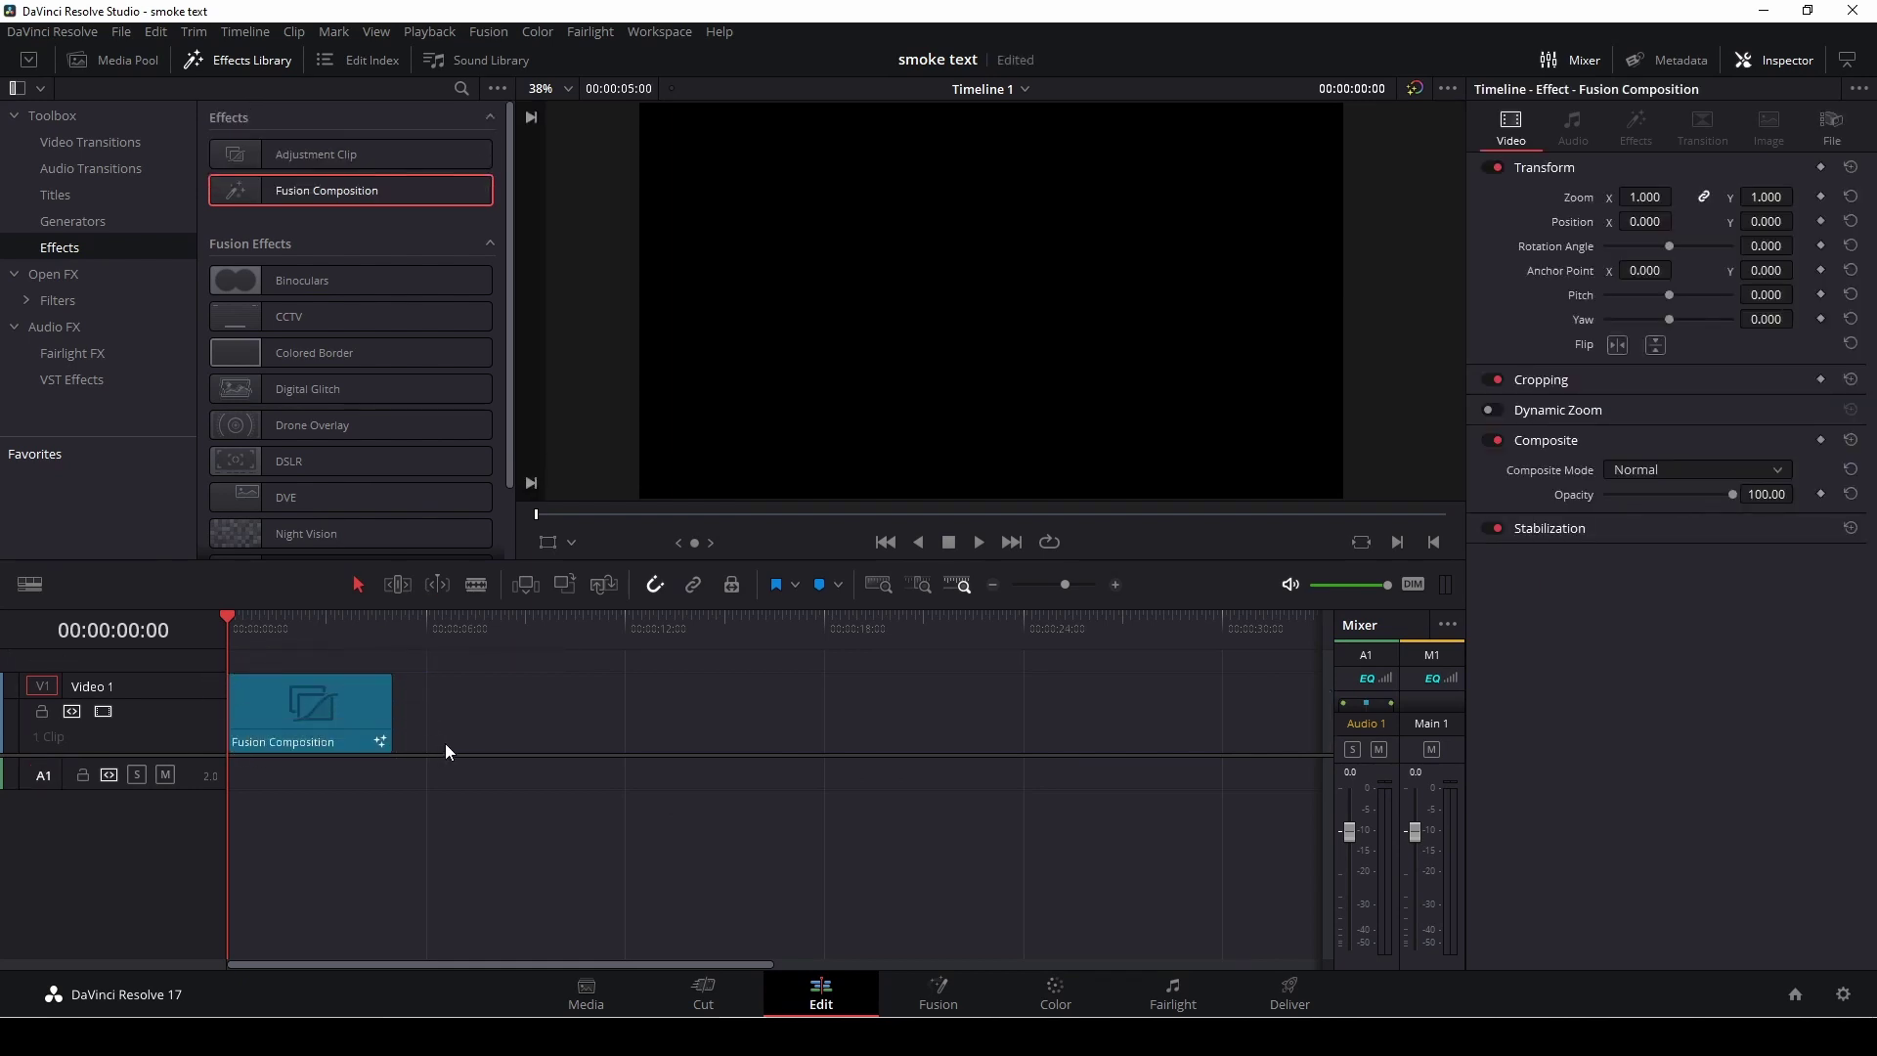
click(939, 992)
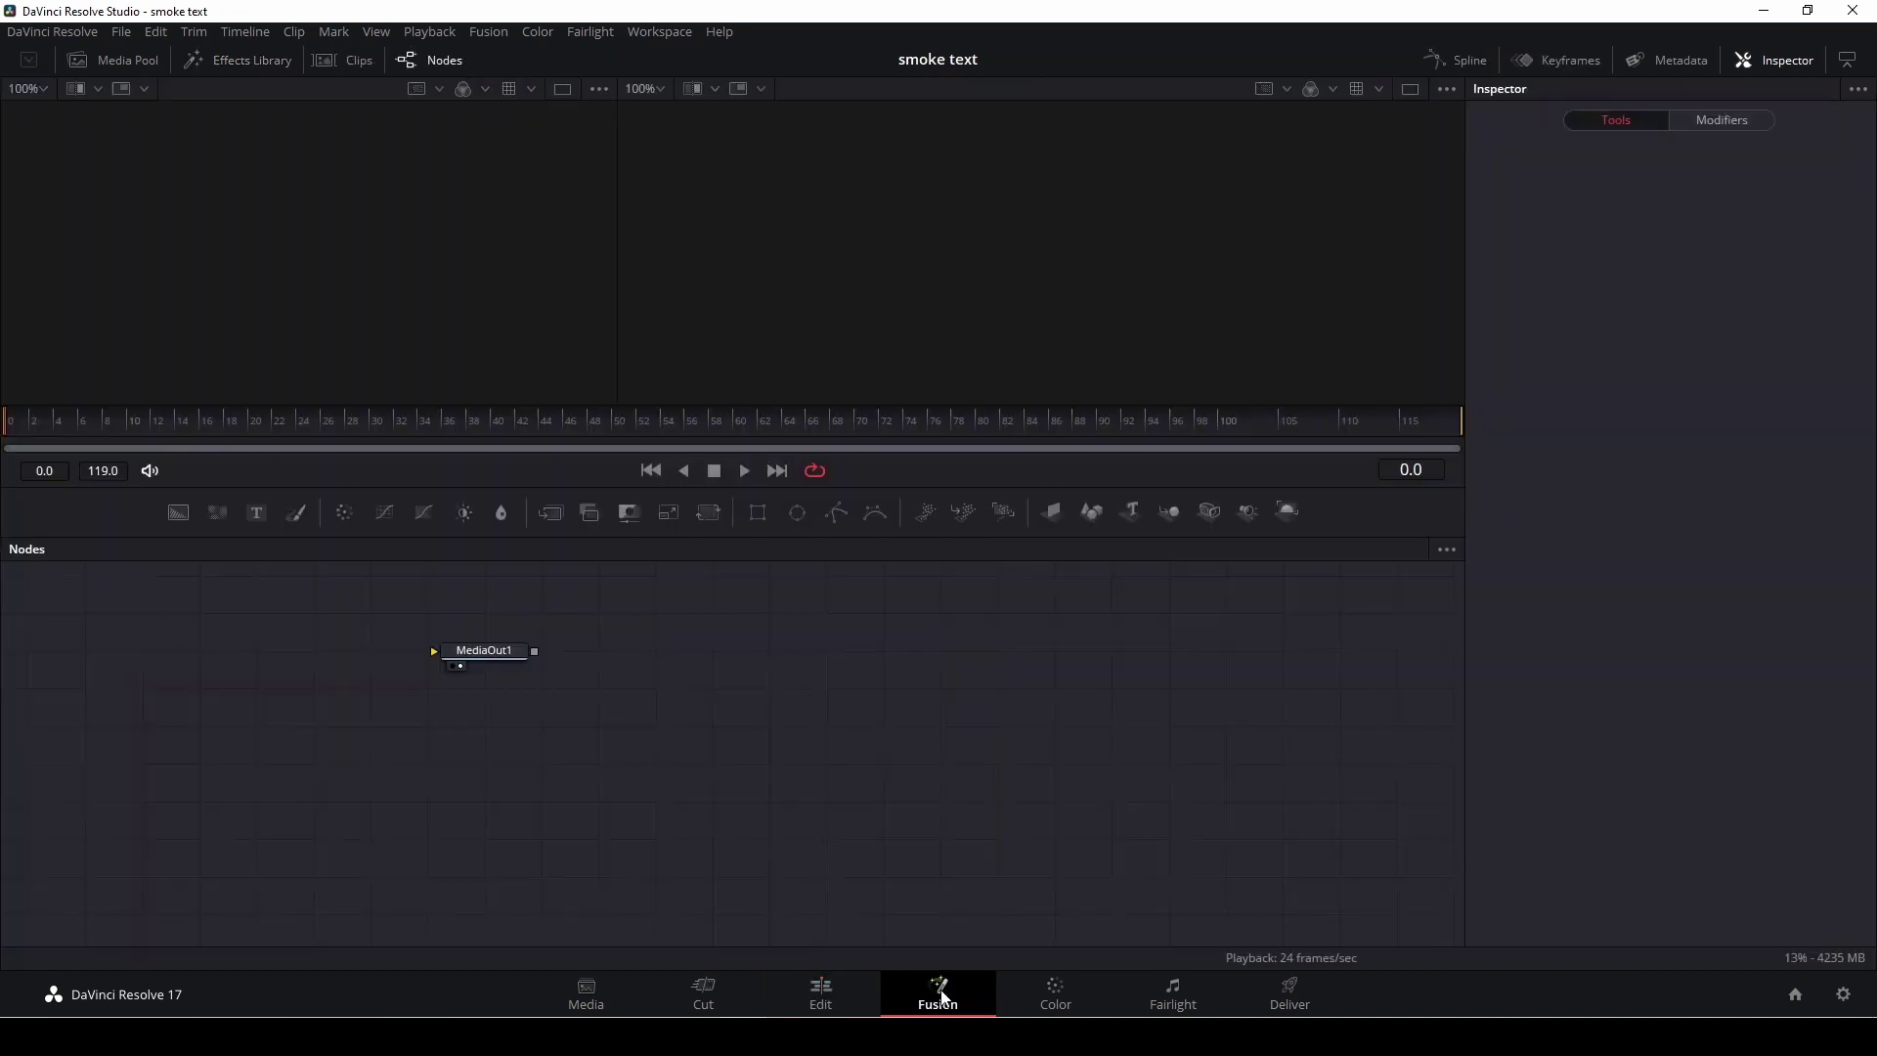
Connect a new Background node to MediaOut1, placed well apart from it, and set the background's Alpha to 0
drag(495, 654, 974, 726)
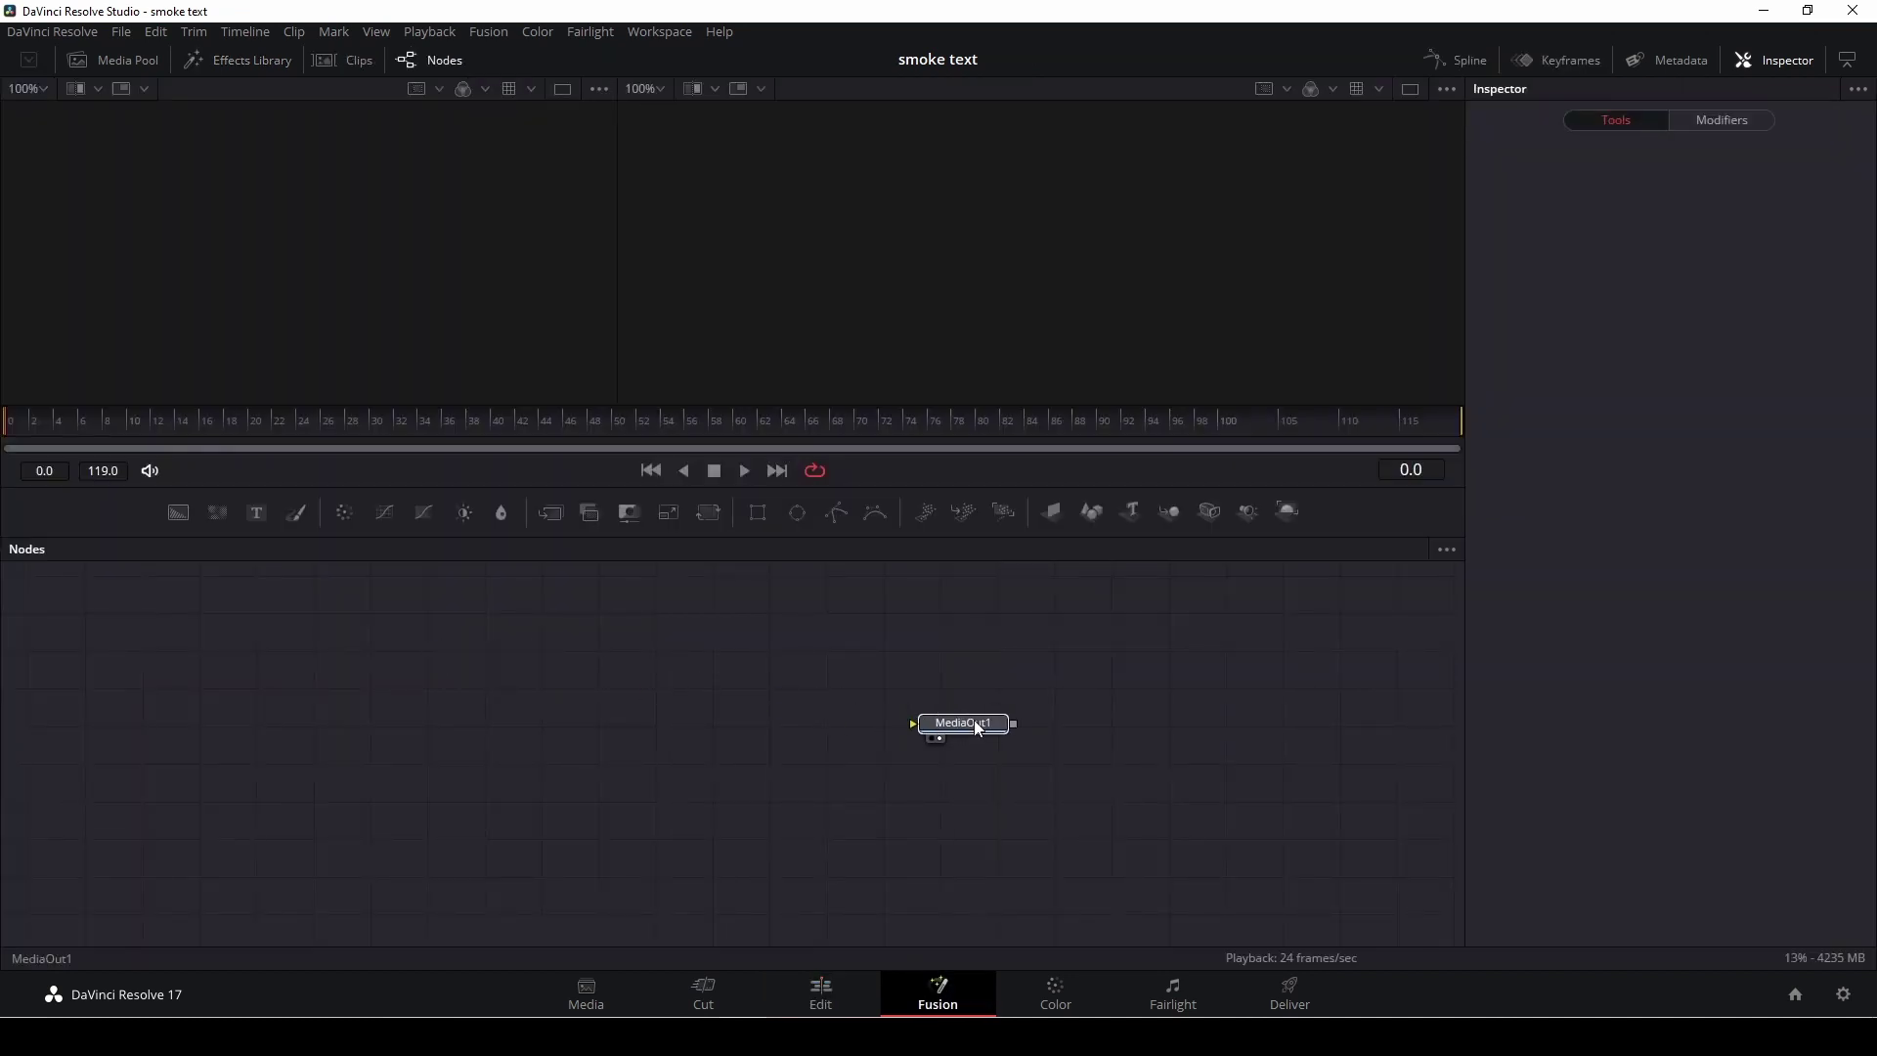
drag(179, 513, 947, 729)
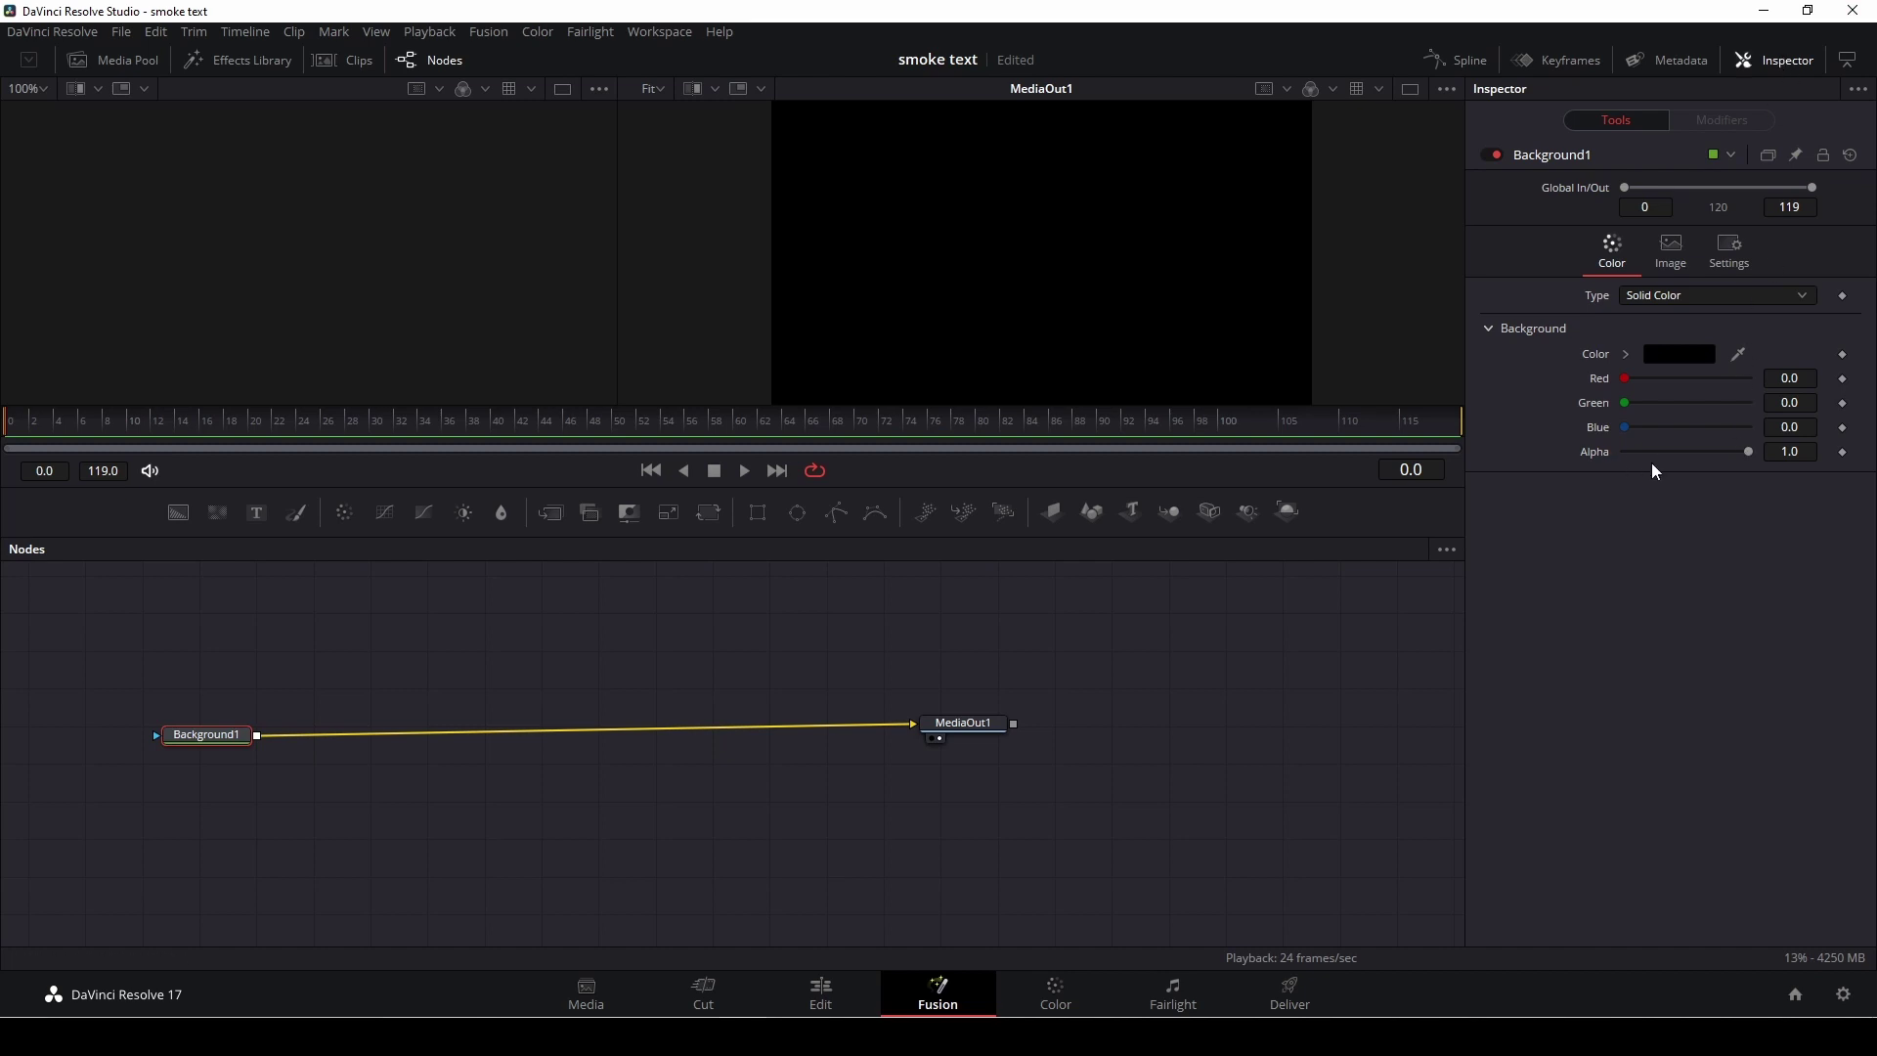
drag(1749, 451, 1618, 452)
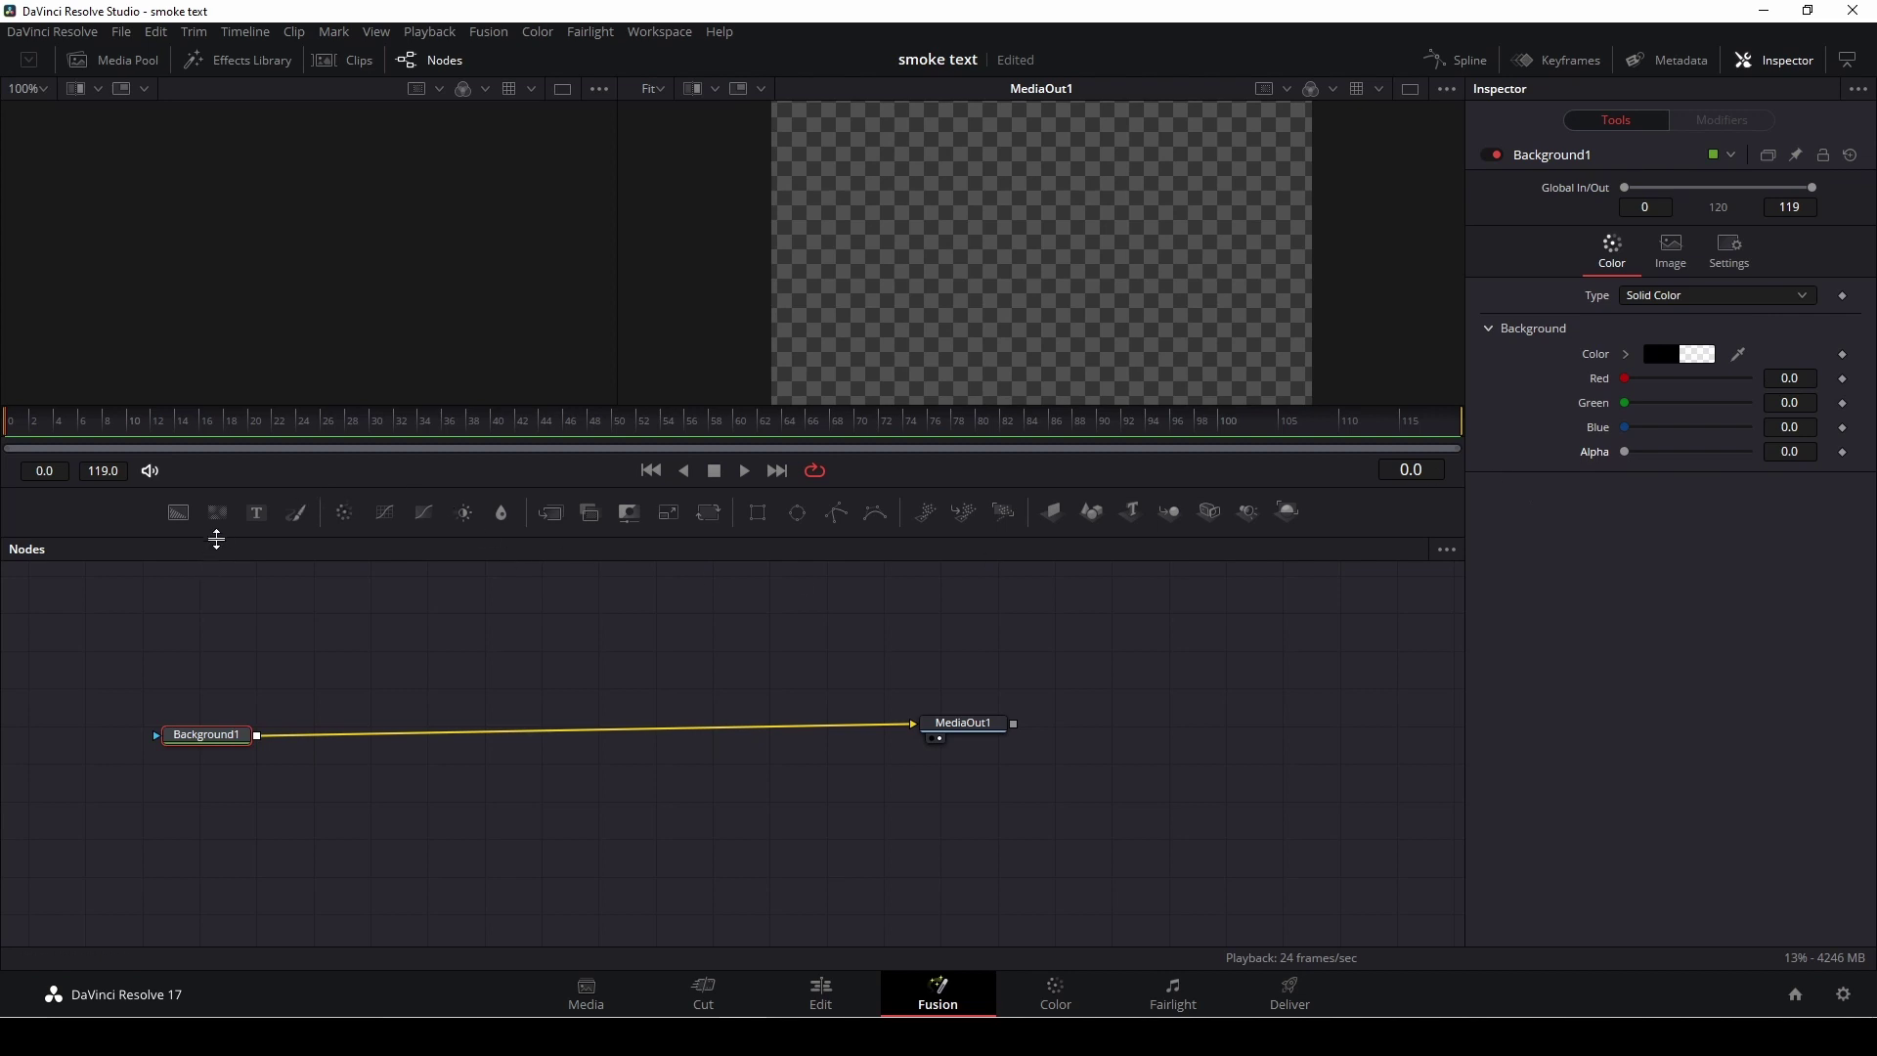
Add a FastNoise node above the background and merge its output over Background1
drag(221, 519, 258, 735)
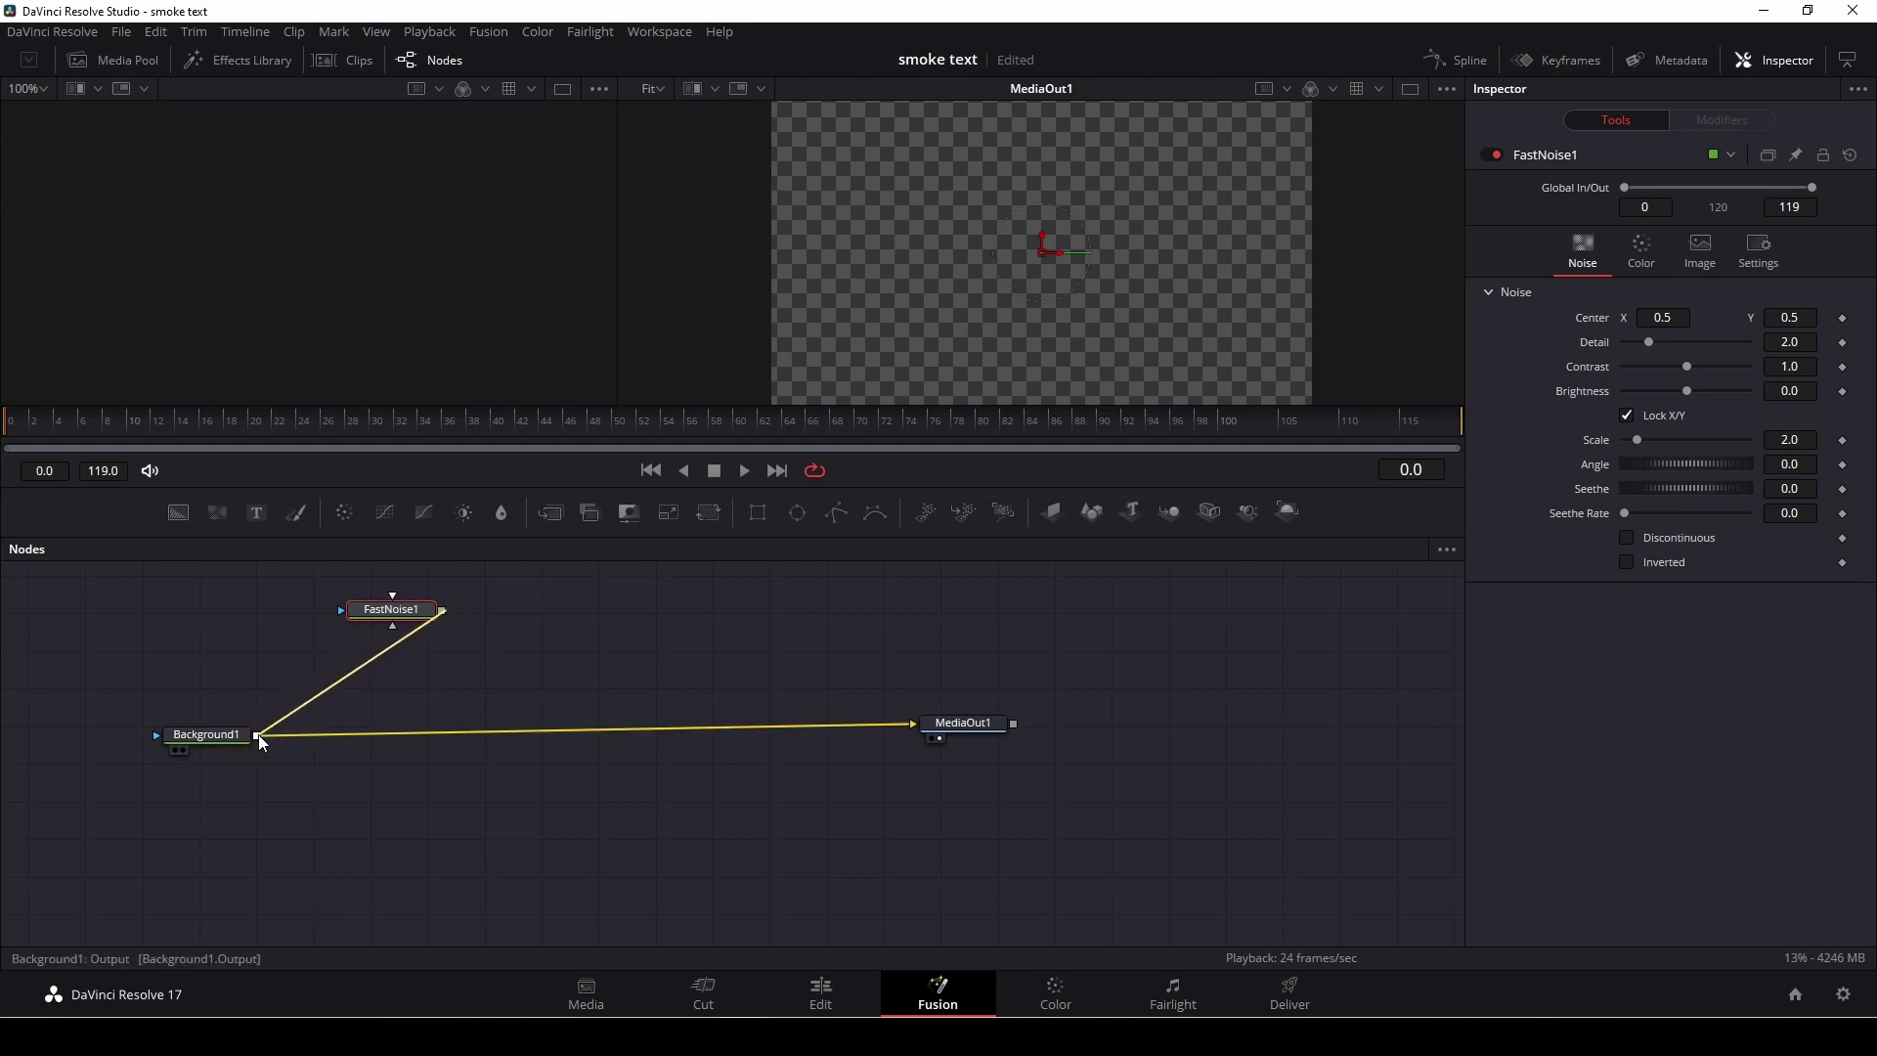
drag(258, 735, 258, 736)
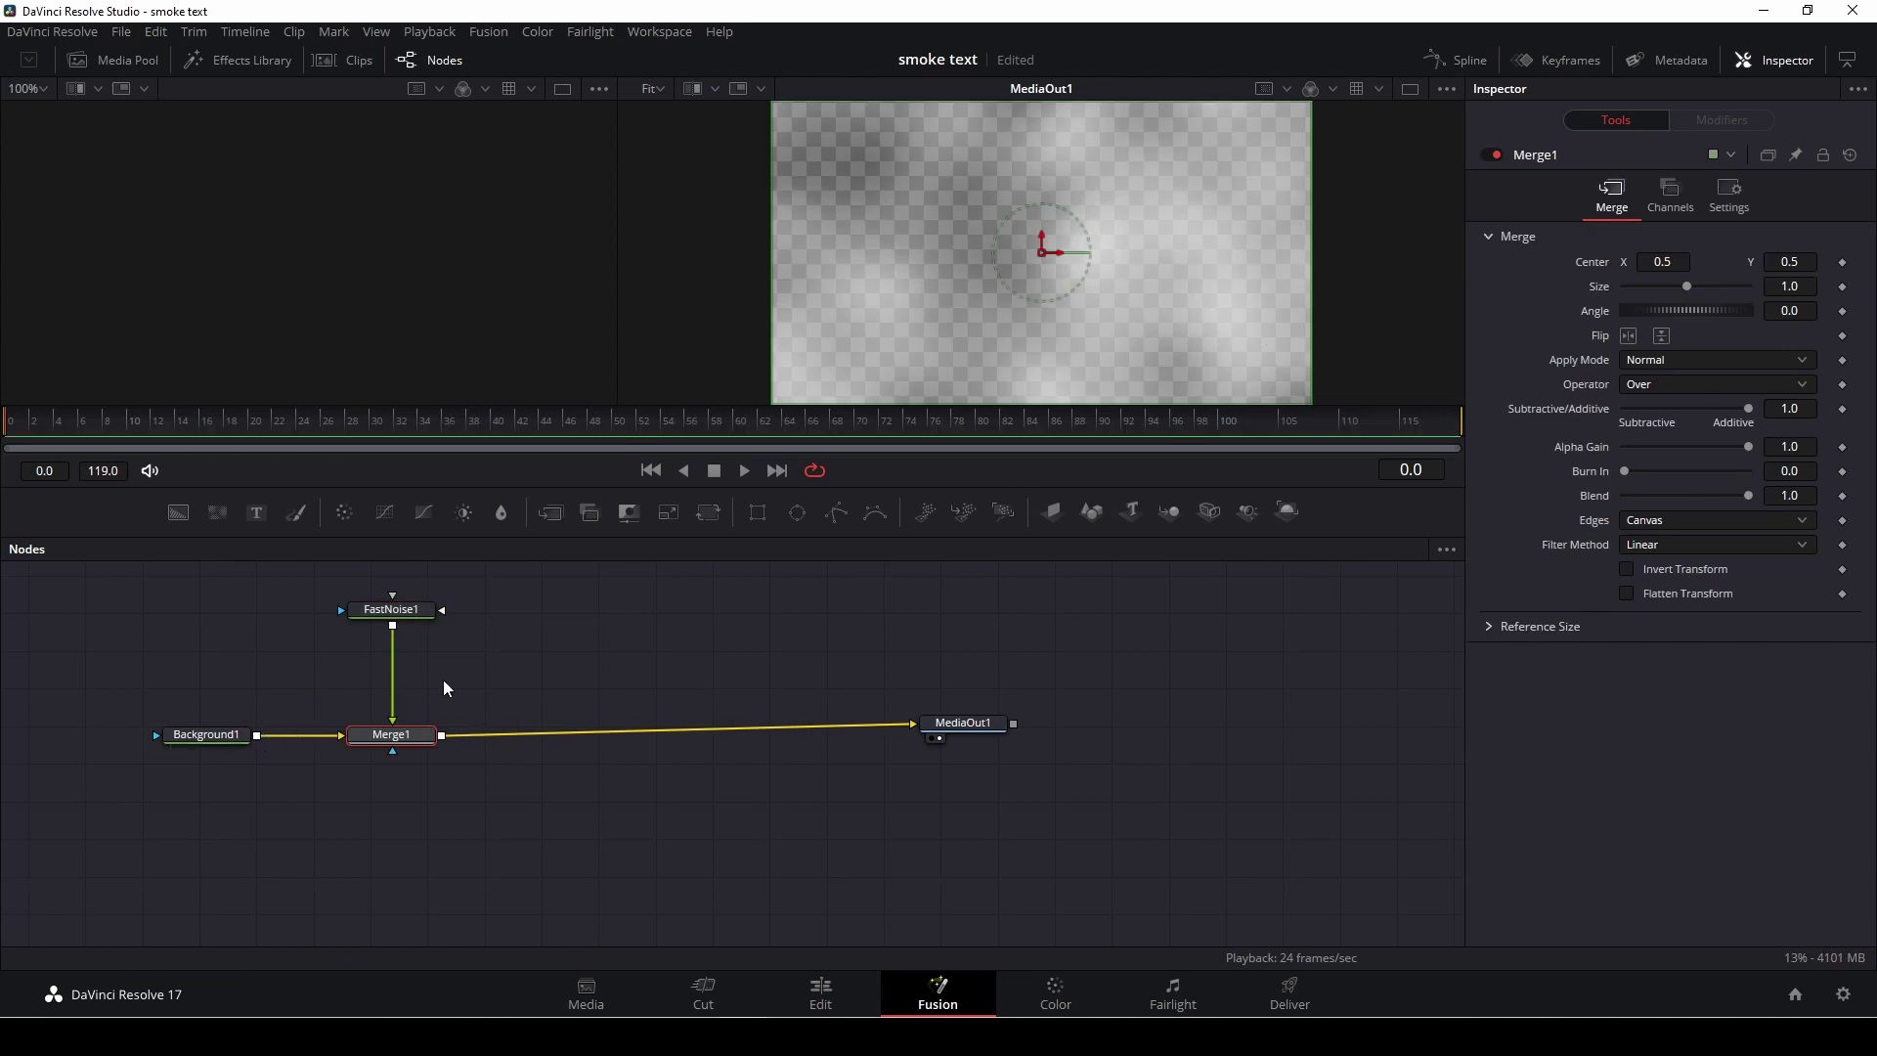
Set FastNoise1's Detail to 5.2, Contrast to 1.38, Brightness to -0.19 and Scale to 3.31, and play the composition
click(401, 607)
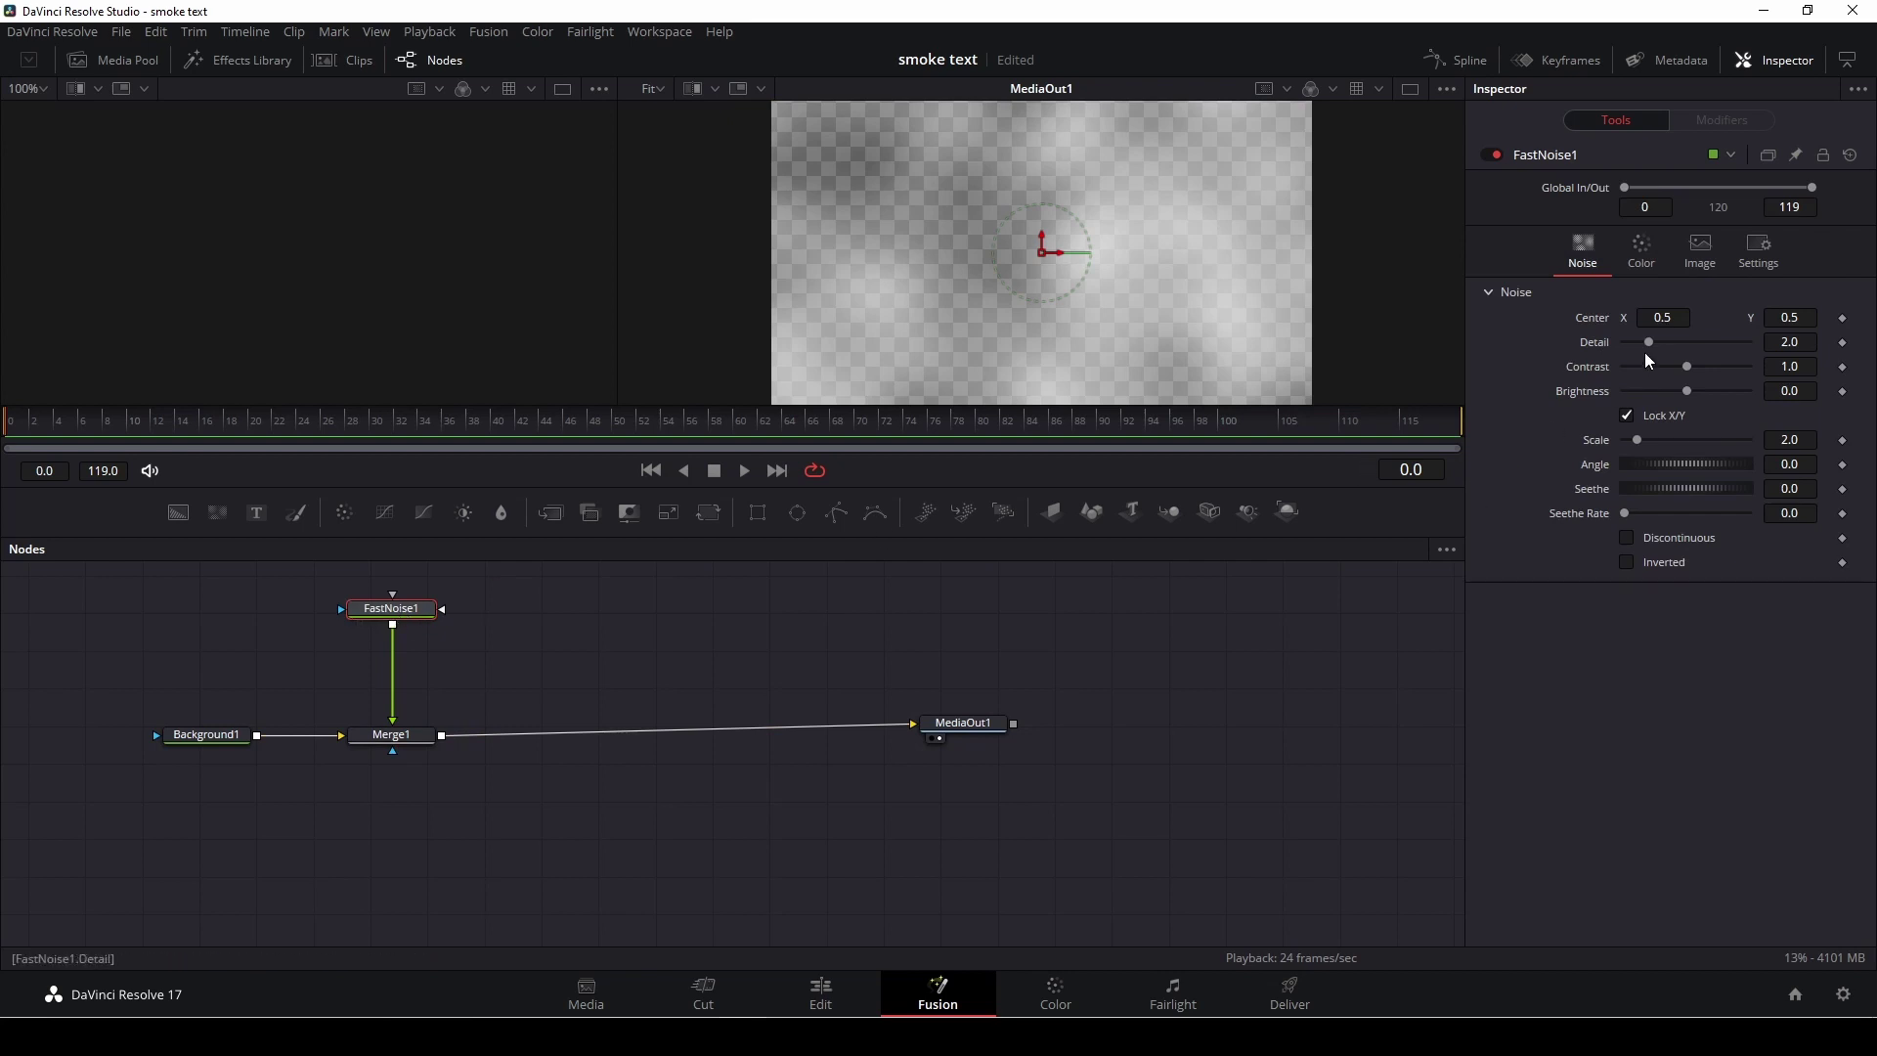
drag(1648, 338, 1694, 371)
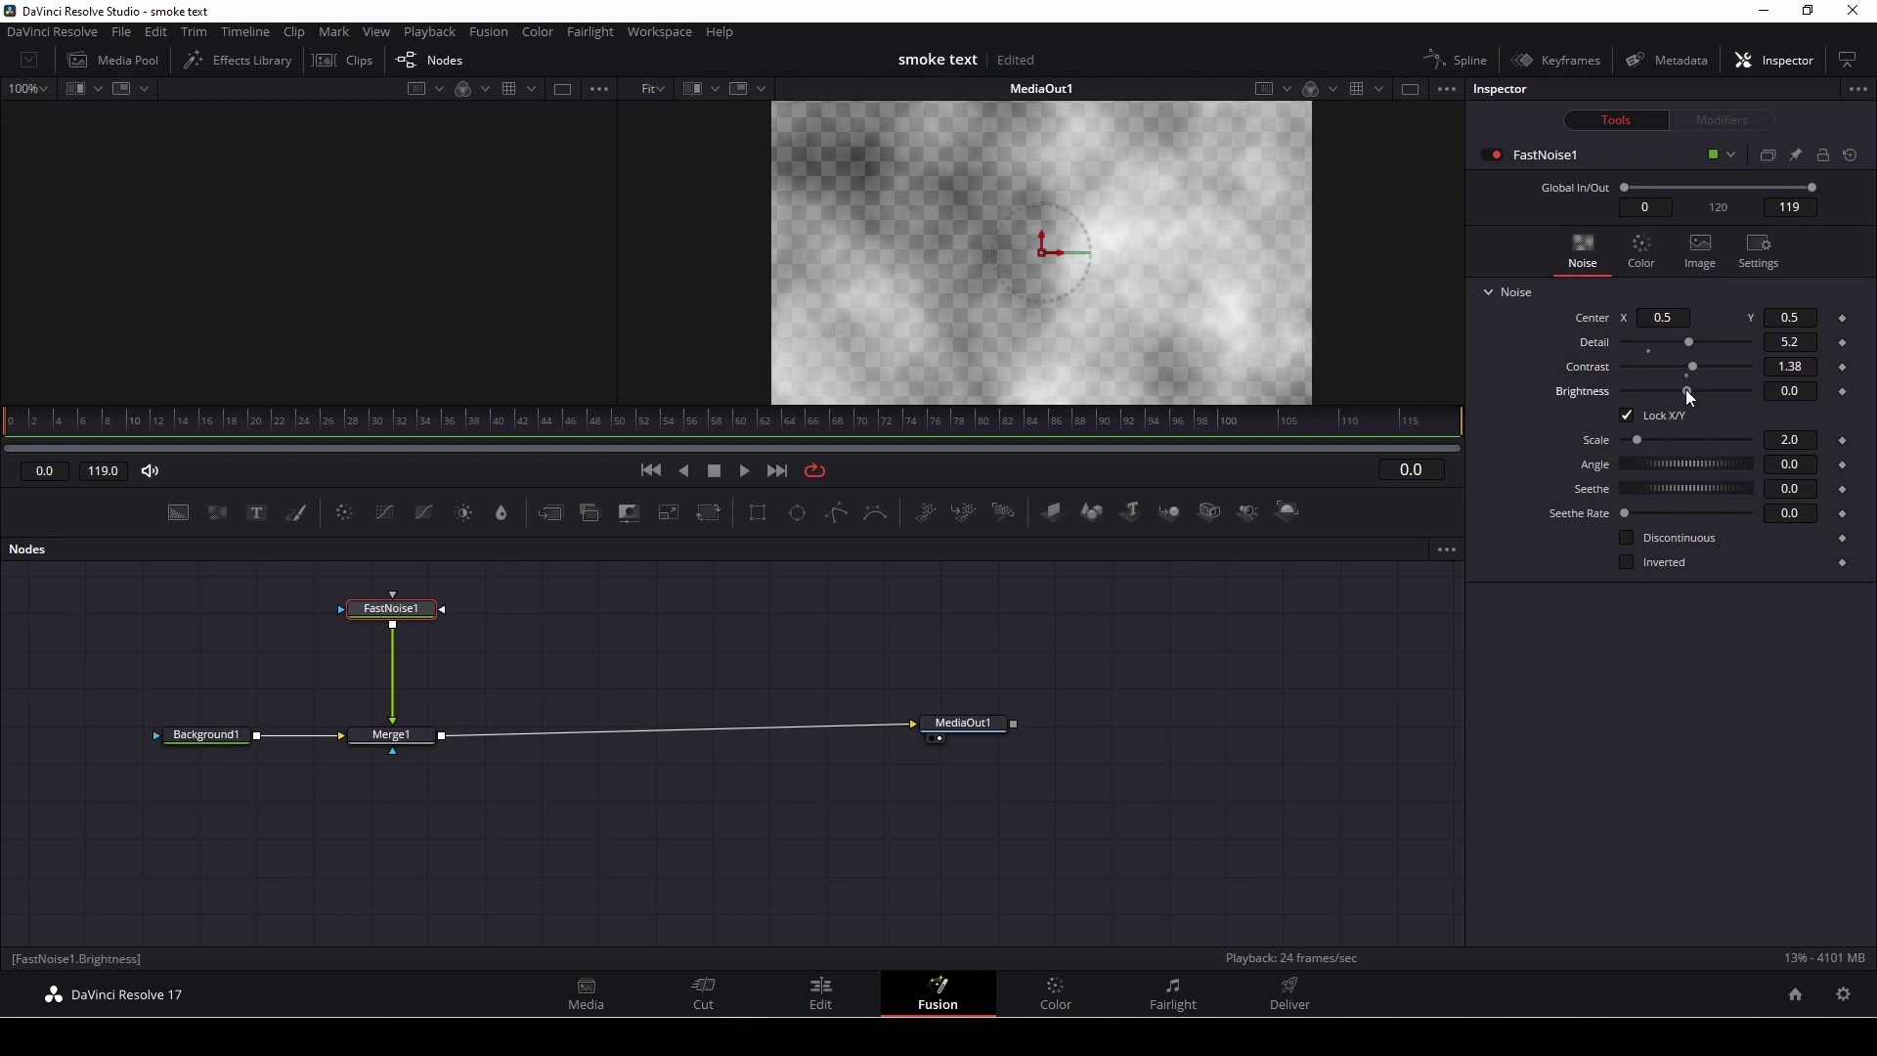
drag(1686, 389, 1674, 393)
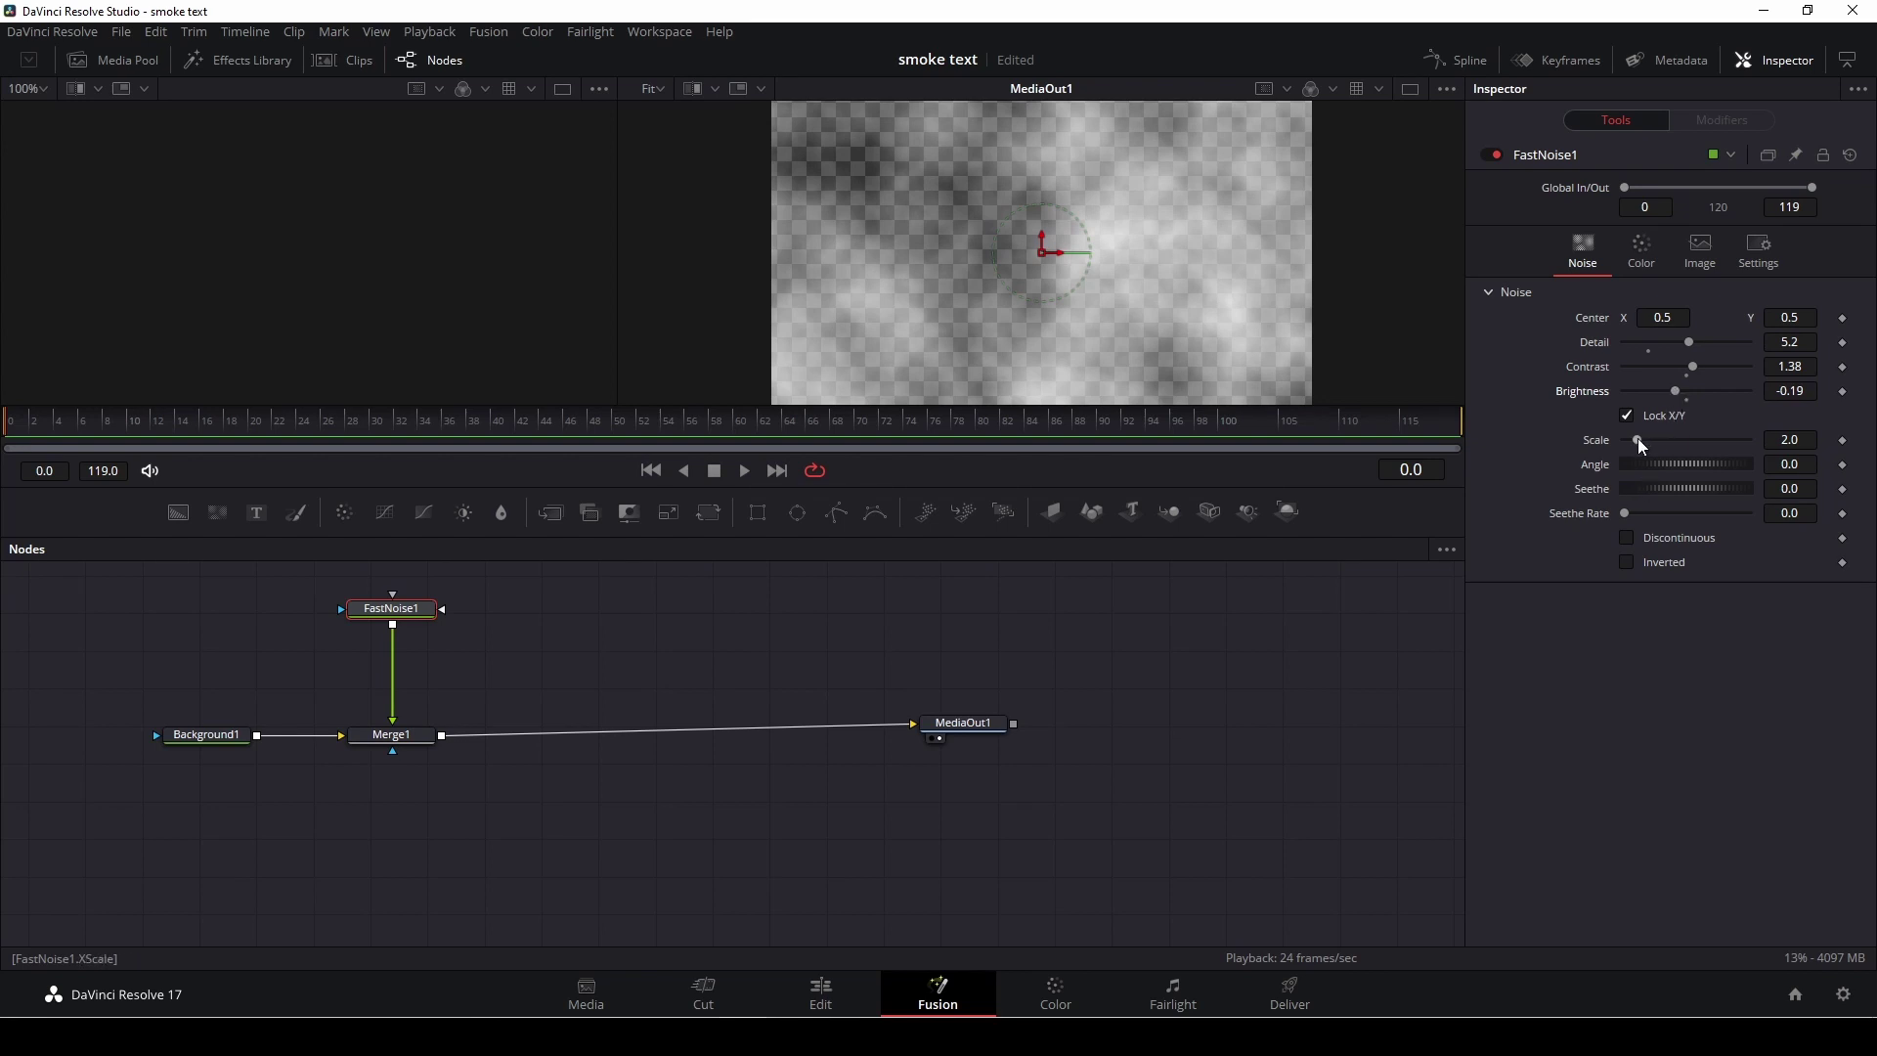
drag(1639, 438, 1645, 436)
key(space)
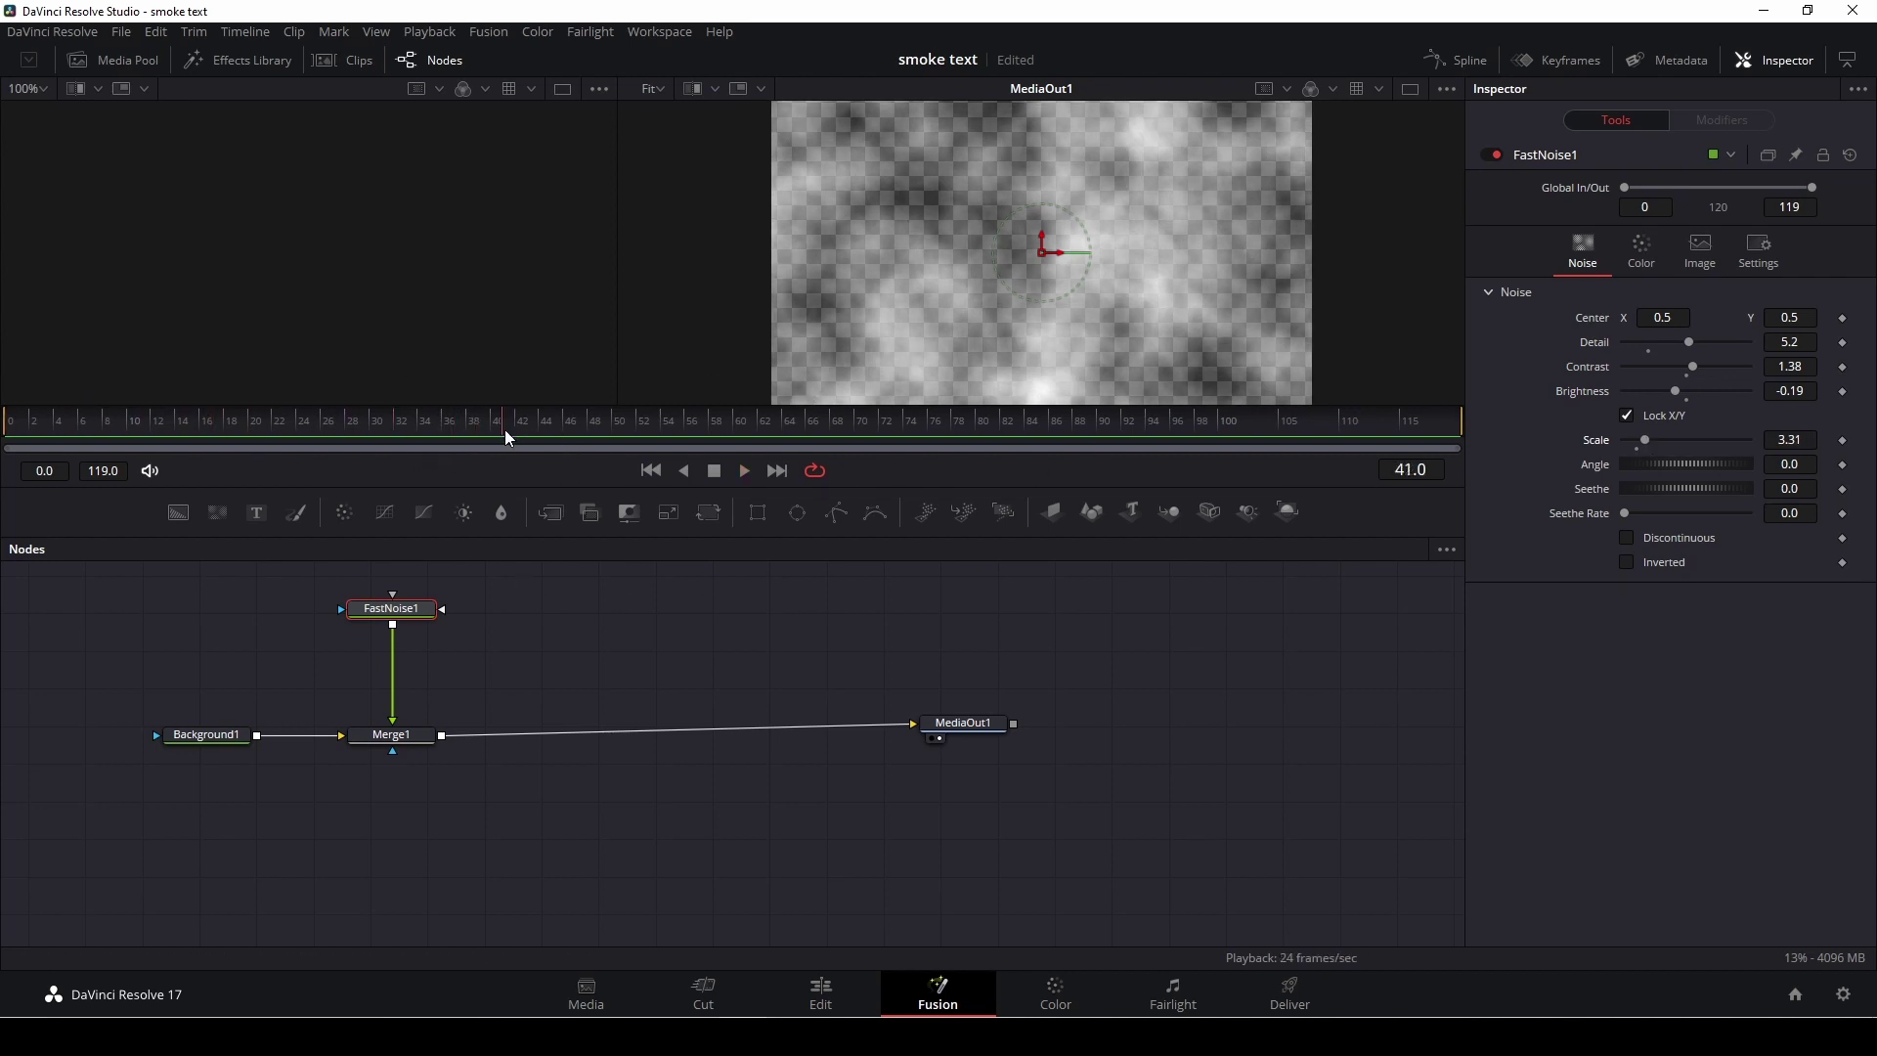
Animate the noise by setting Seethe to 0.246 and Seethe Rate to 0.079 while checking the motion in playback
drag(25, 433, 12, 433)
mouse_move(1646, 489)
mouse_down()
mouse_move(1663, 489)
mouse_move(1632, 514)
mouse_up()
key(space)
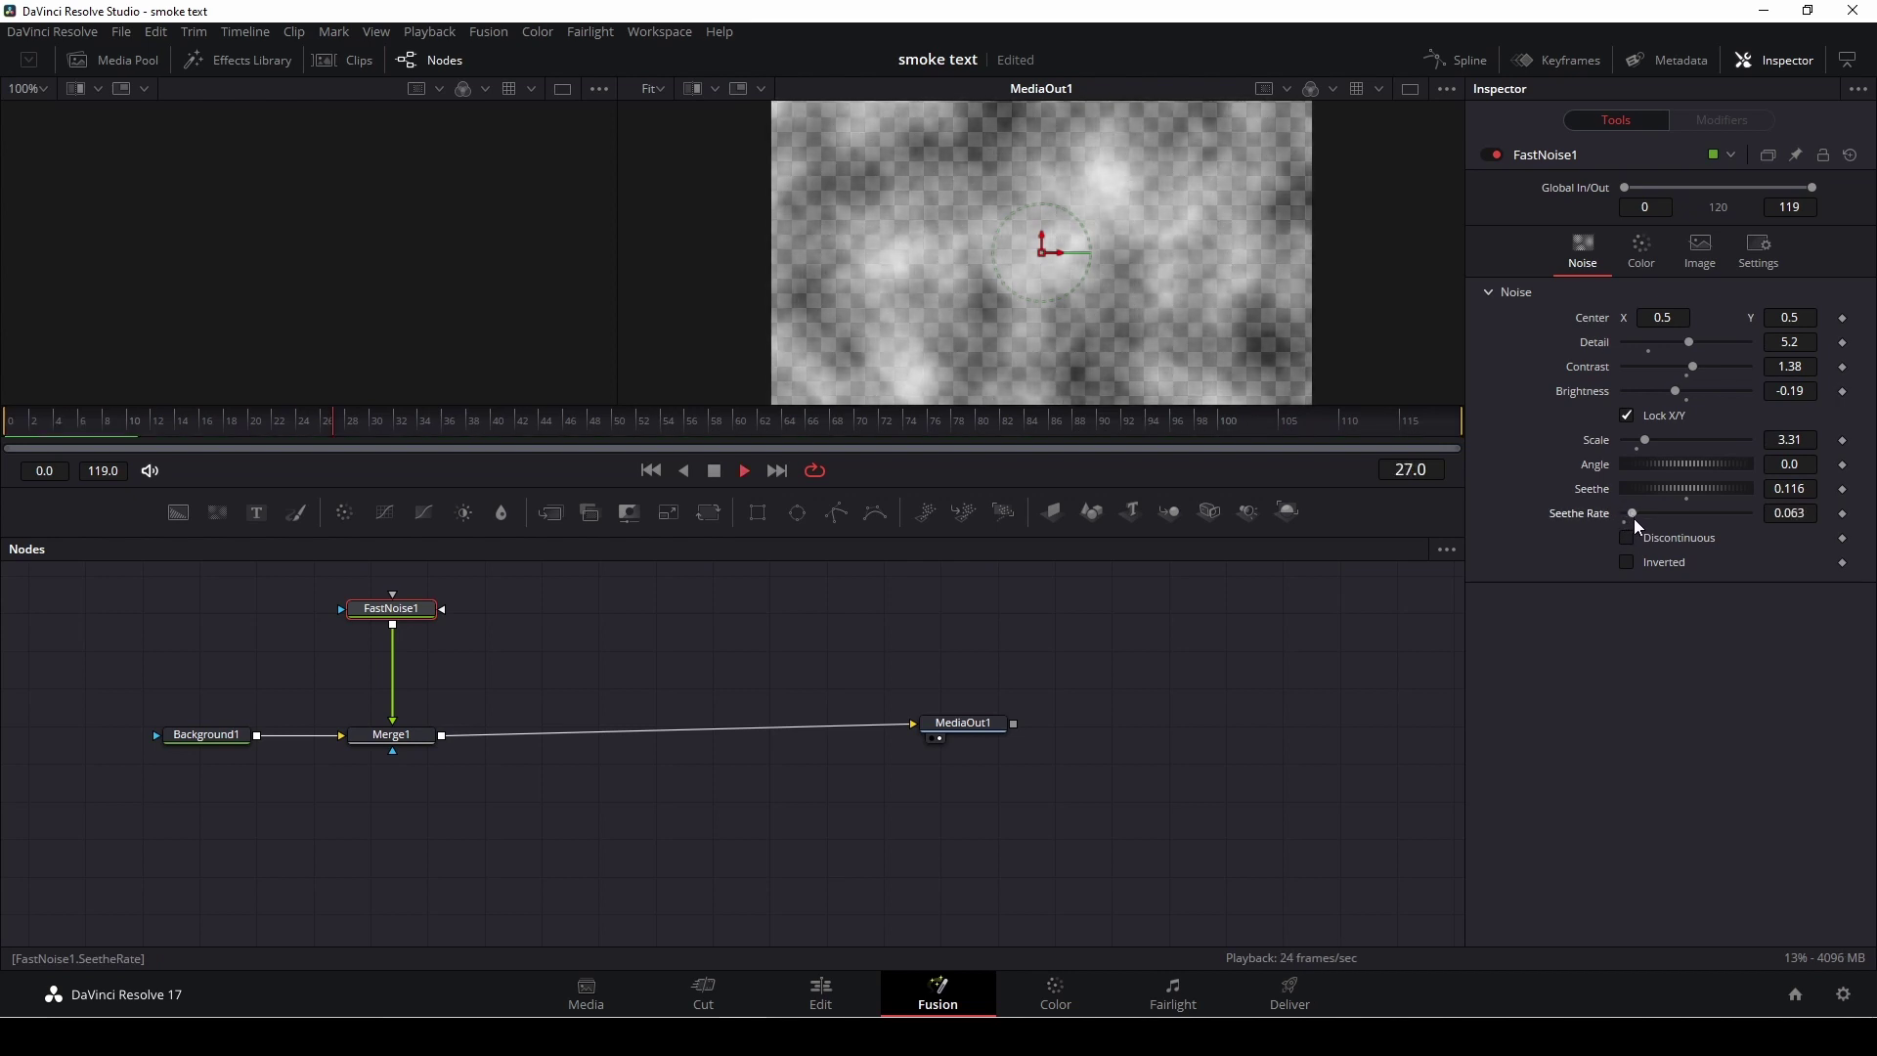
key(space)
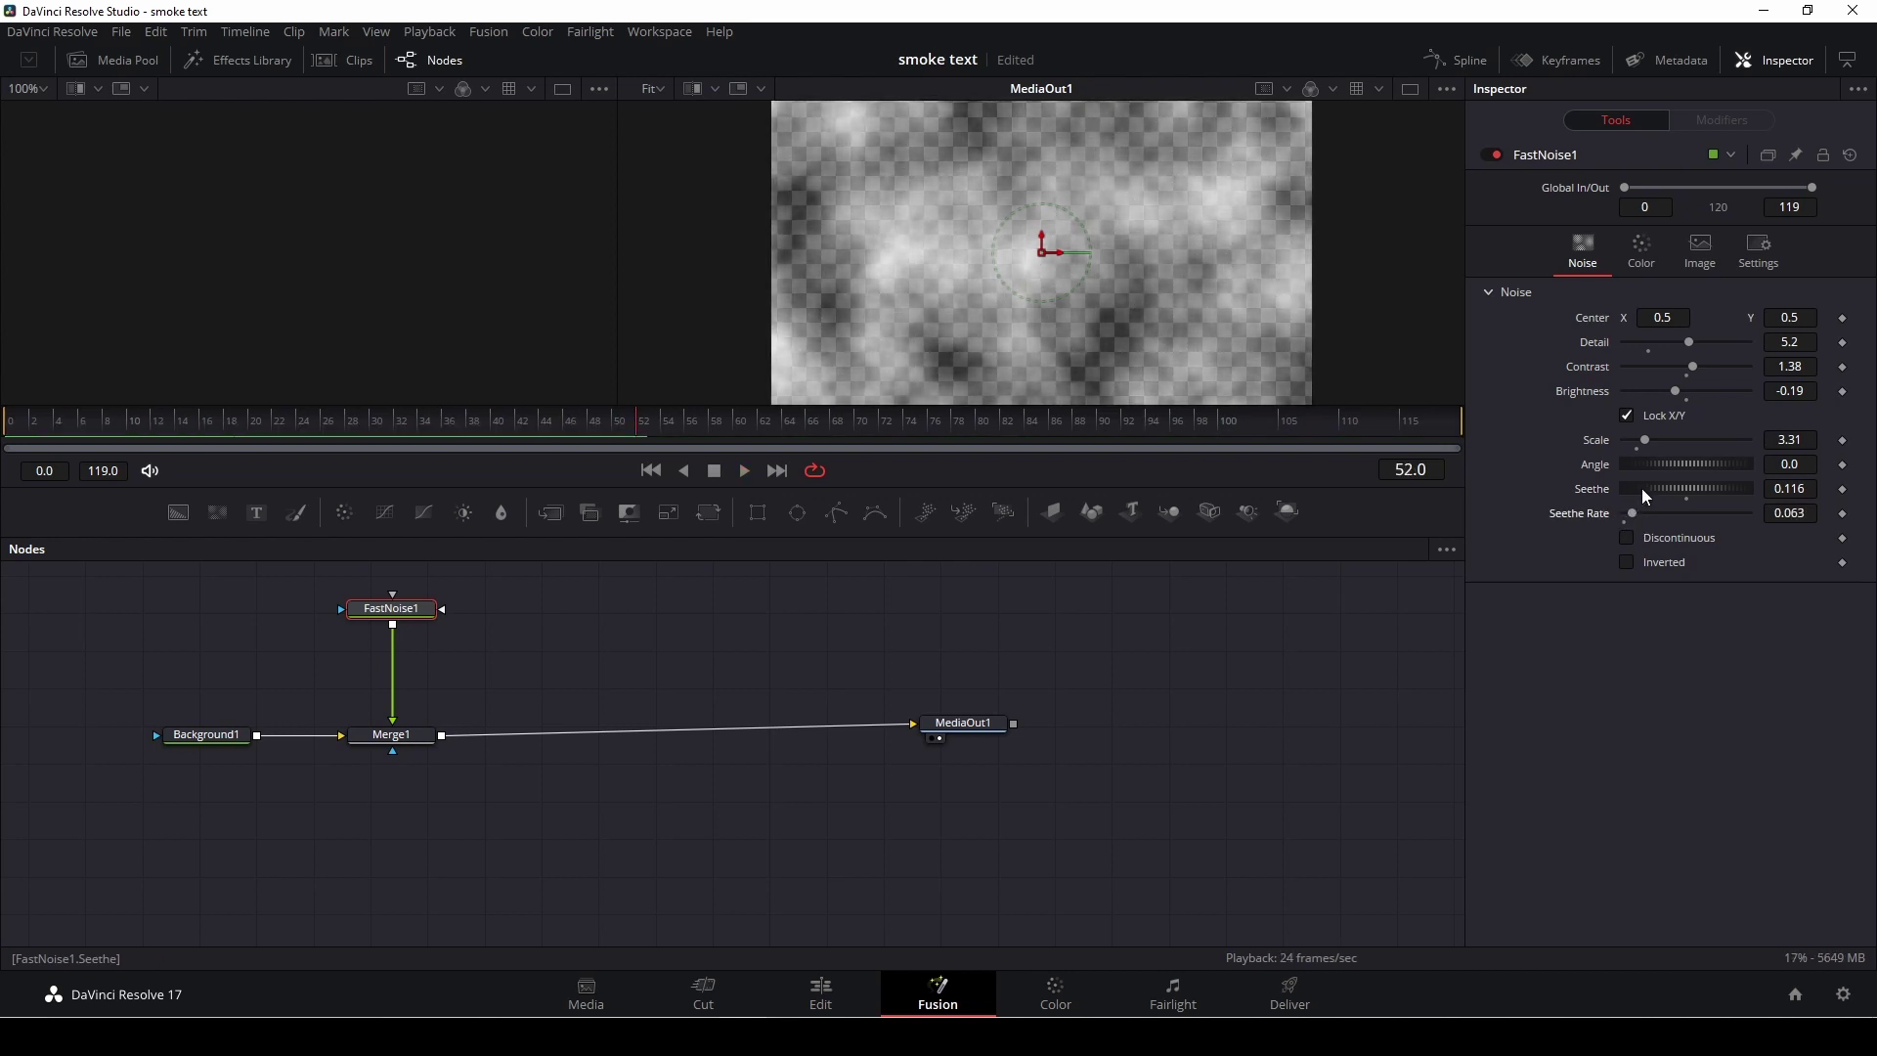
drag(1641, 489, 1658, 484)
key(space)
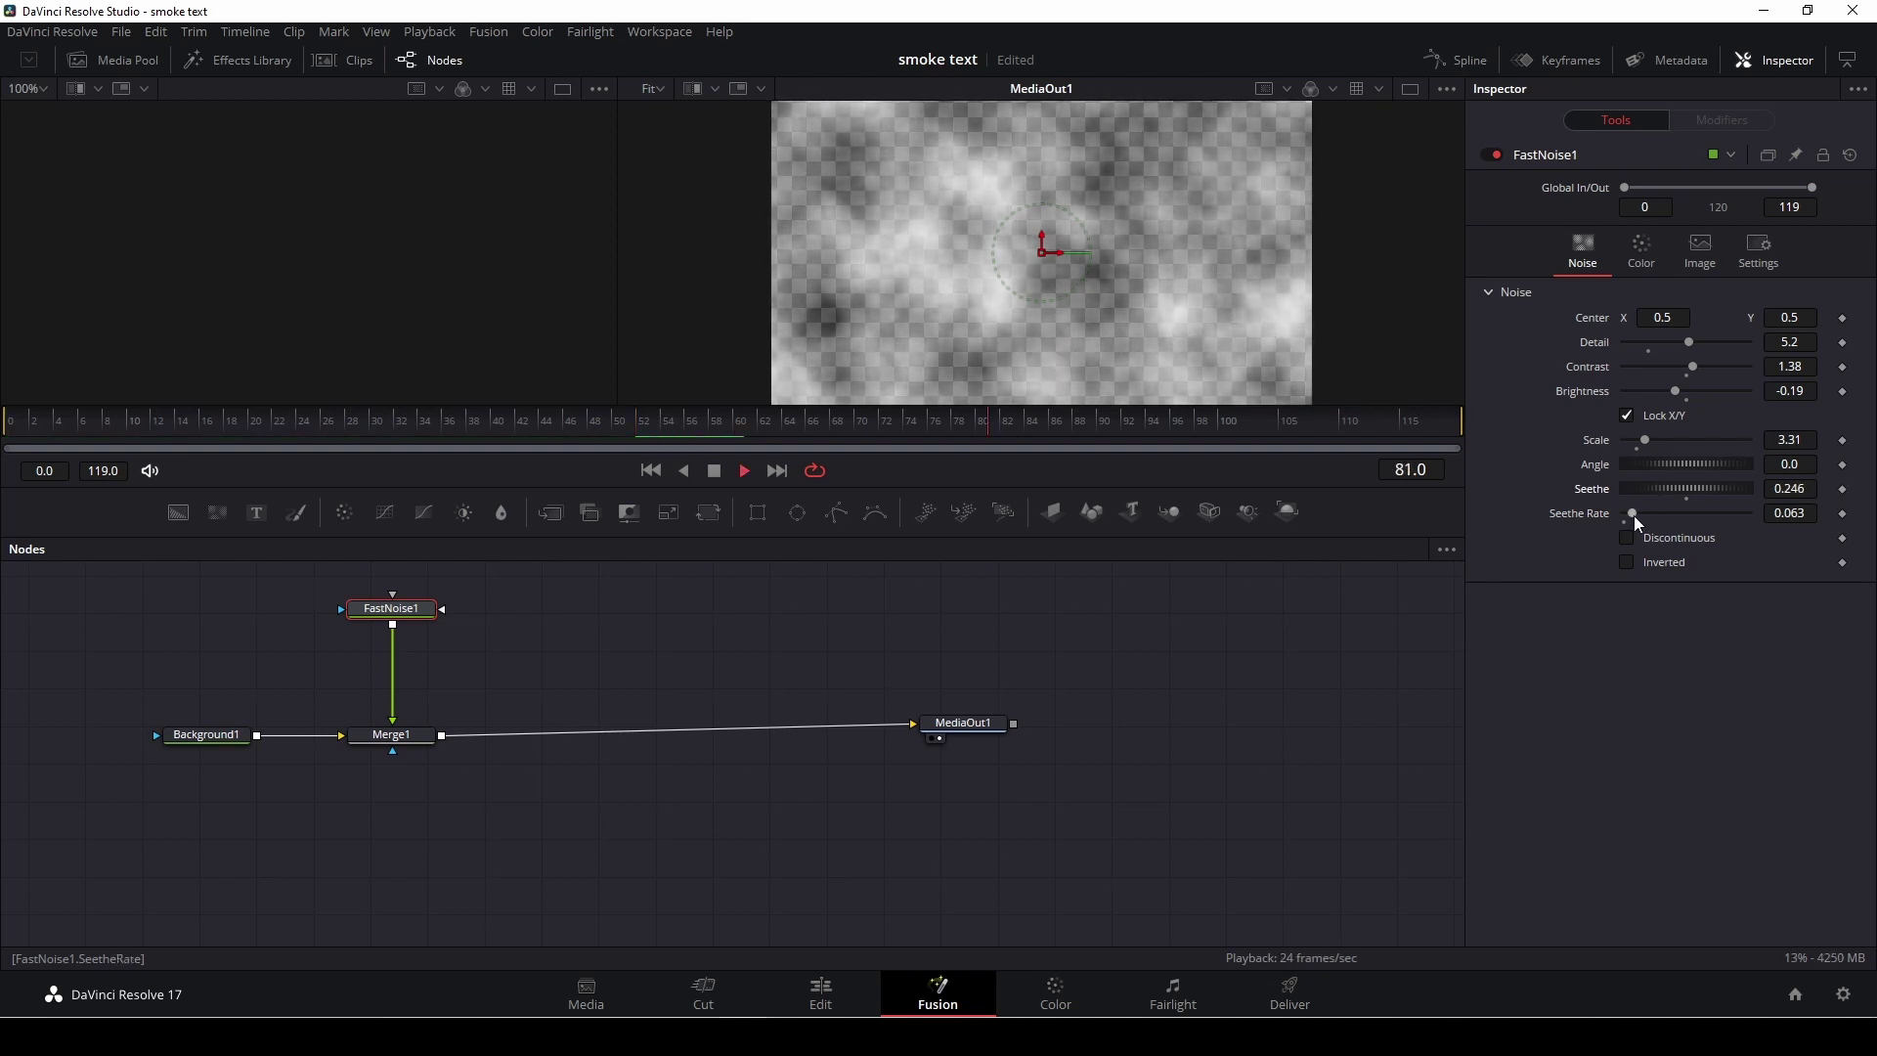
drag(1634, 510, 1637, 512)
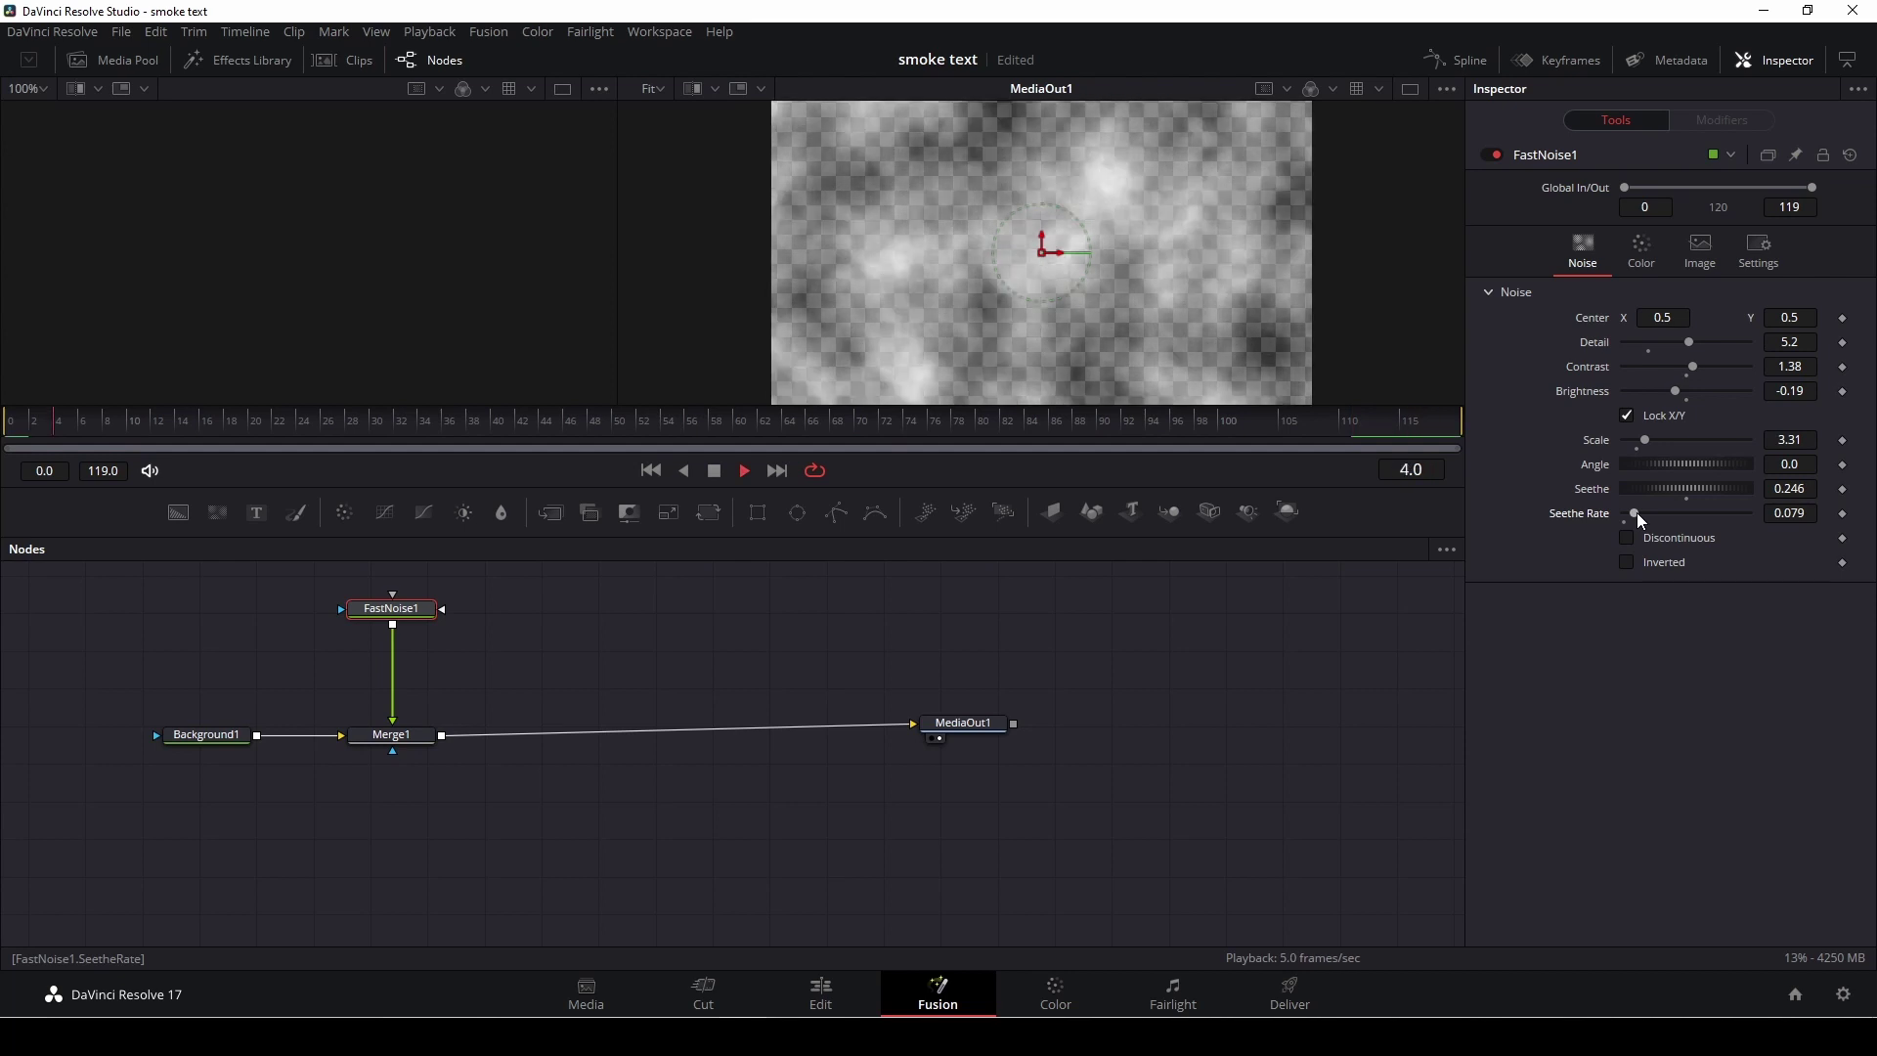
key(space)
Keyframe FastNoise1's Center at frame 0, set Center Y to 1.347 at frame 119, and play back the upward drift
drag(234, 440, 8, 430)
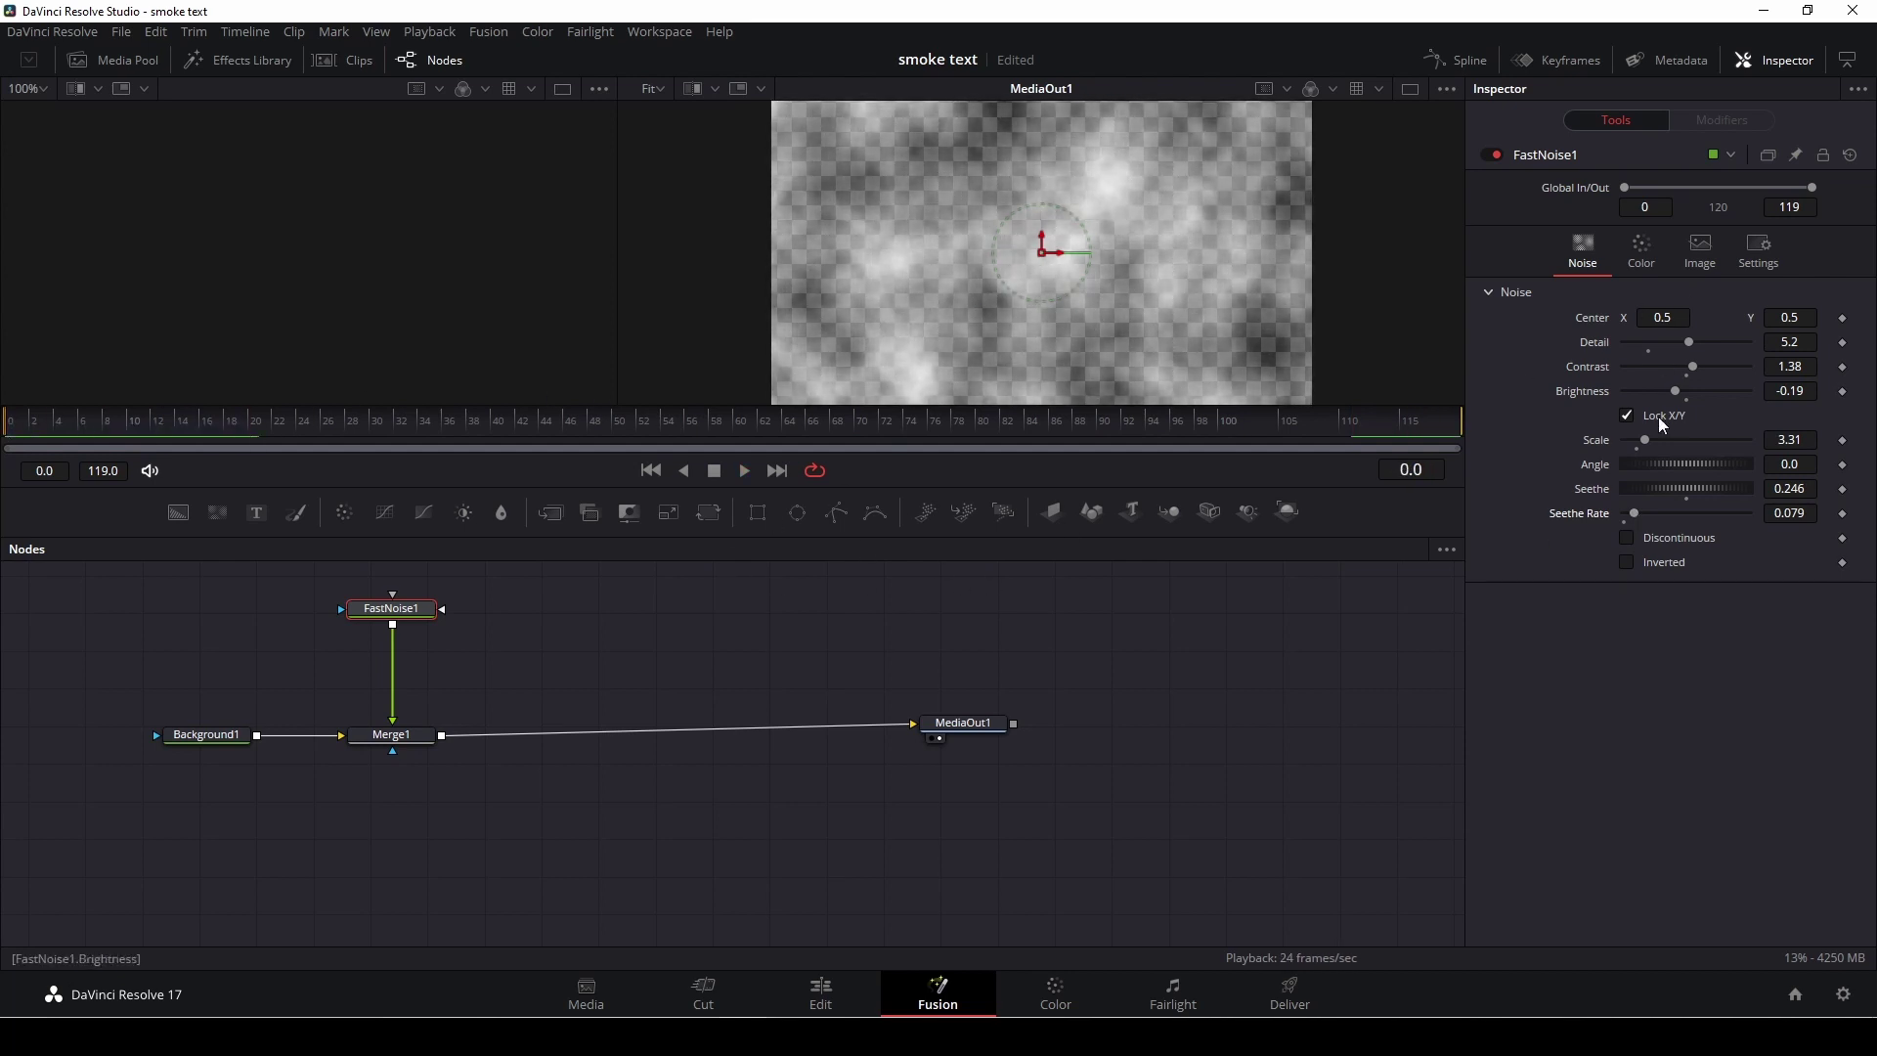
click(1842, 318)
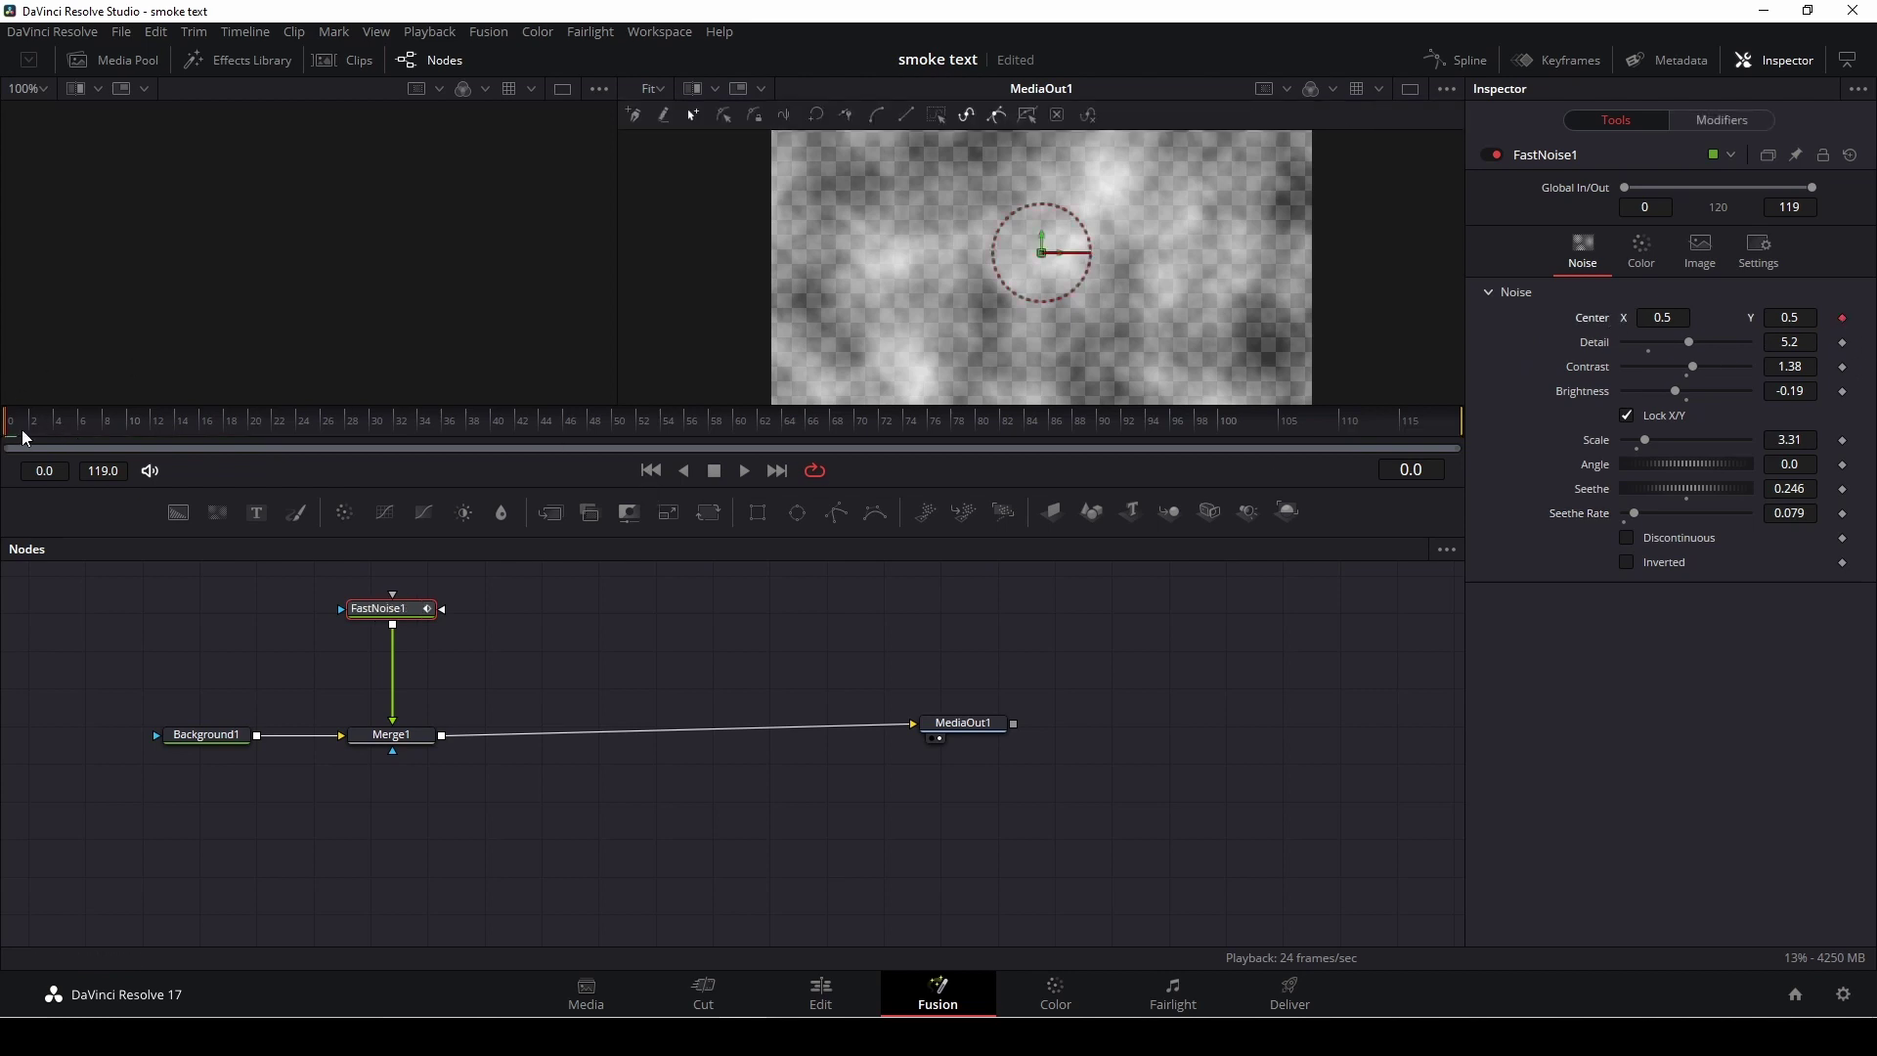
drag(1417, 433, 1464, 425)
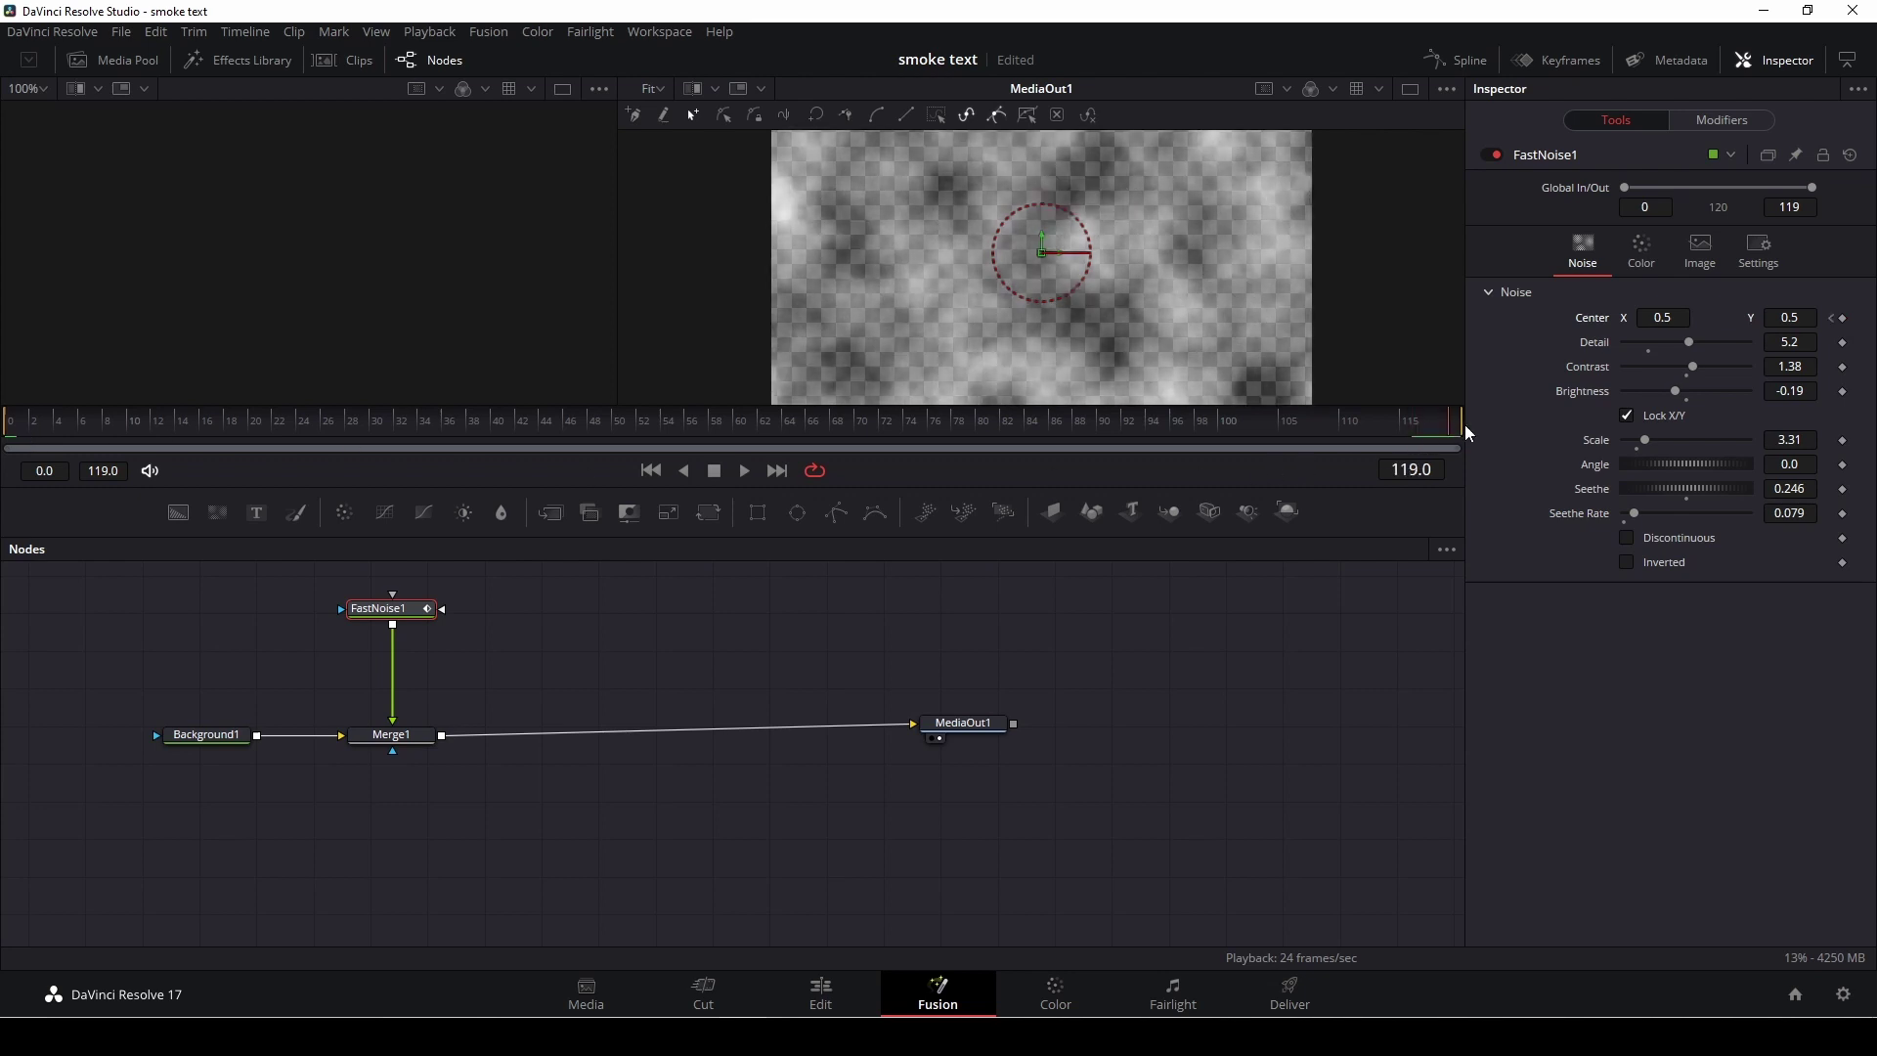
drag(1788, 318, 1850, 318)
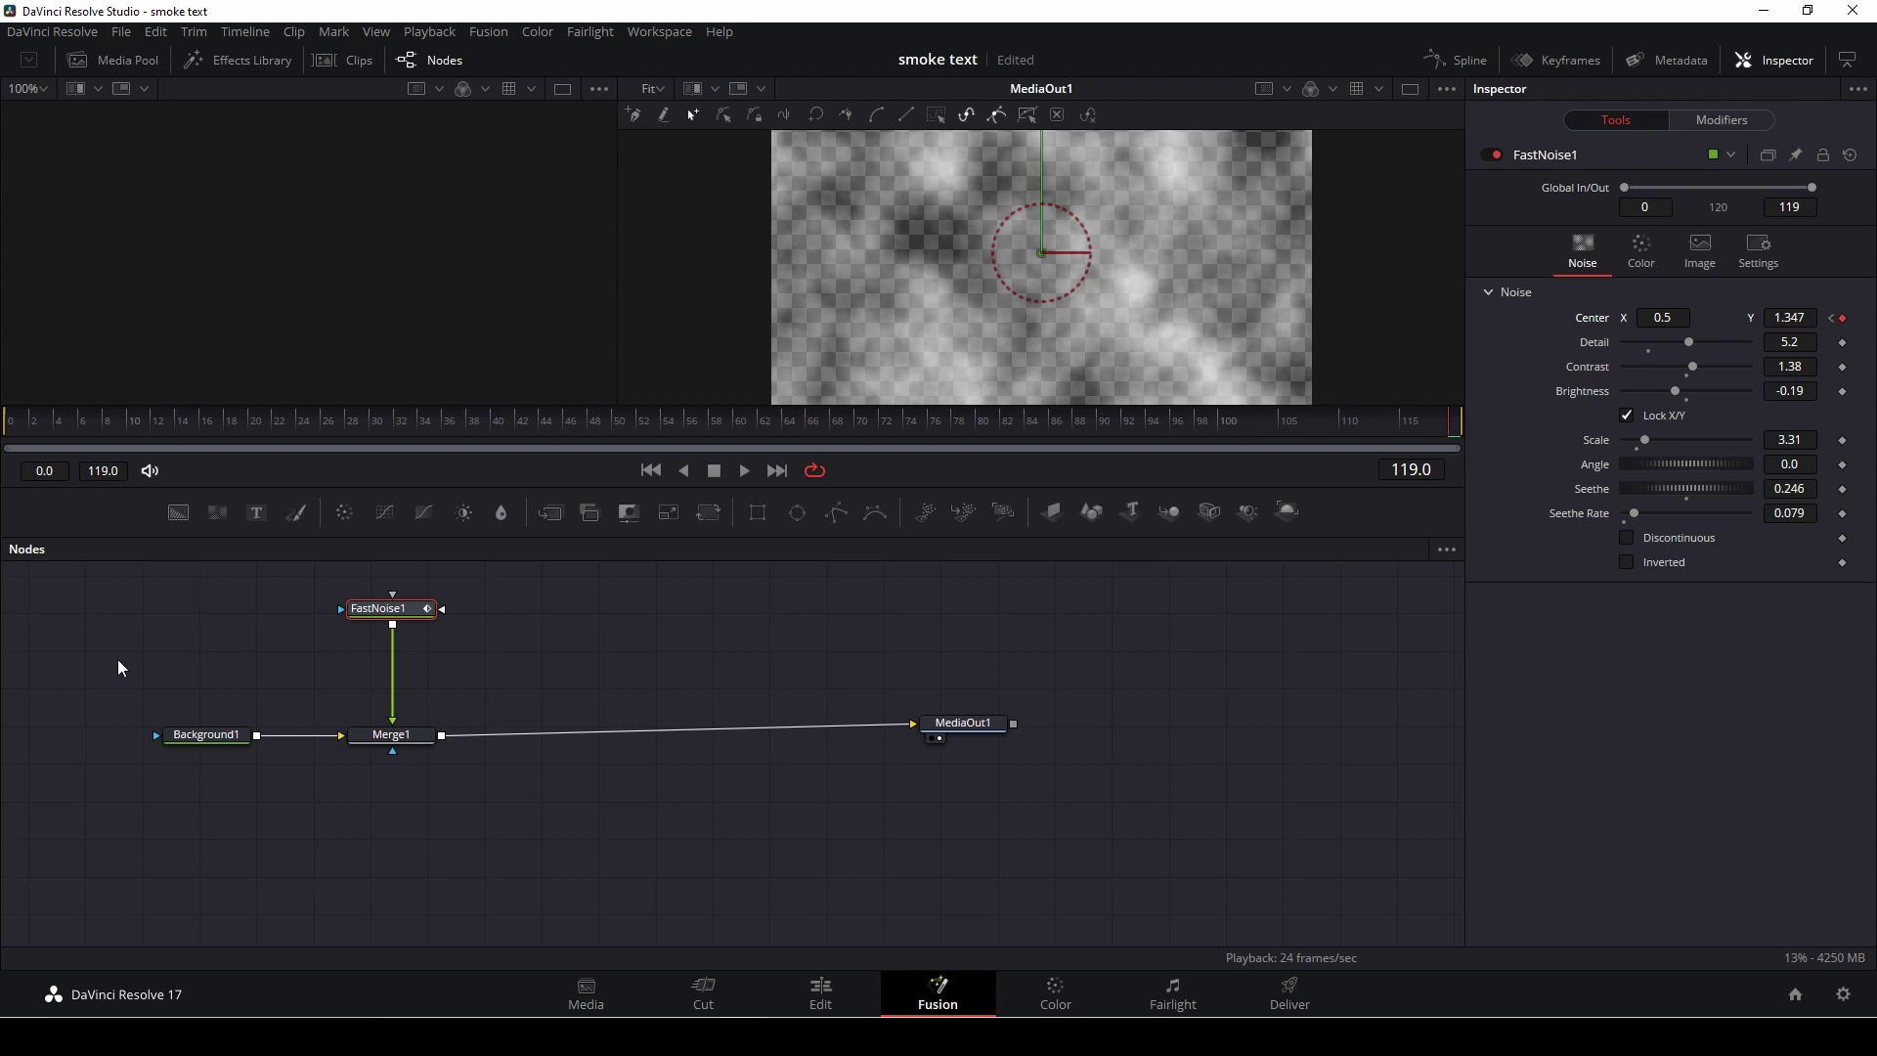
click(5, 430)
key(space)
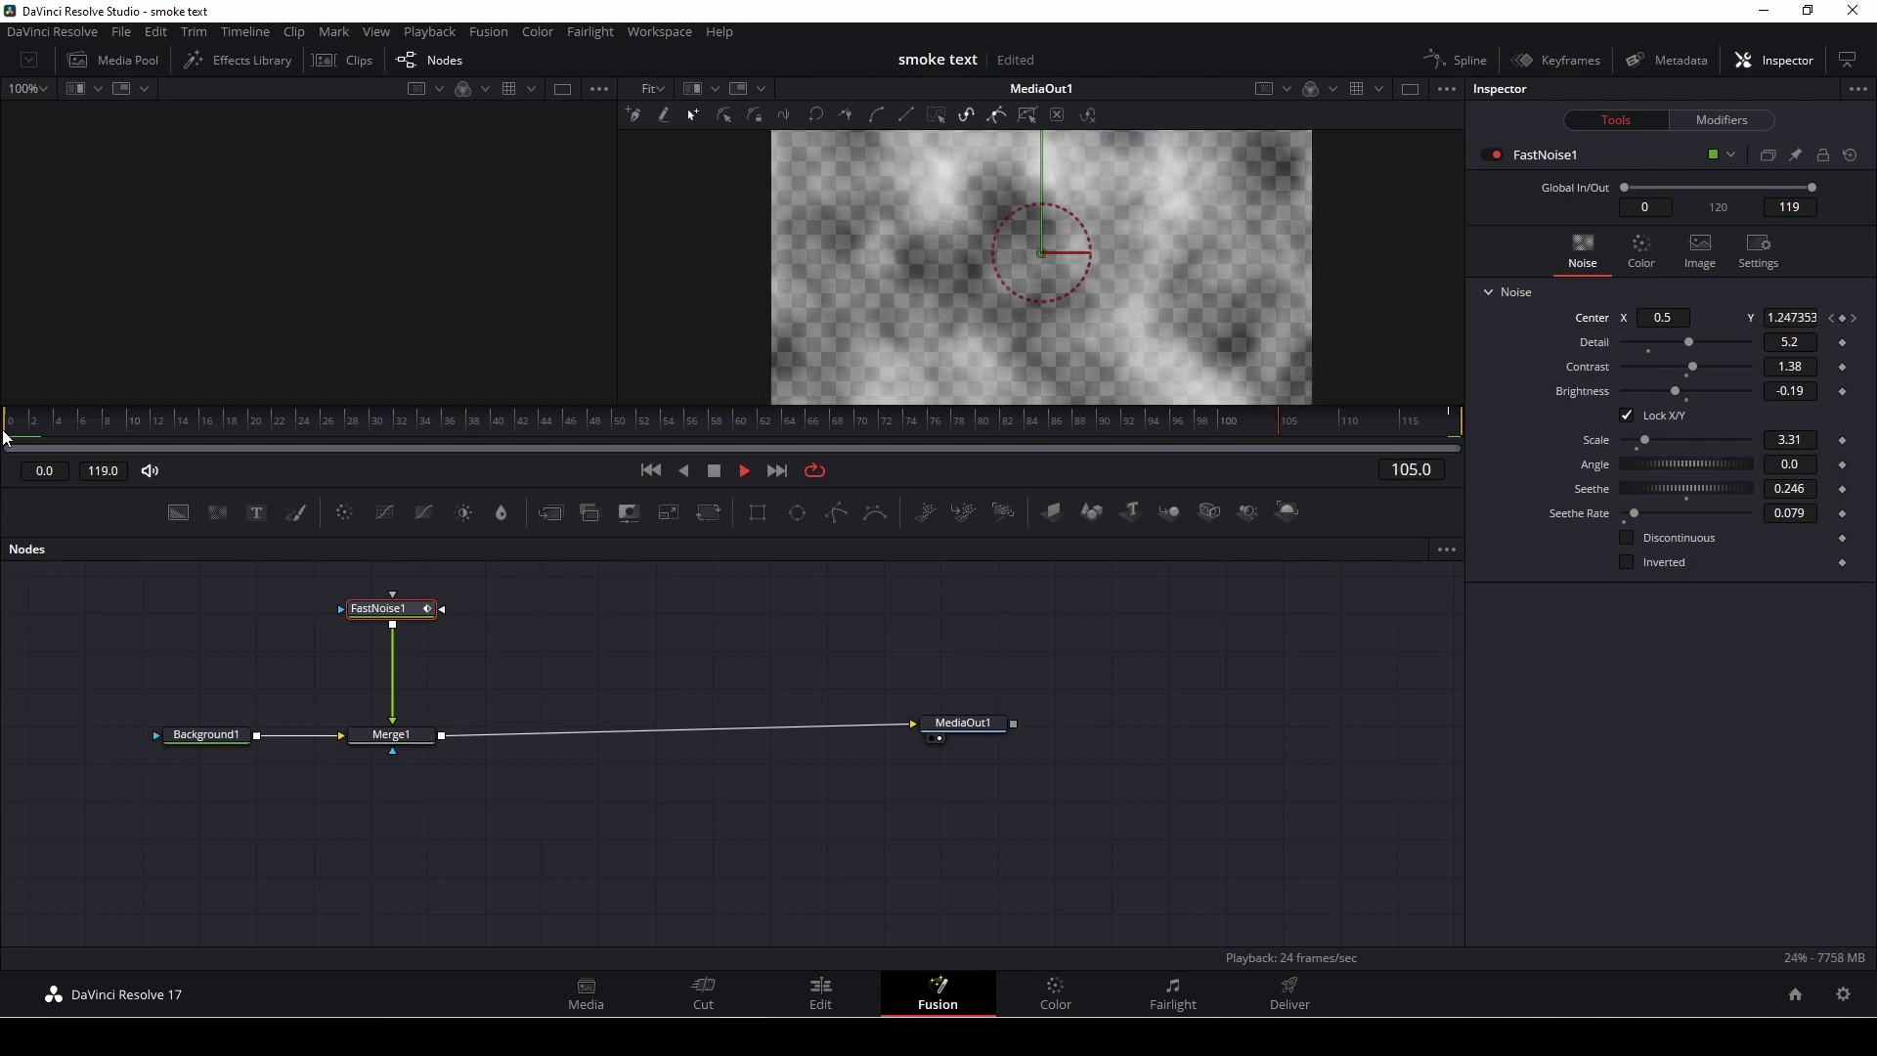
key(space)
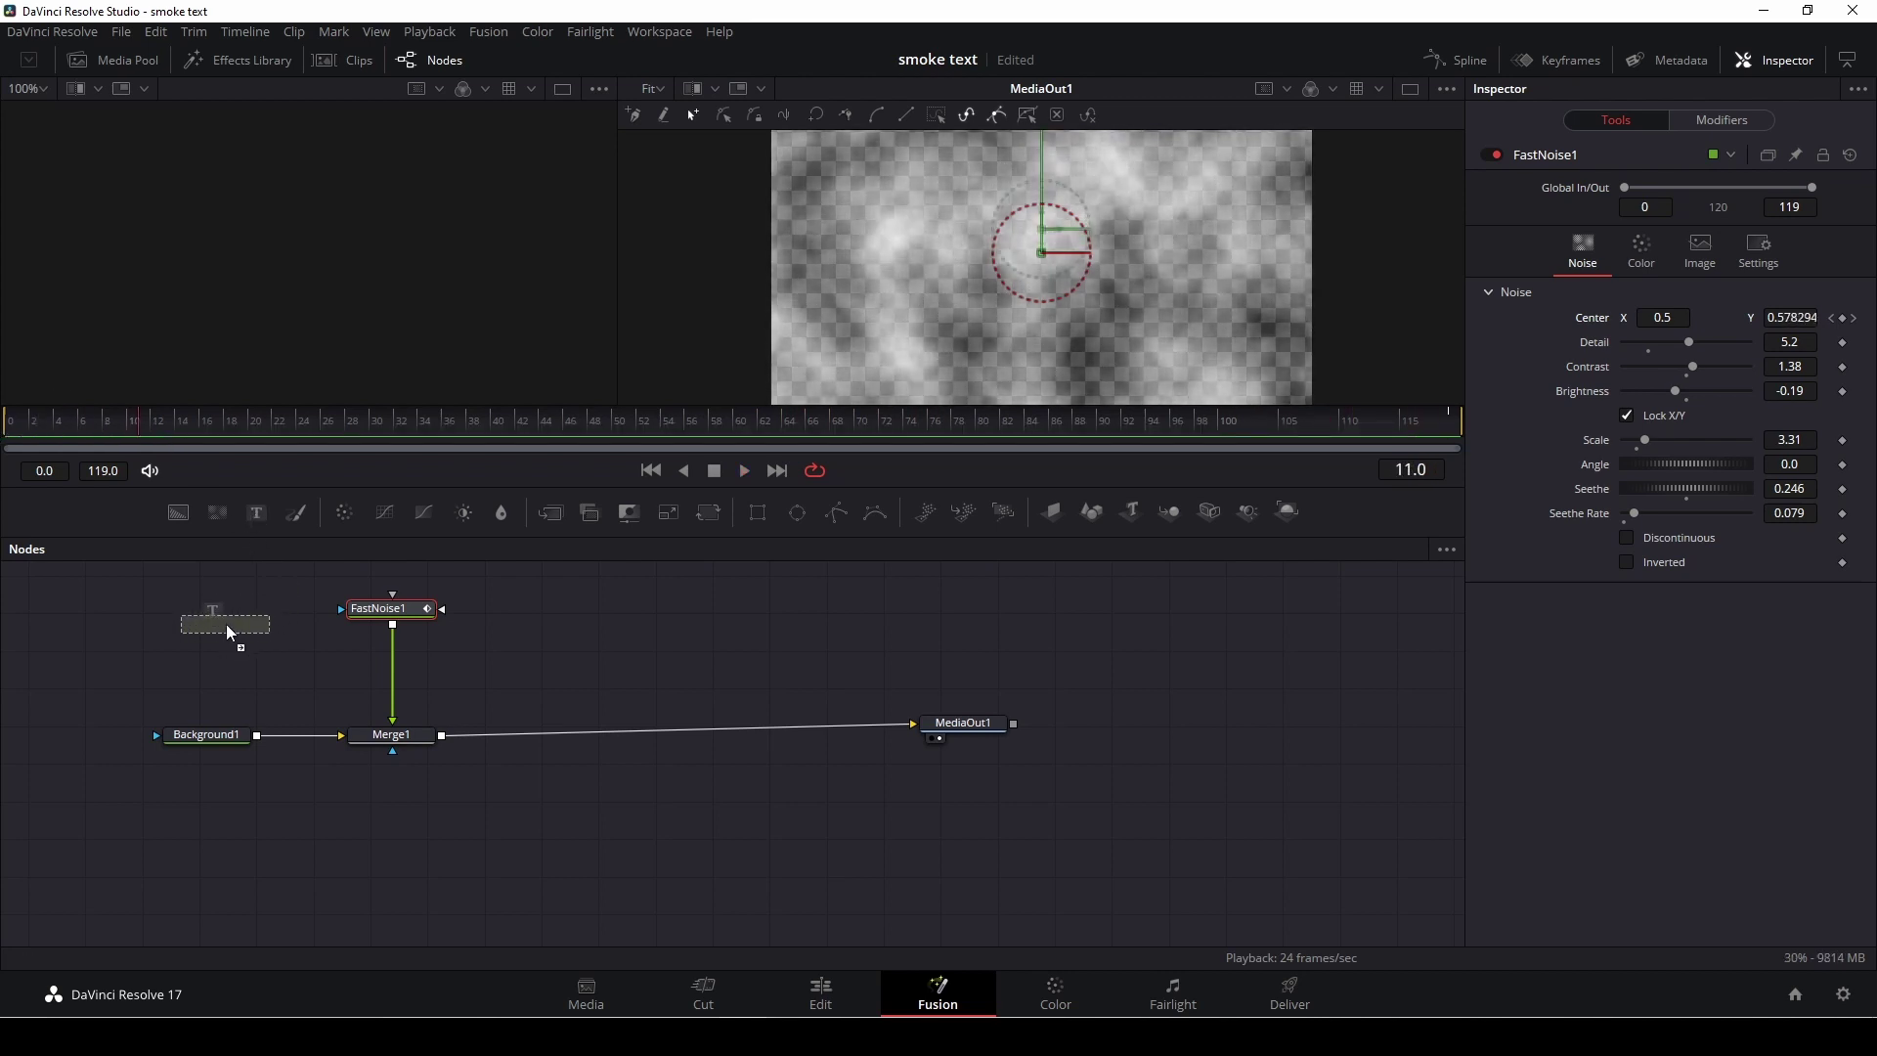
Add a Text node beside FastNoise1, display it in the empty viewer and enter SMOKE as its text
drag(225, 621, 230, 619)
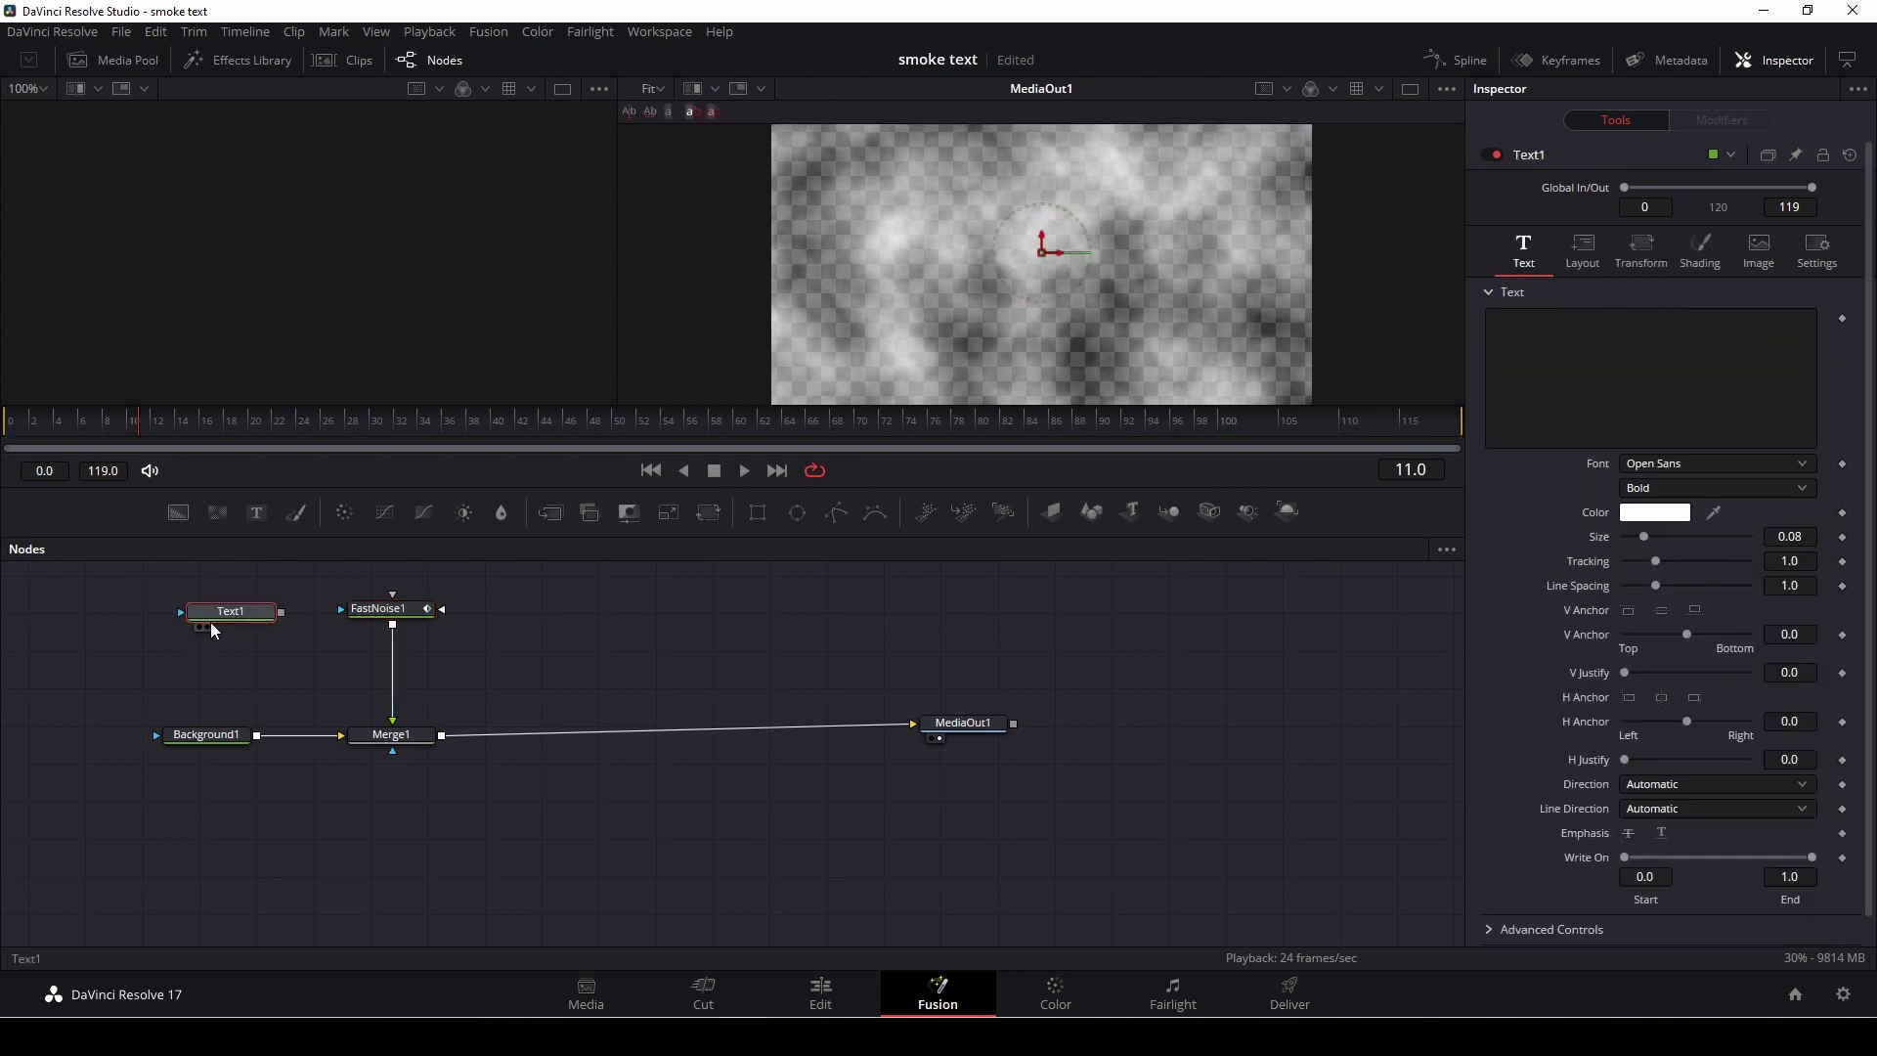
drag(251, 610, 215, 289)
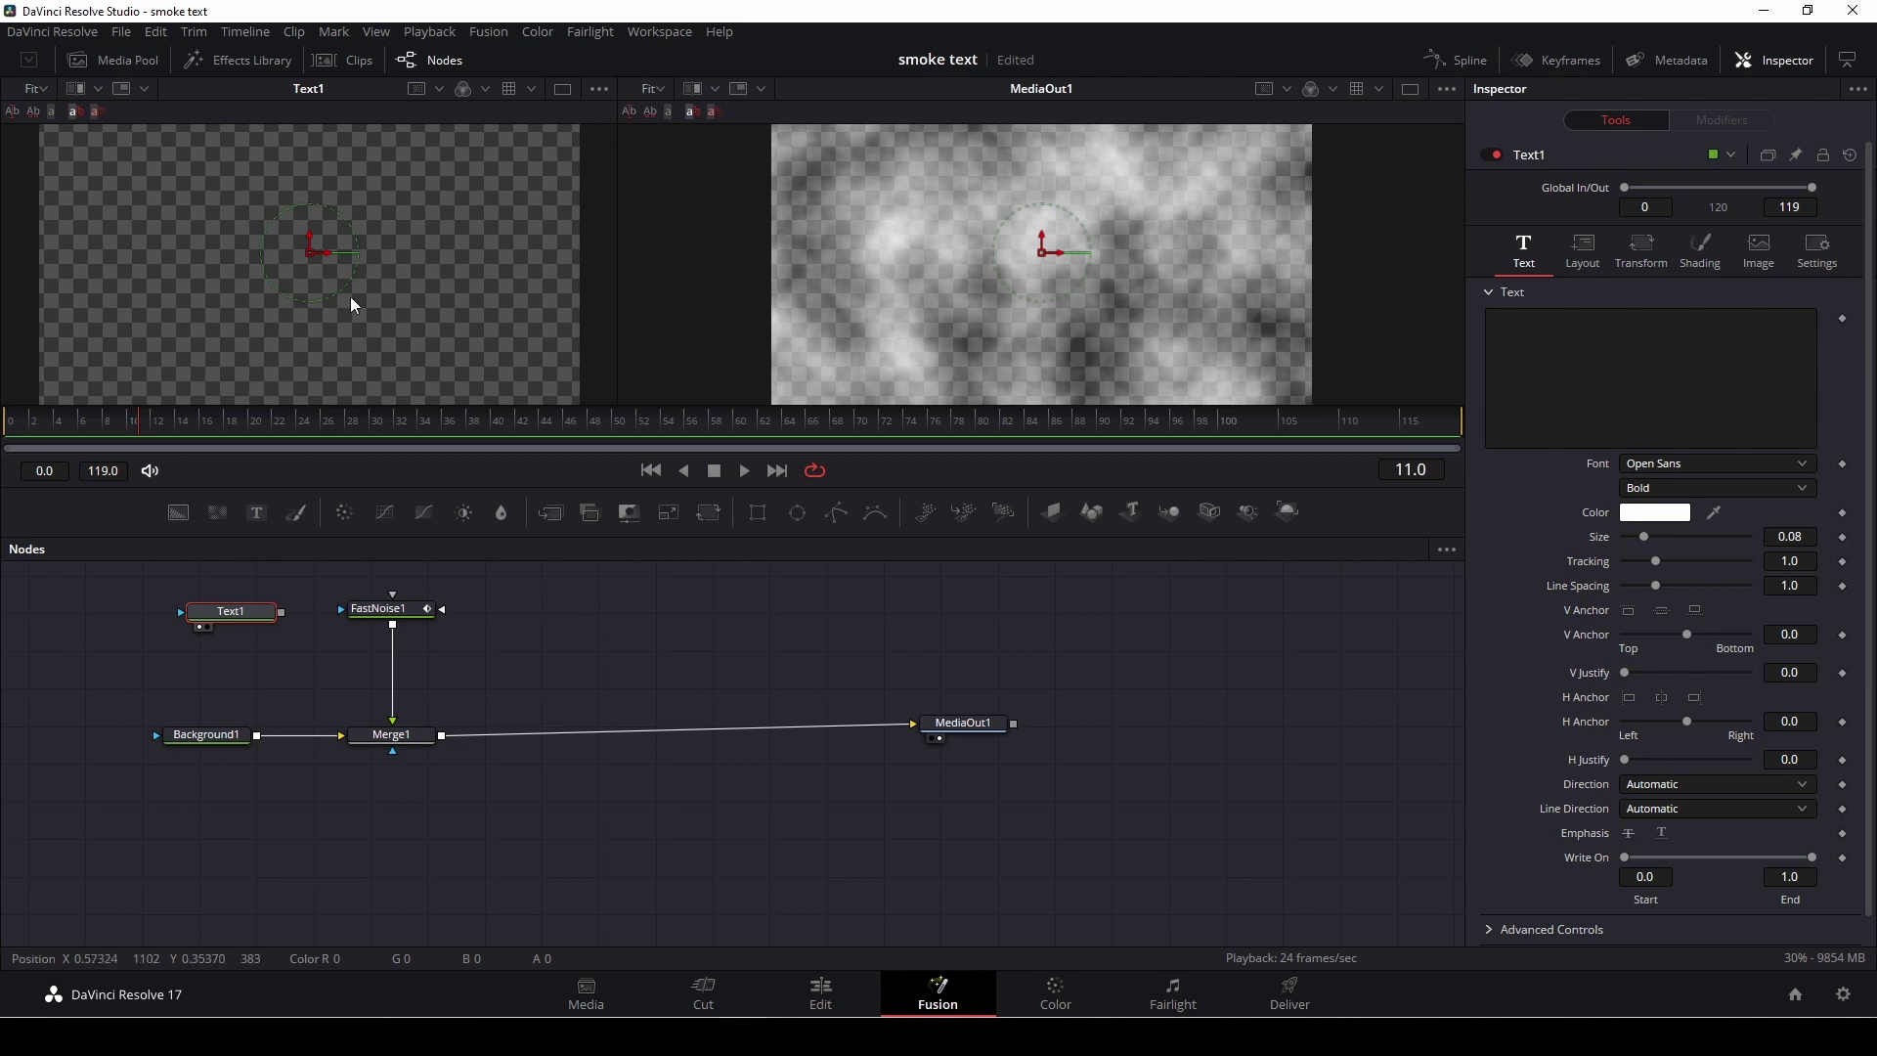
scroll(350, 296, down, 2)
click(1555, 344)
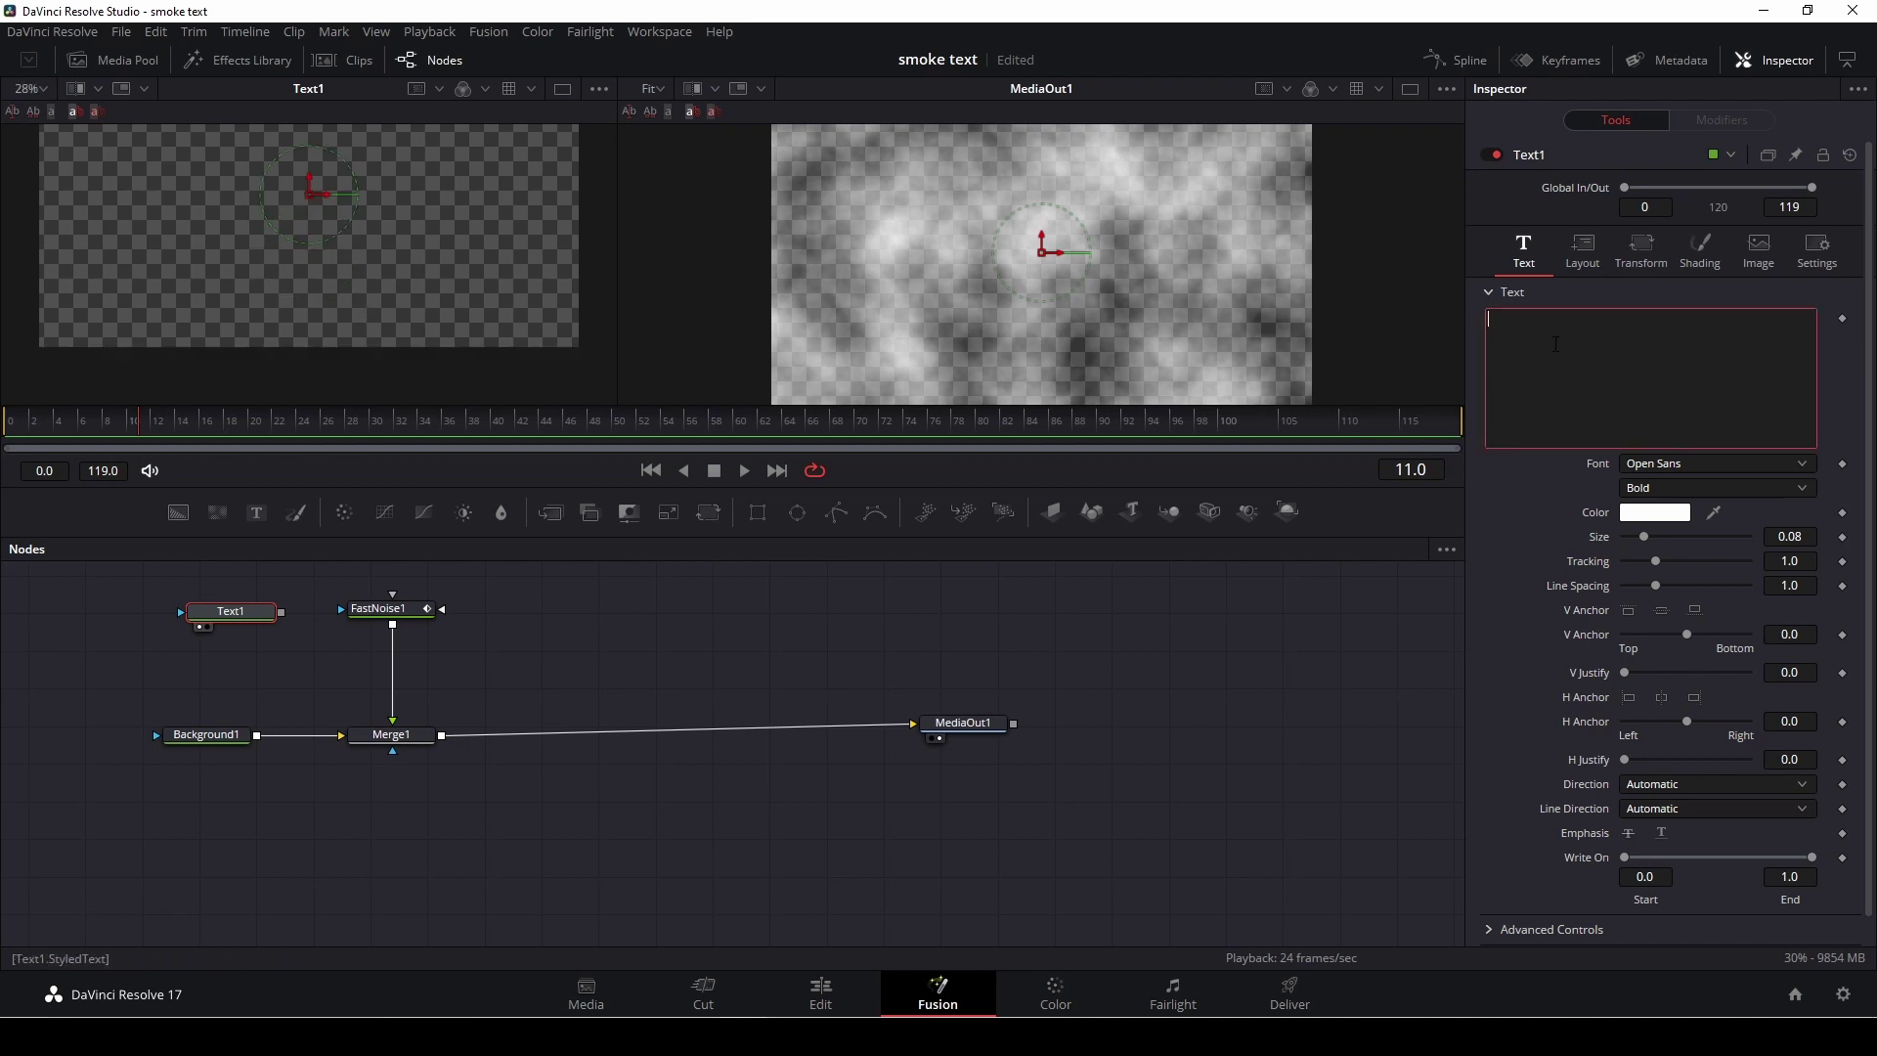
text(S)
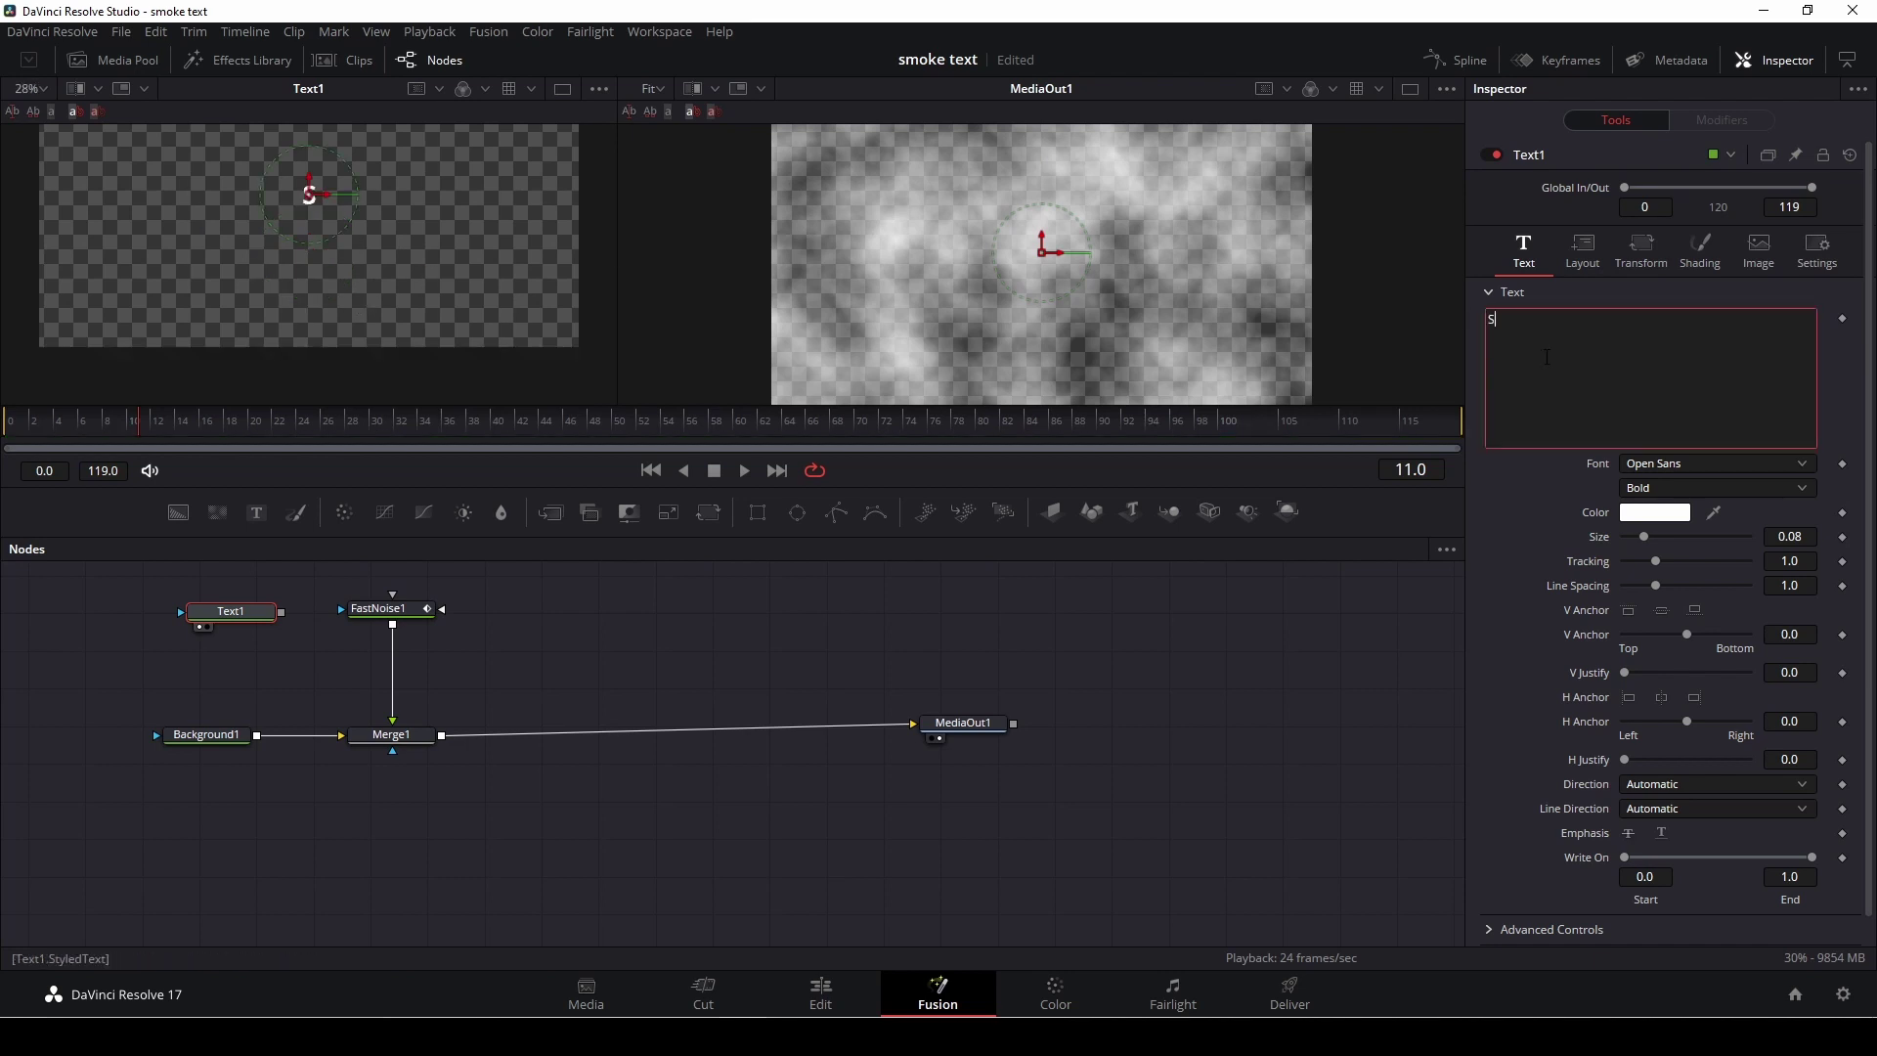
text(MOKE)
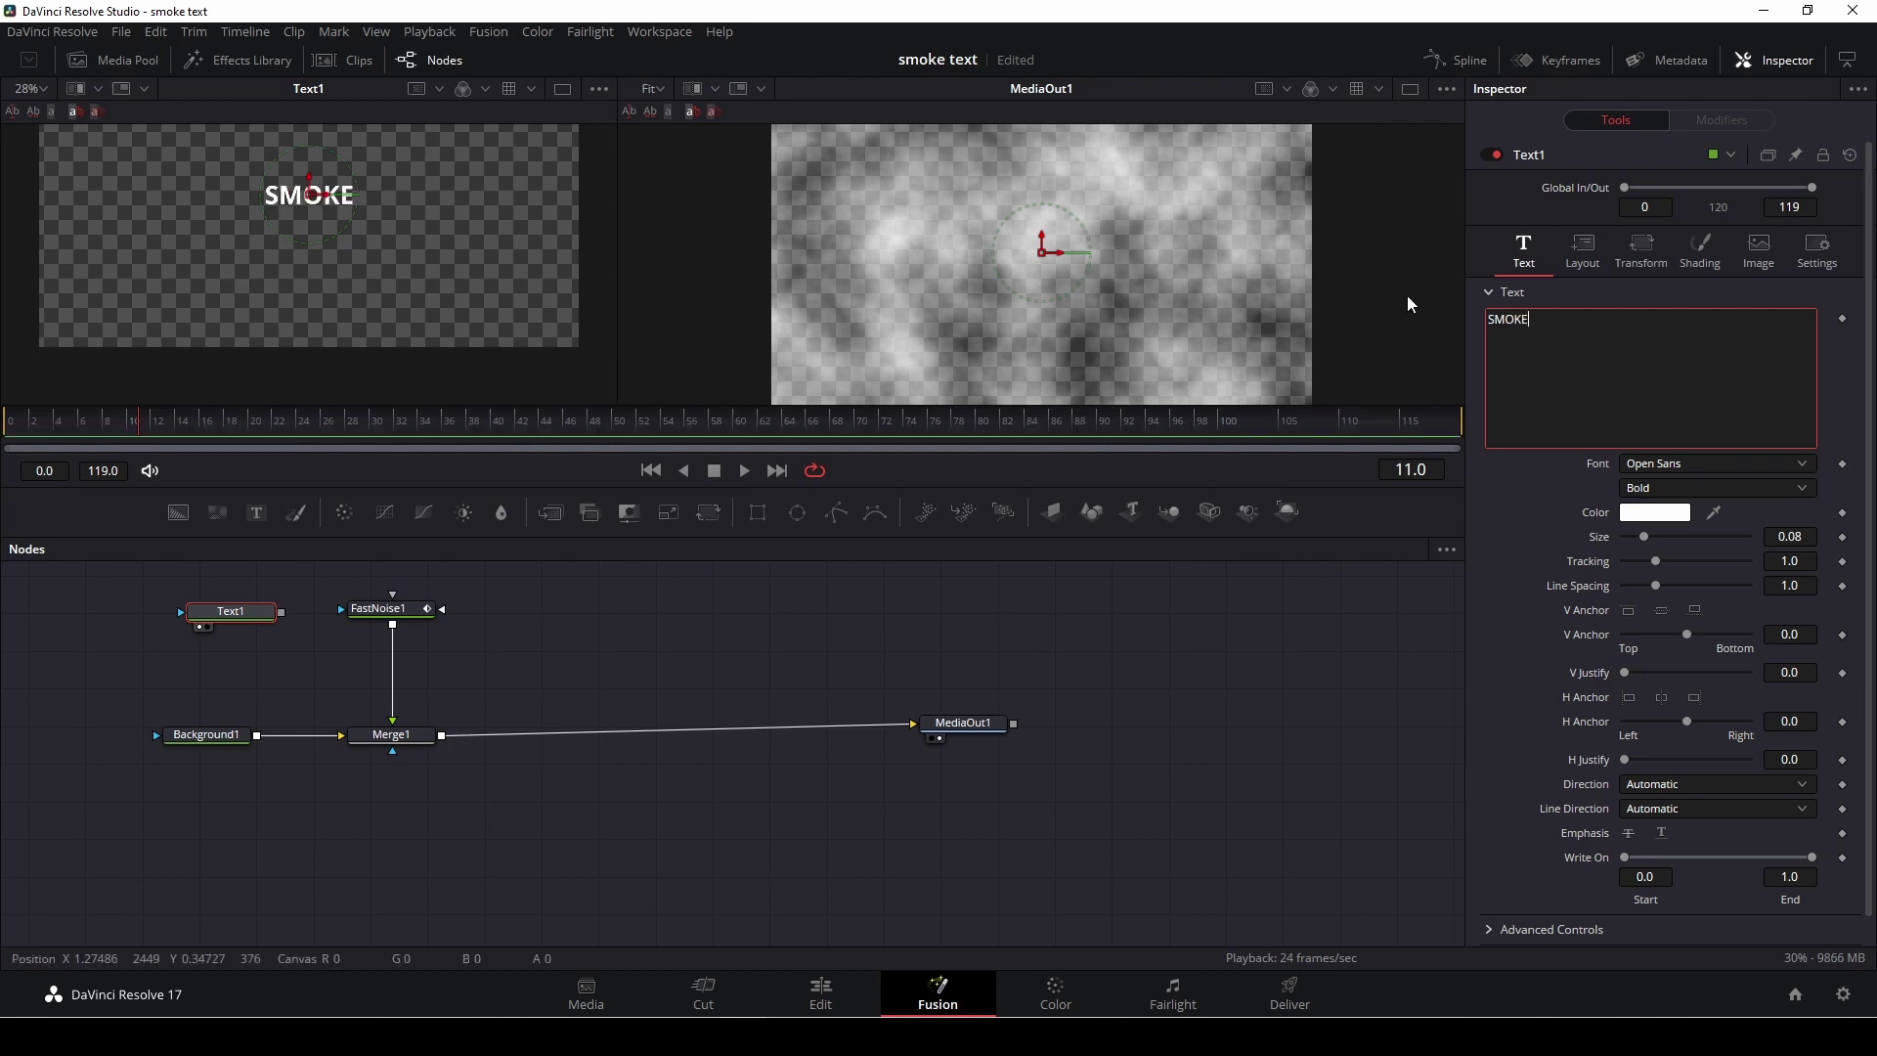
Set the SMOKE text's font to Nexa Bold Regular and its size to 0.2717
click(1711, 465)
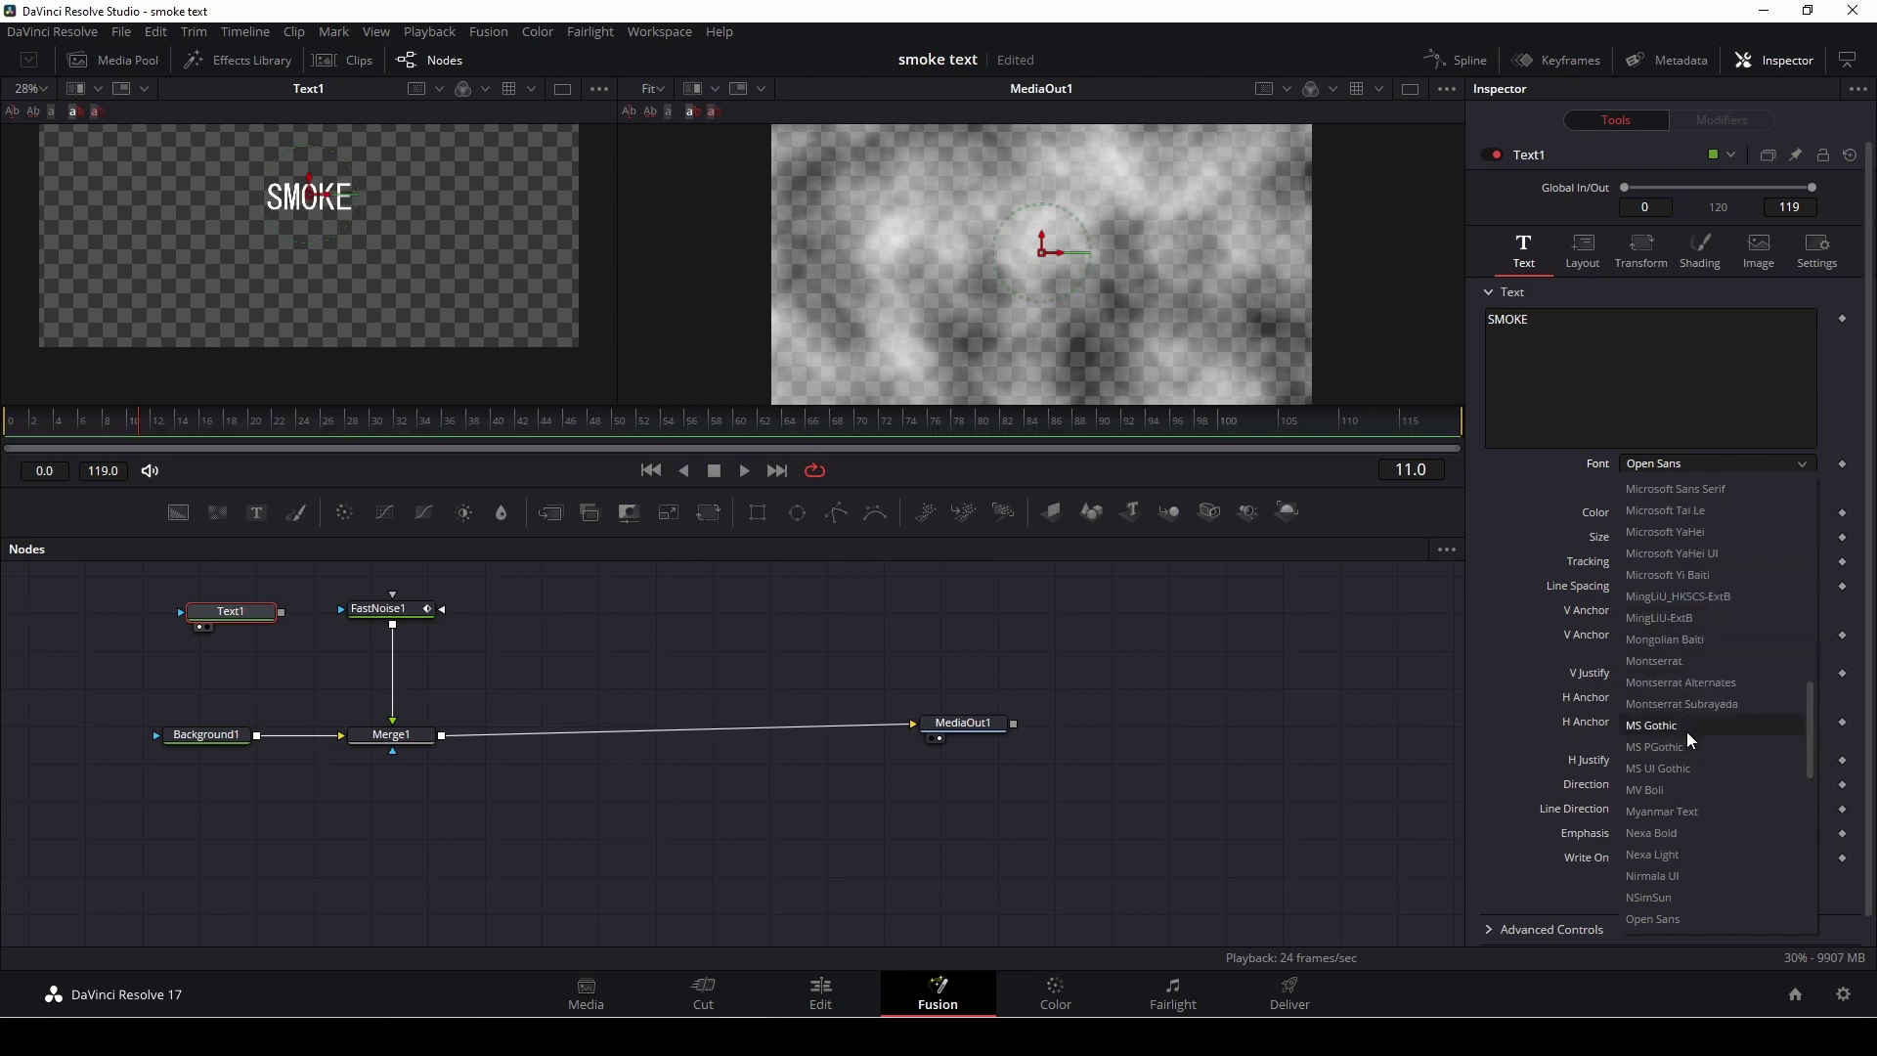
click(1740, 836)
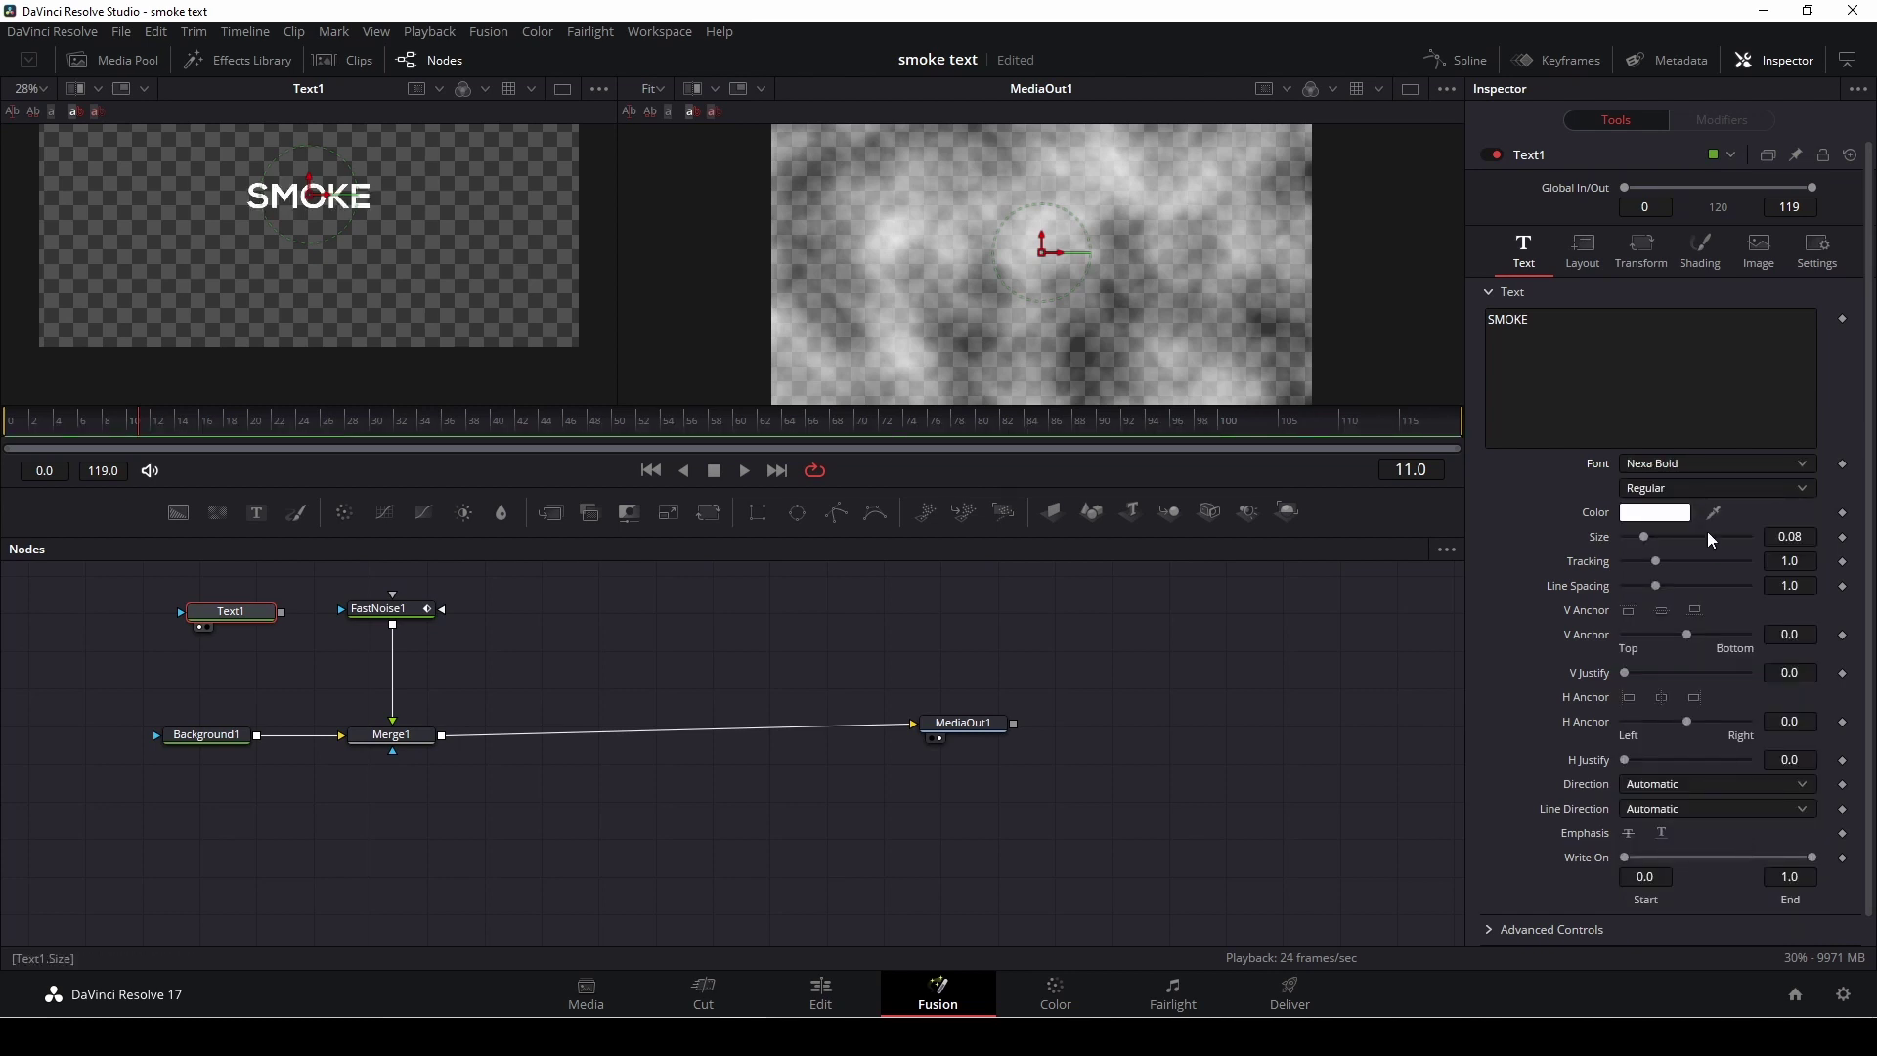
click(1687, 489)
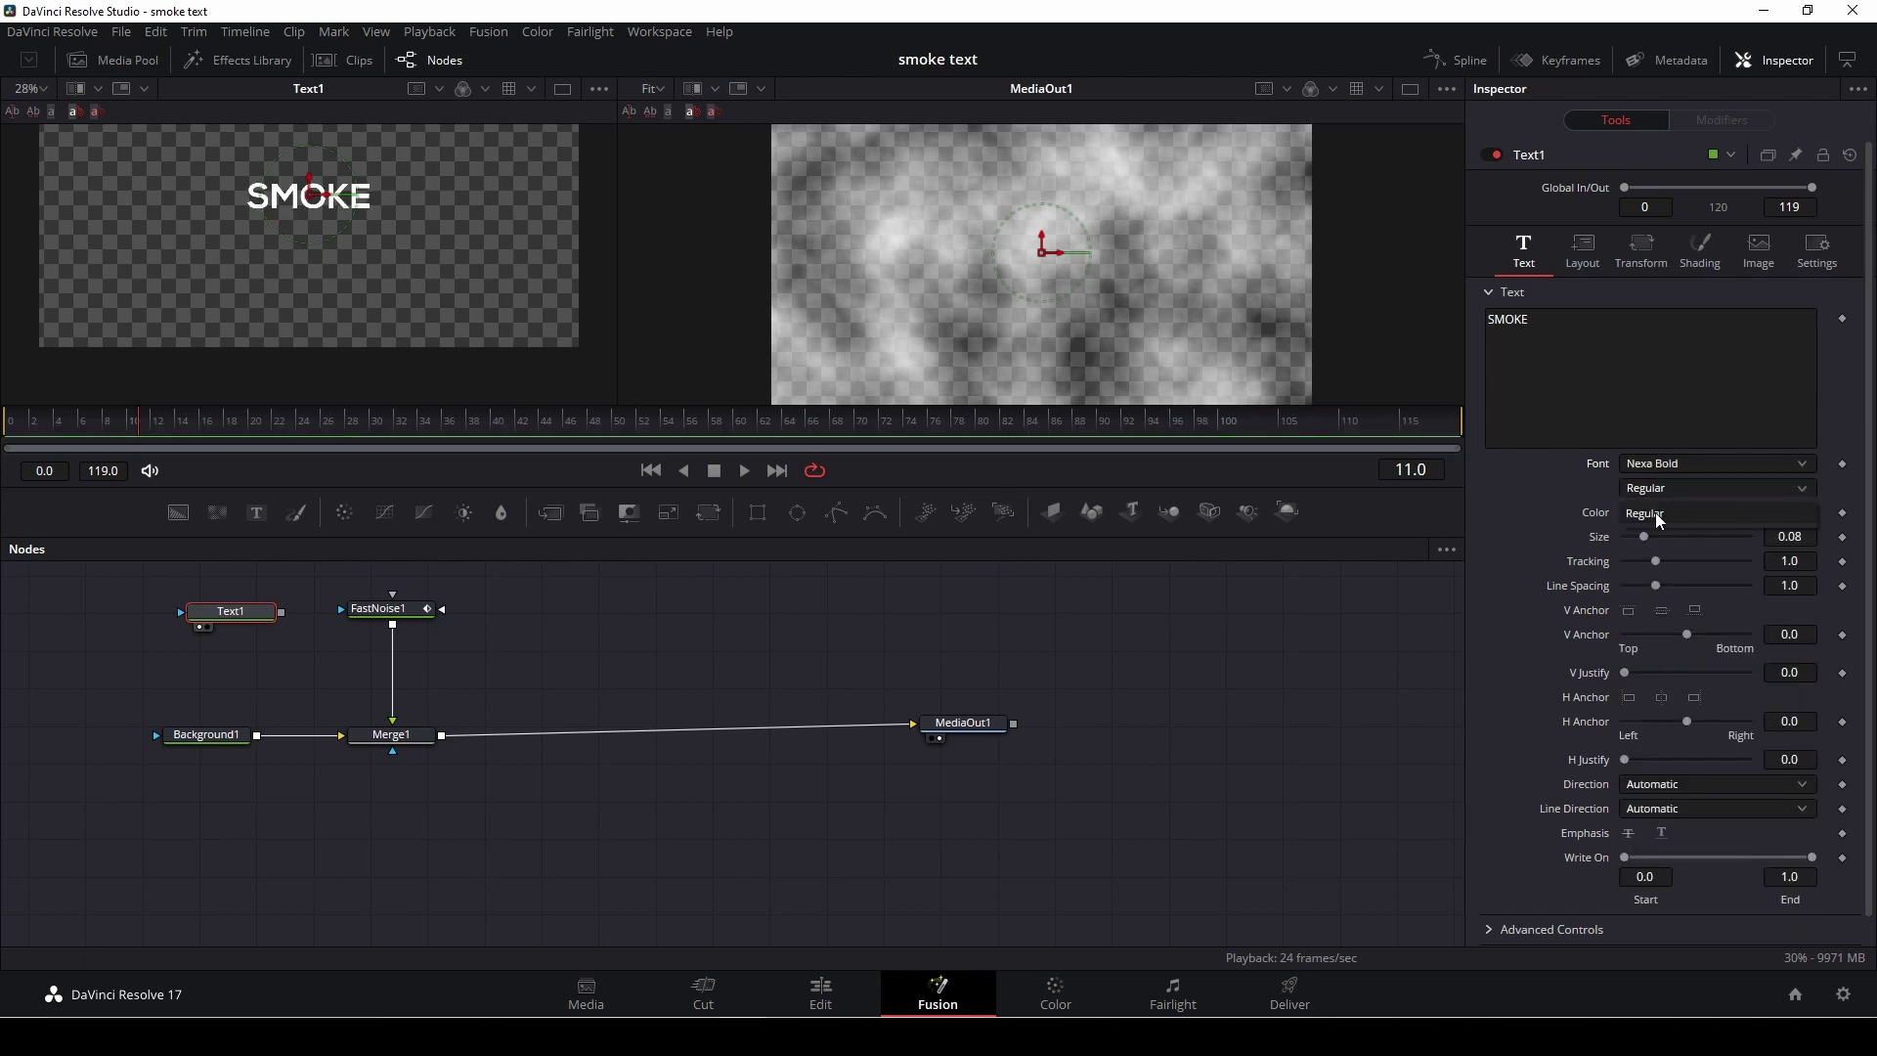
click(1659, 515)
drag(1655, 536, 1691, 542)
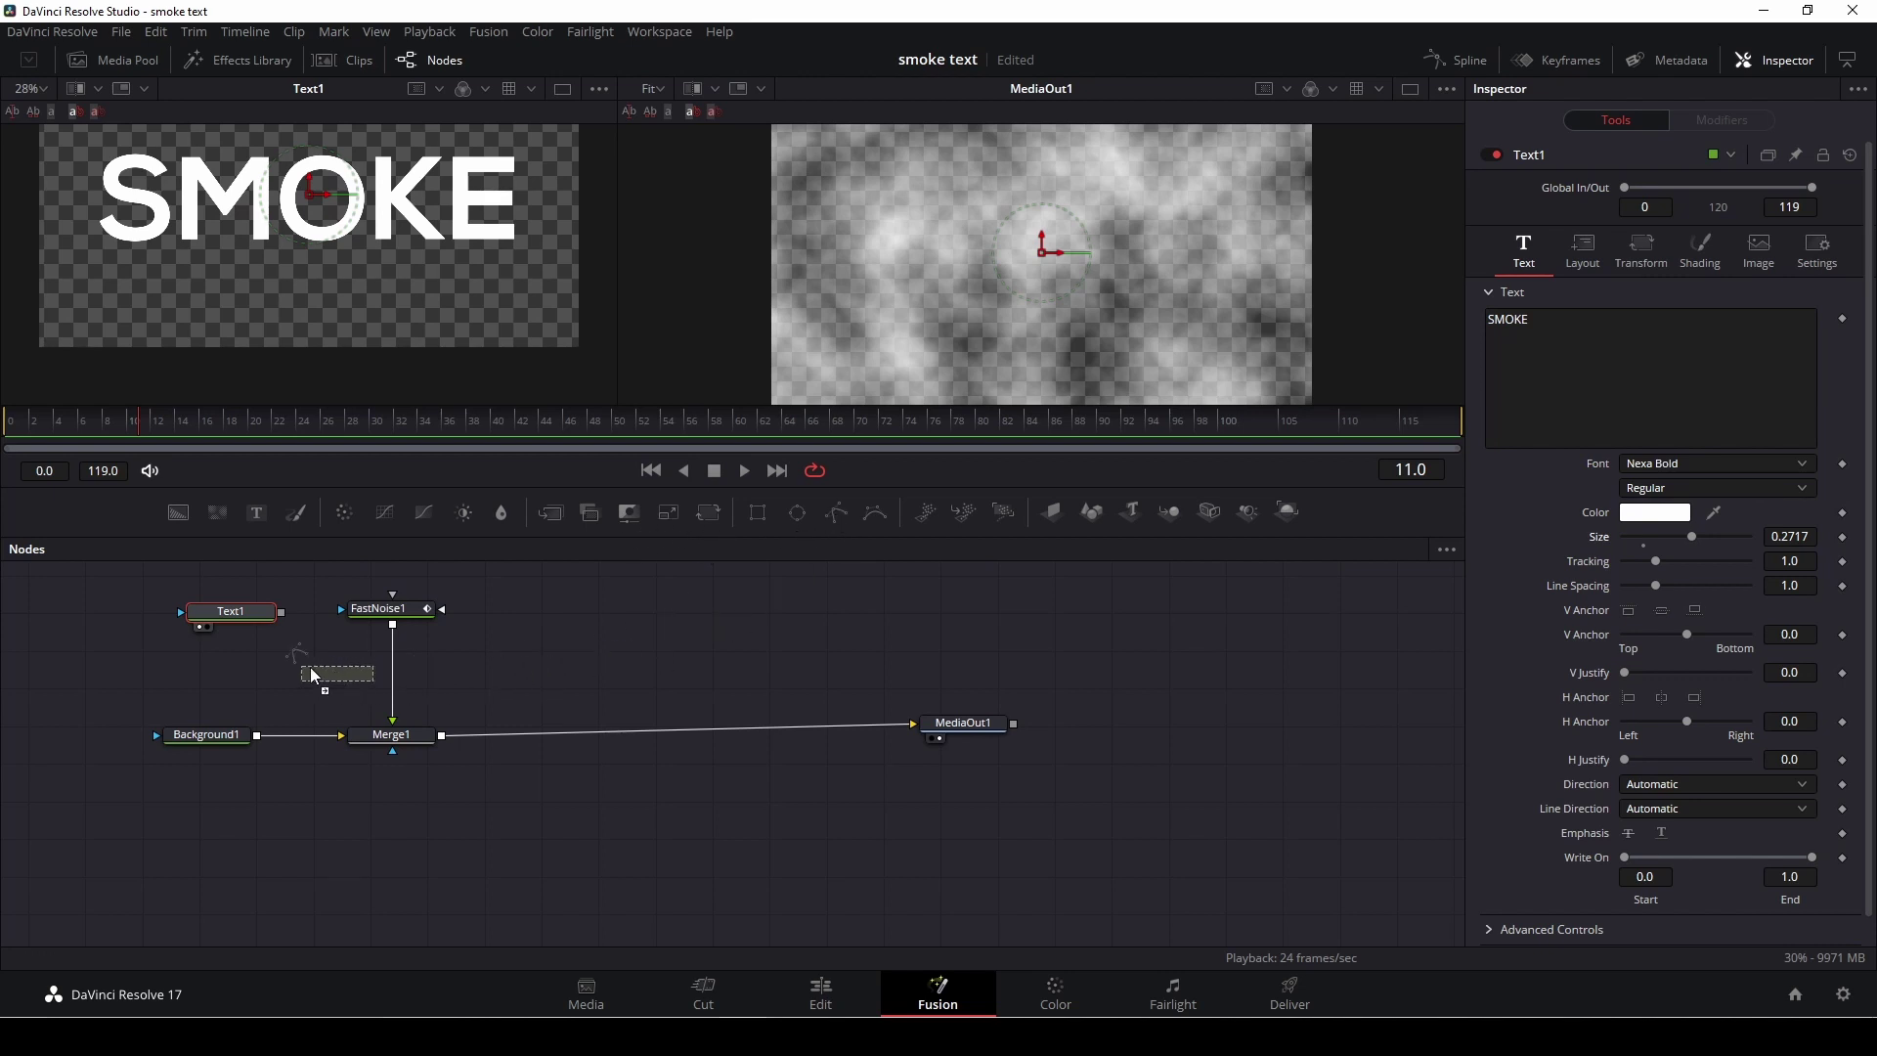
Add a Polygon mask node below Text1 and trace a closed outline around the letter S of SMOKE
drag(295, 663, 295, 665)
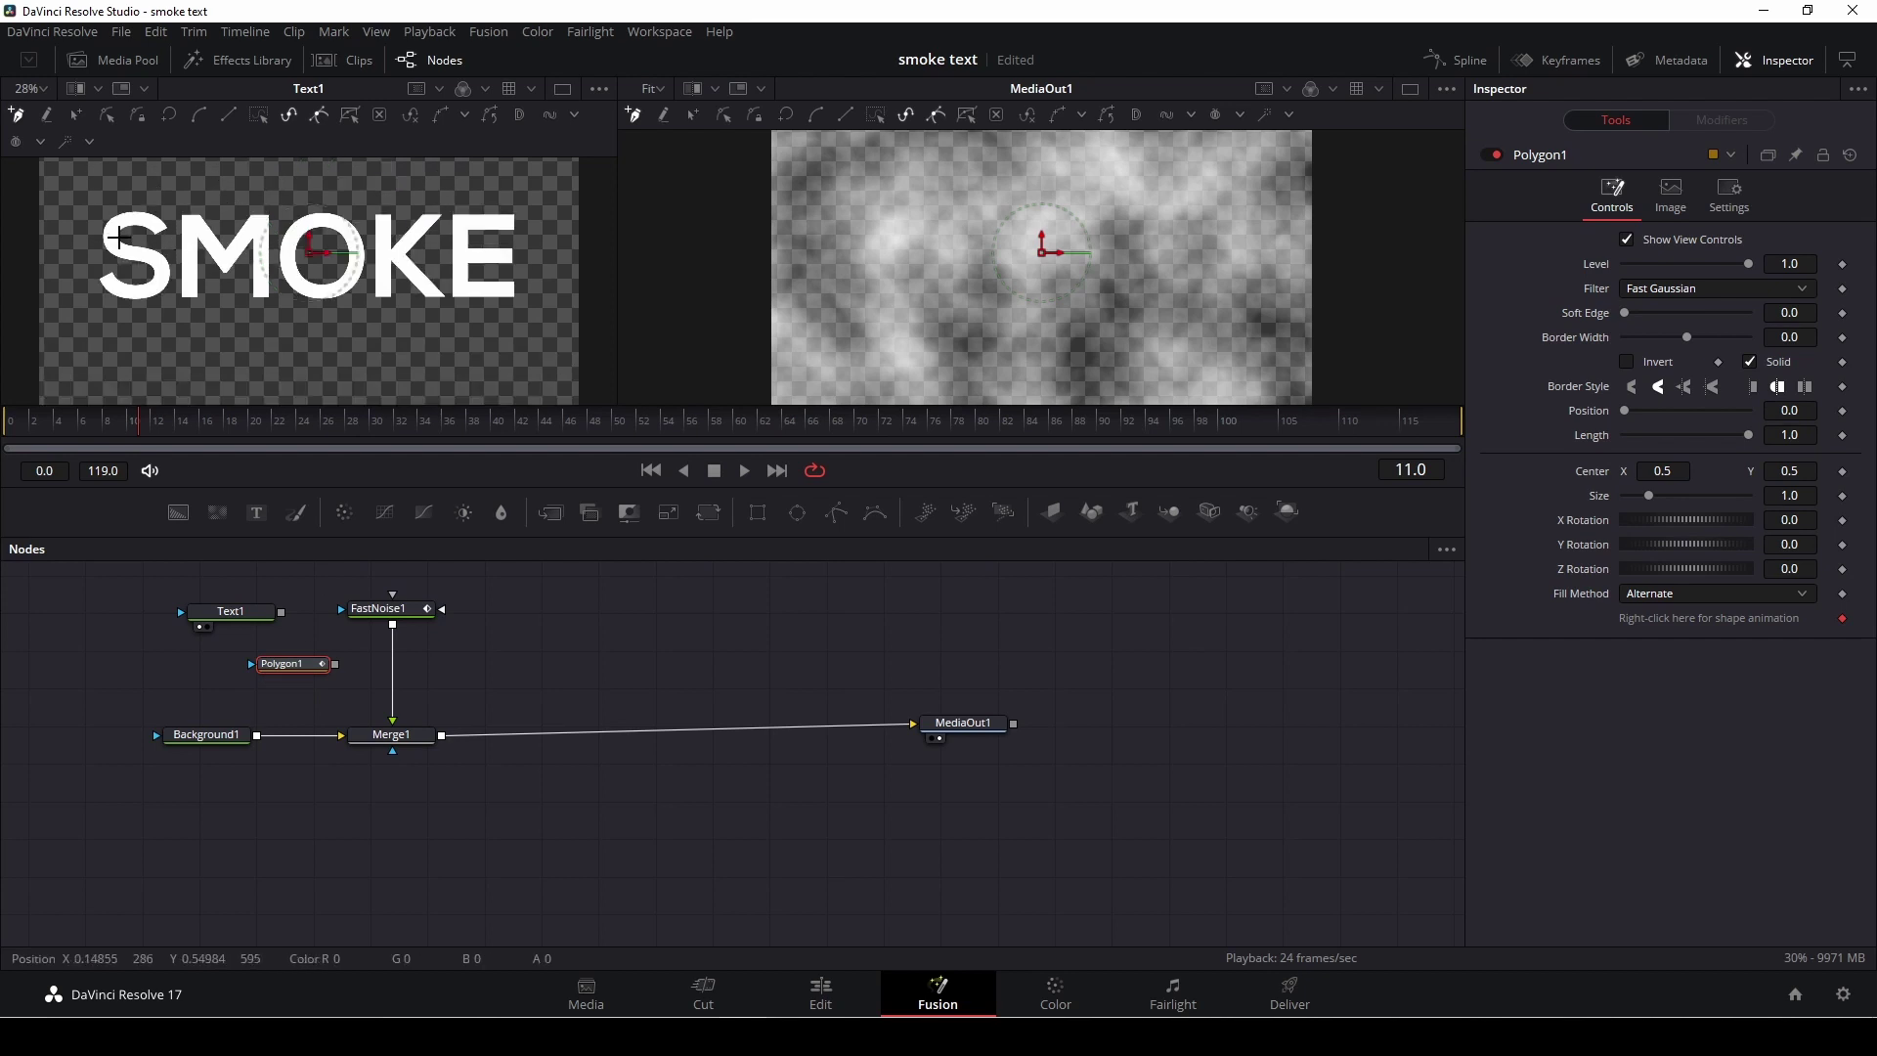
click(119, 238)
drag(123, 228, 149, 227)
click(156, 234)
drag(146, 214, 112, 273)
click(94, 280)
click(109, 292)
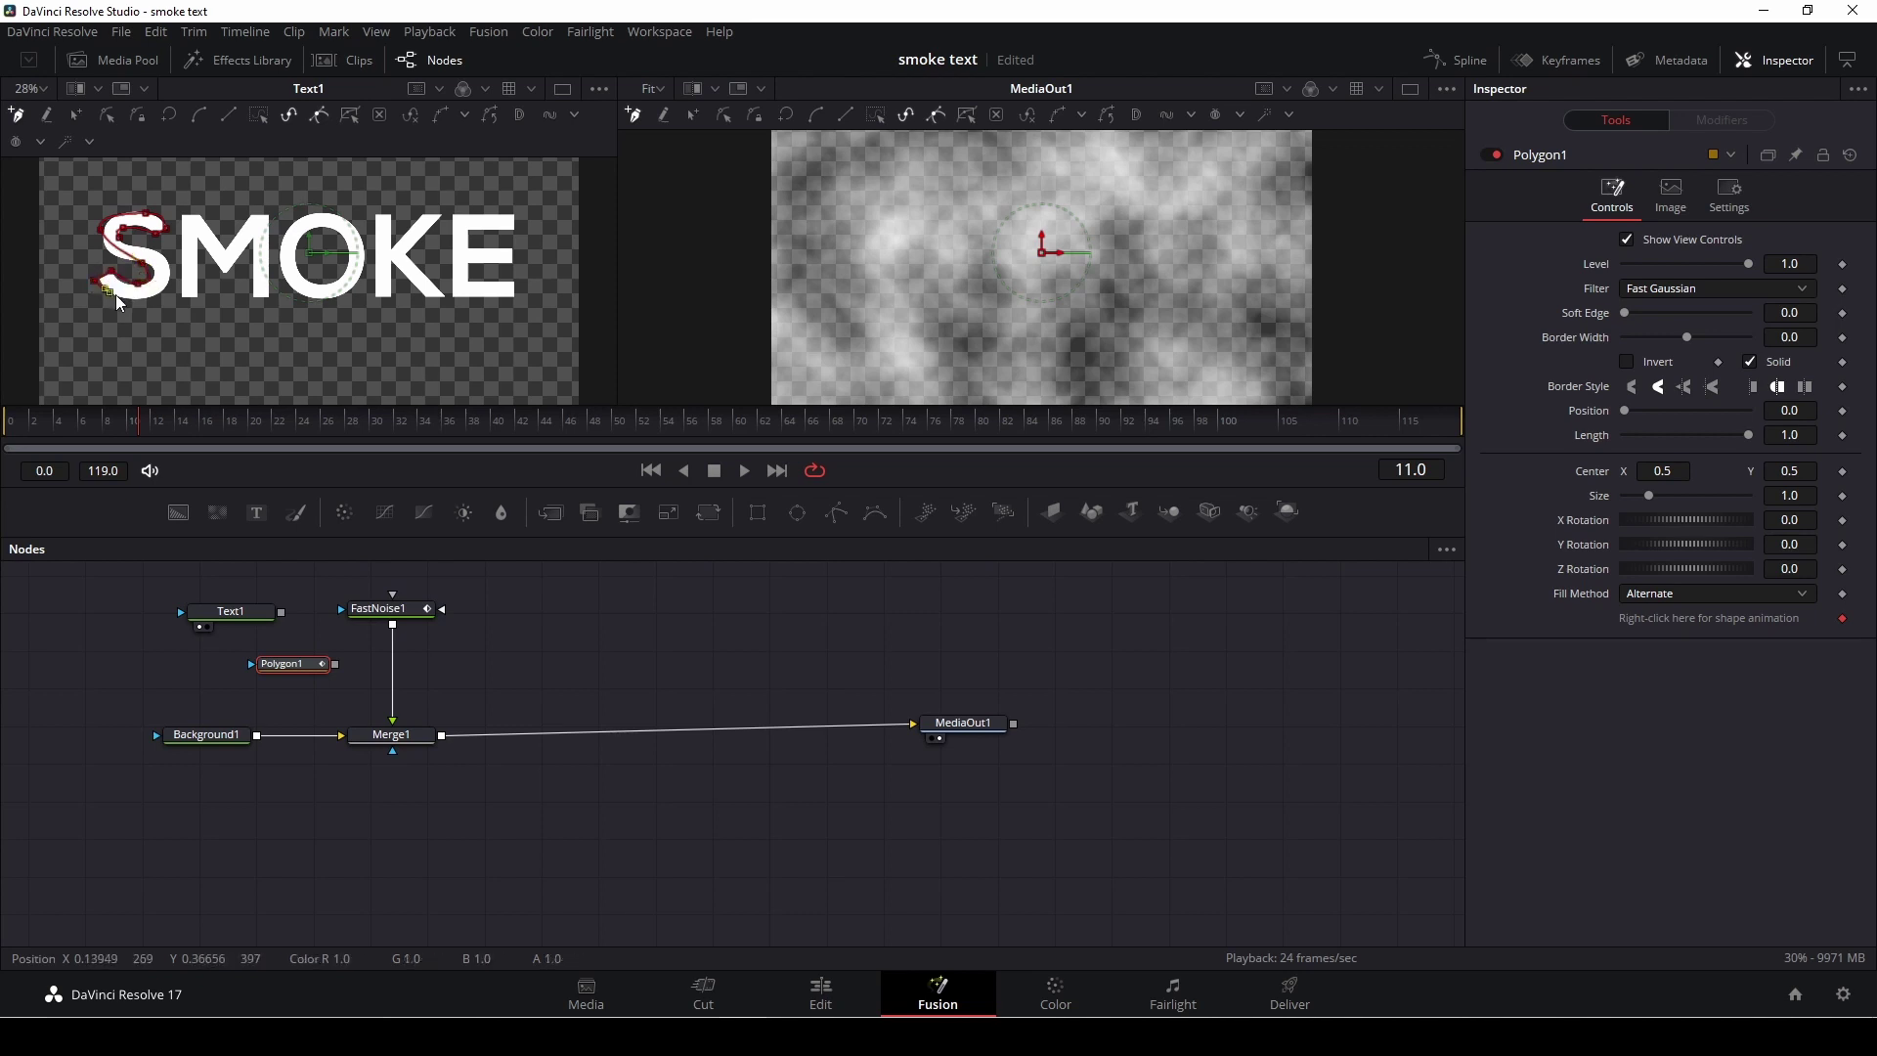
click(155, 295)
drag(157, 297, 168, 278)
click(119, 239)
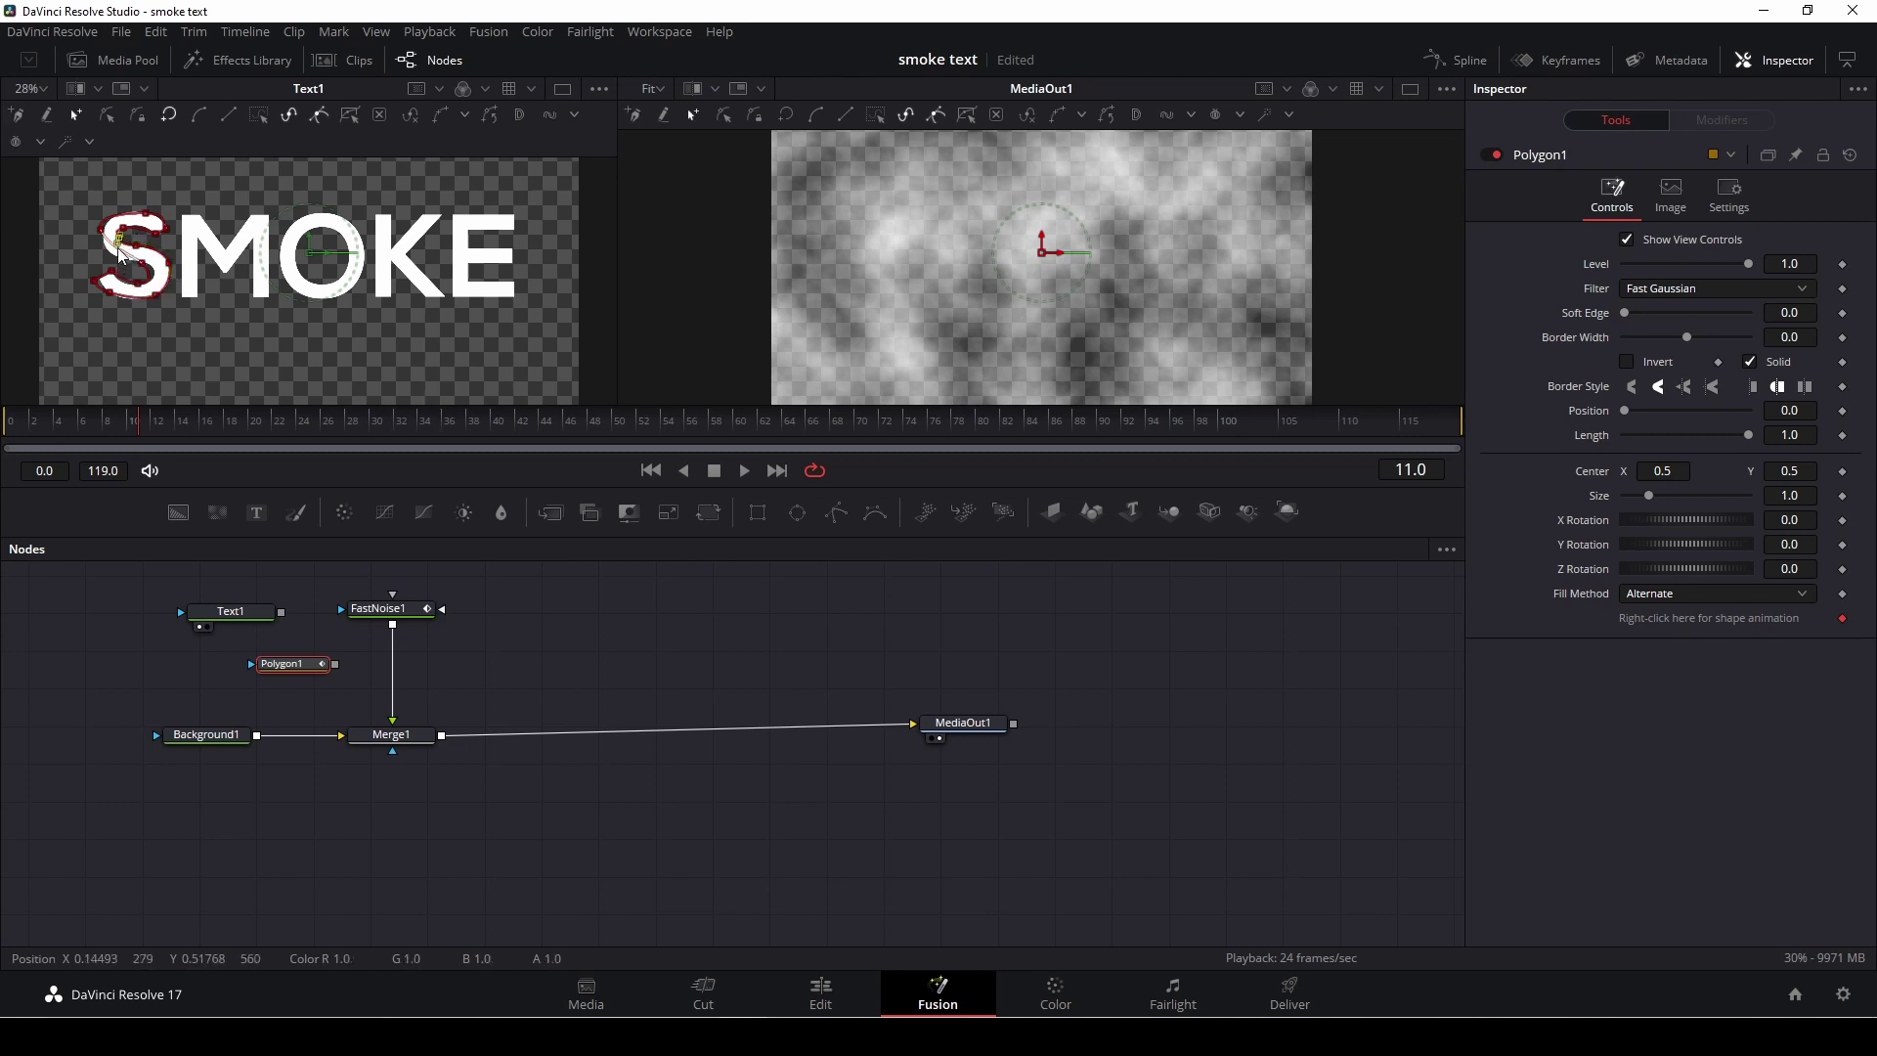
scroll(117, 256, up, 2)
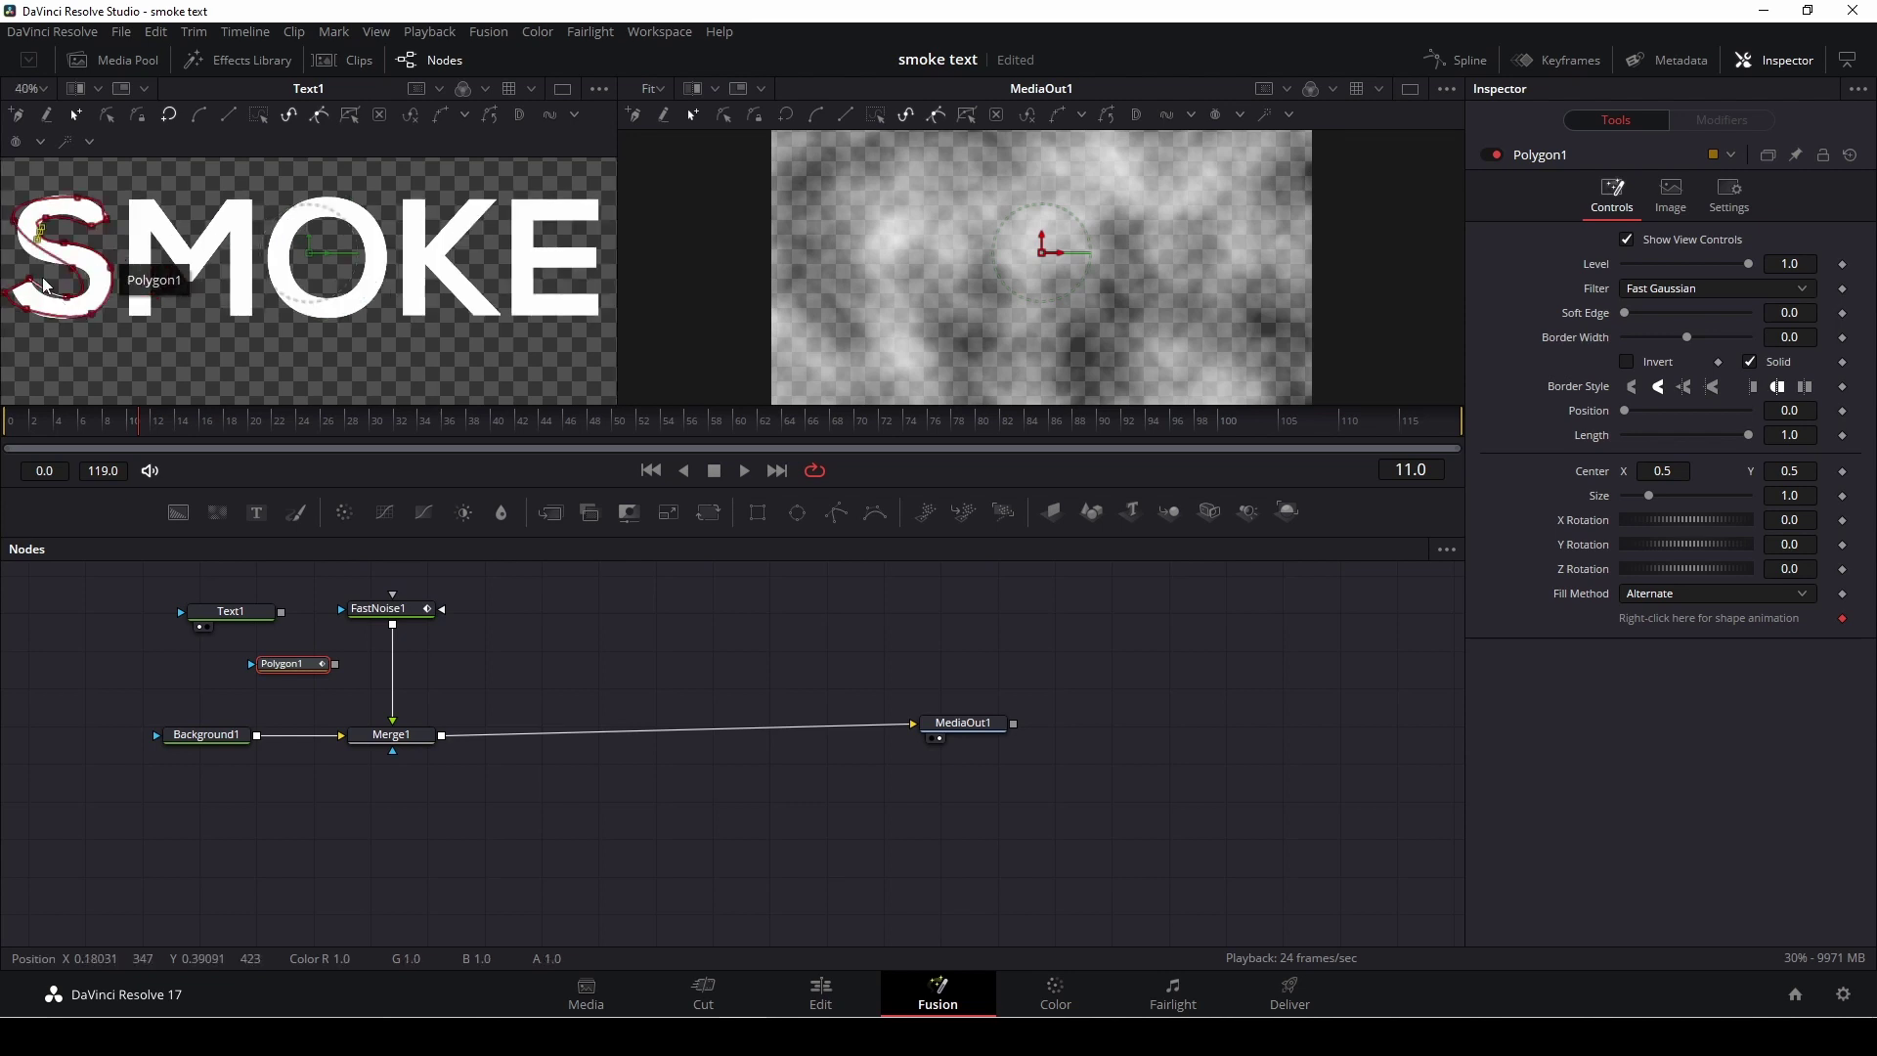
Adjust Polygon1's points and curve handles so the outline follows the edges of the letter S closely
drag(35, 244, 44, 203)
click(20, 219)
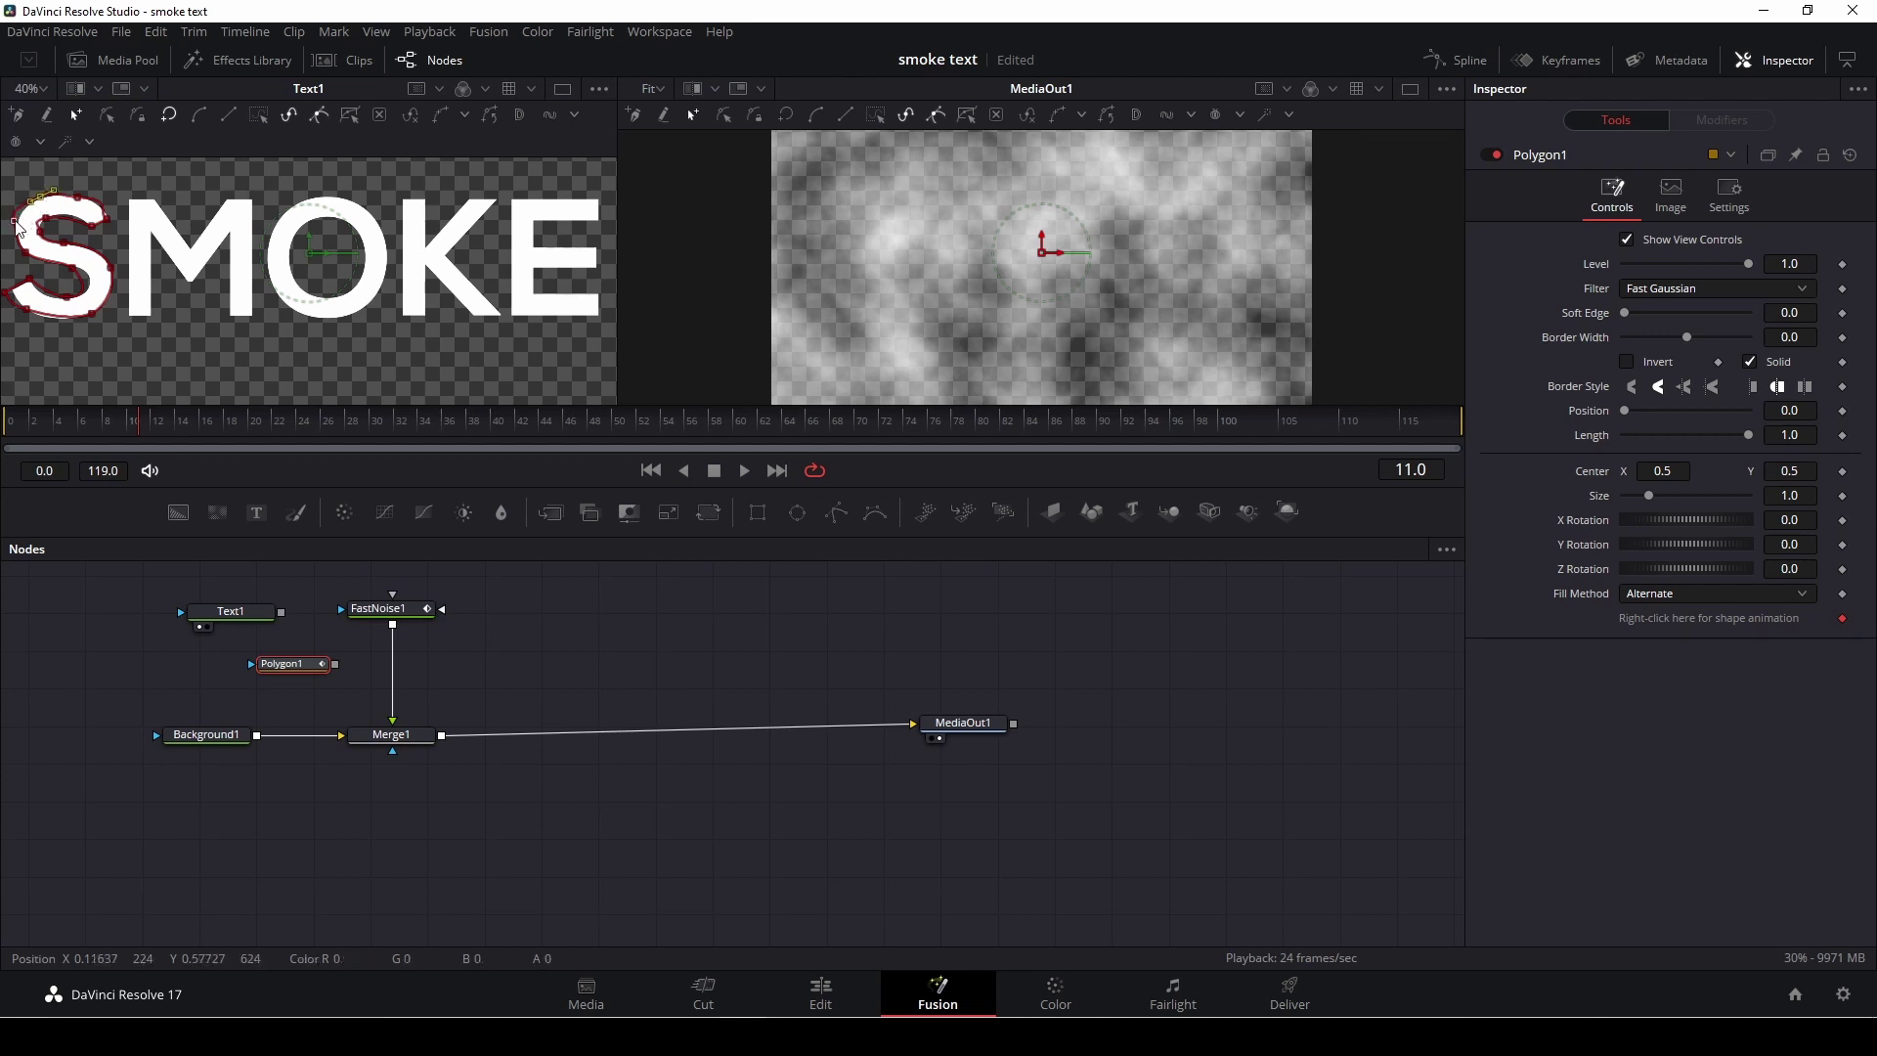
drag(11, 227, 44, 233)
click(86, 284)
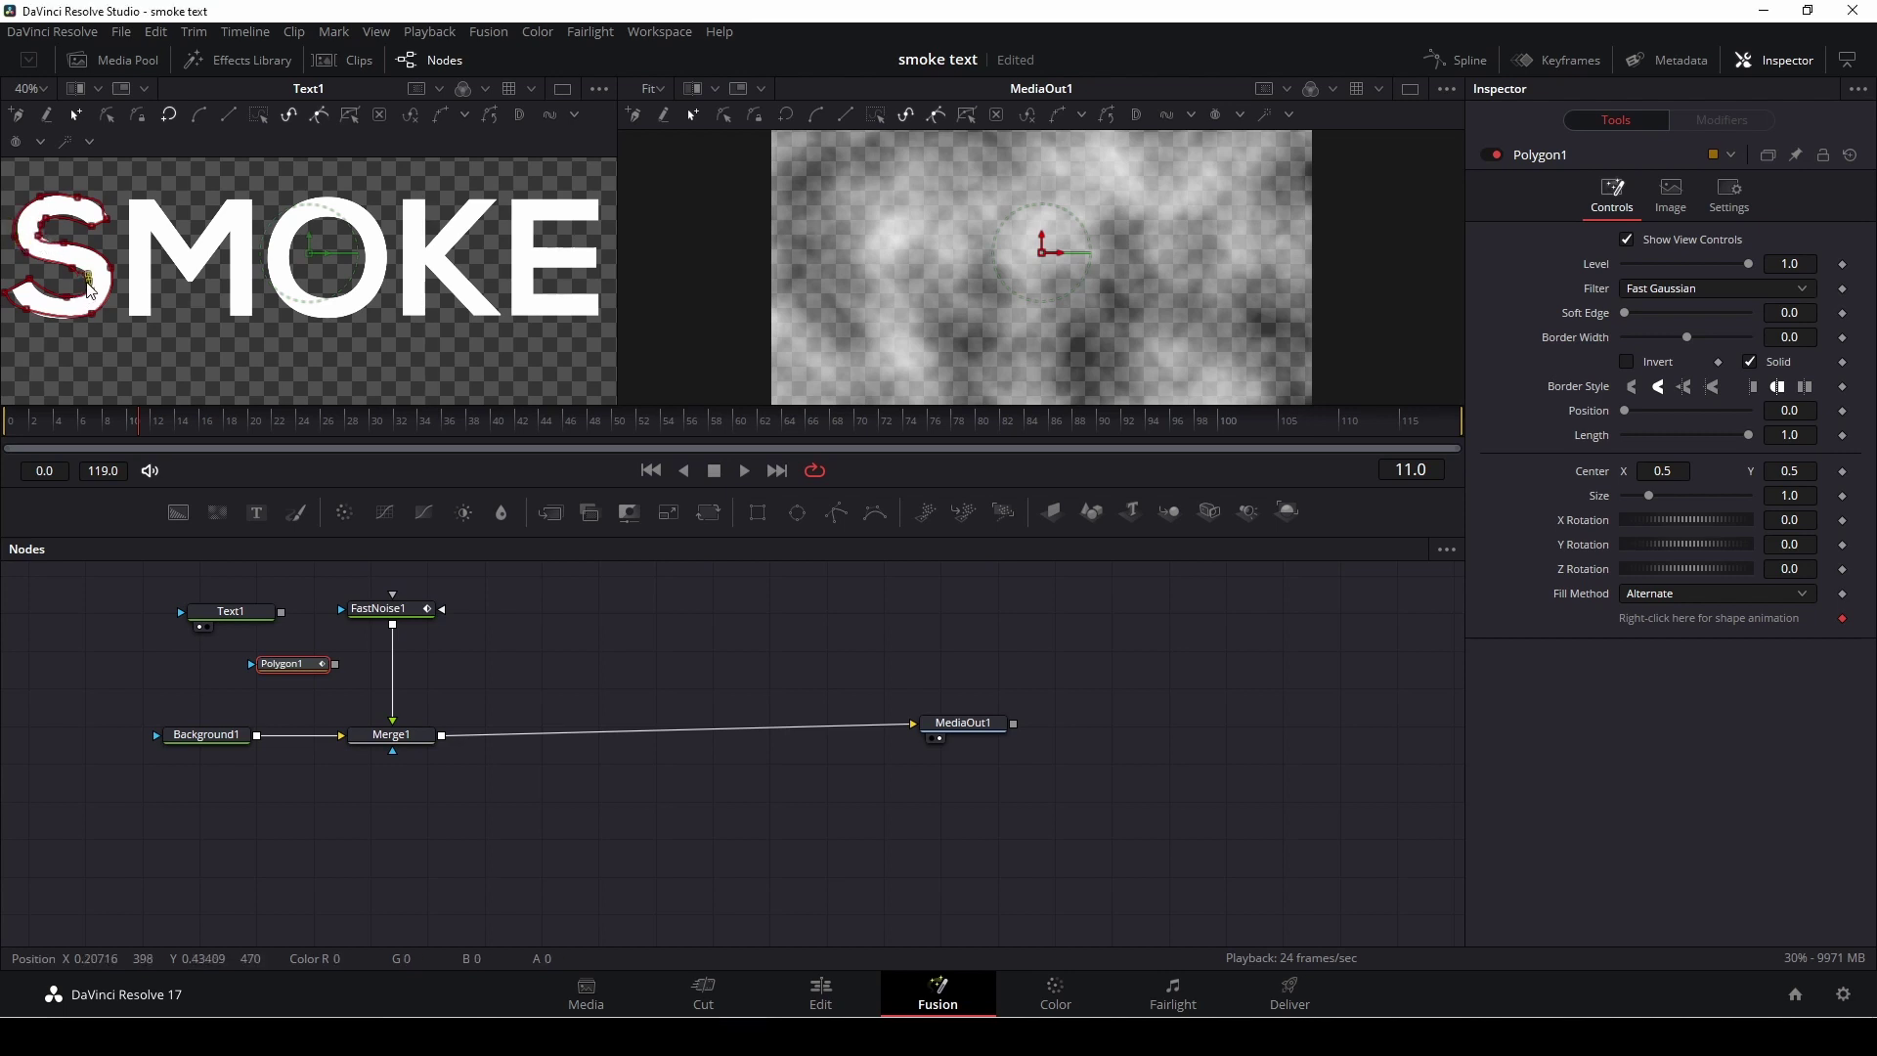
click(28, 314)
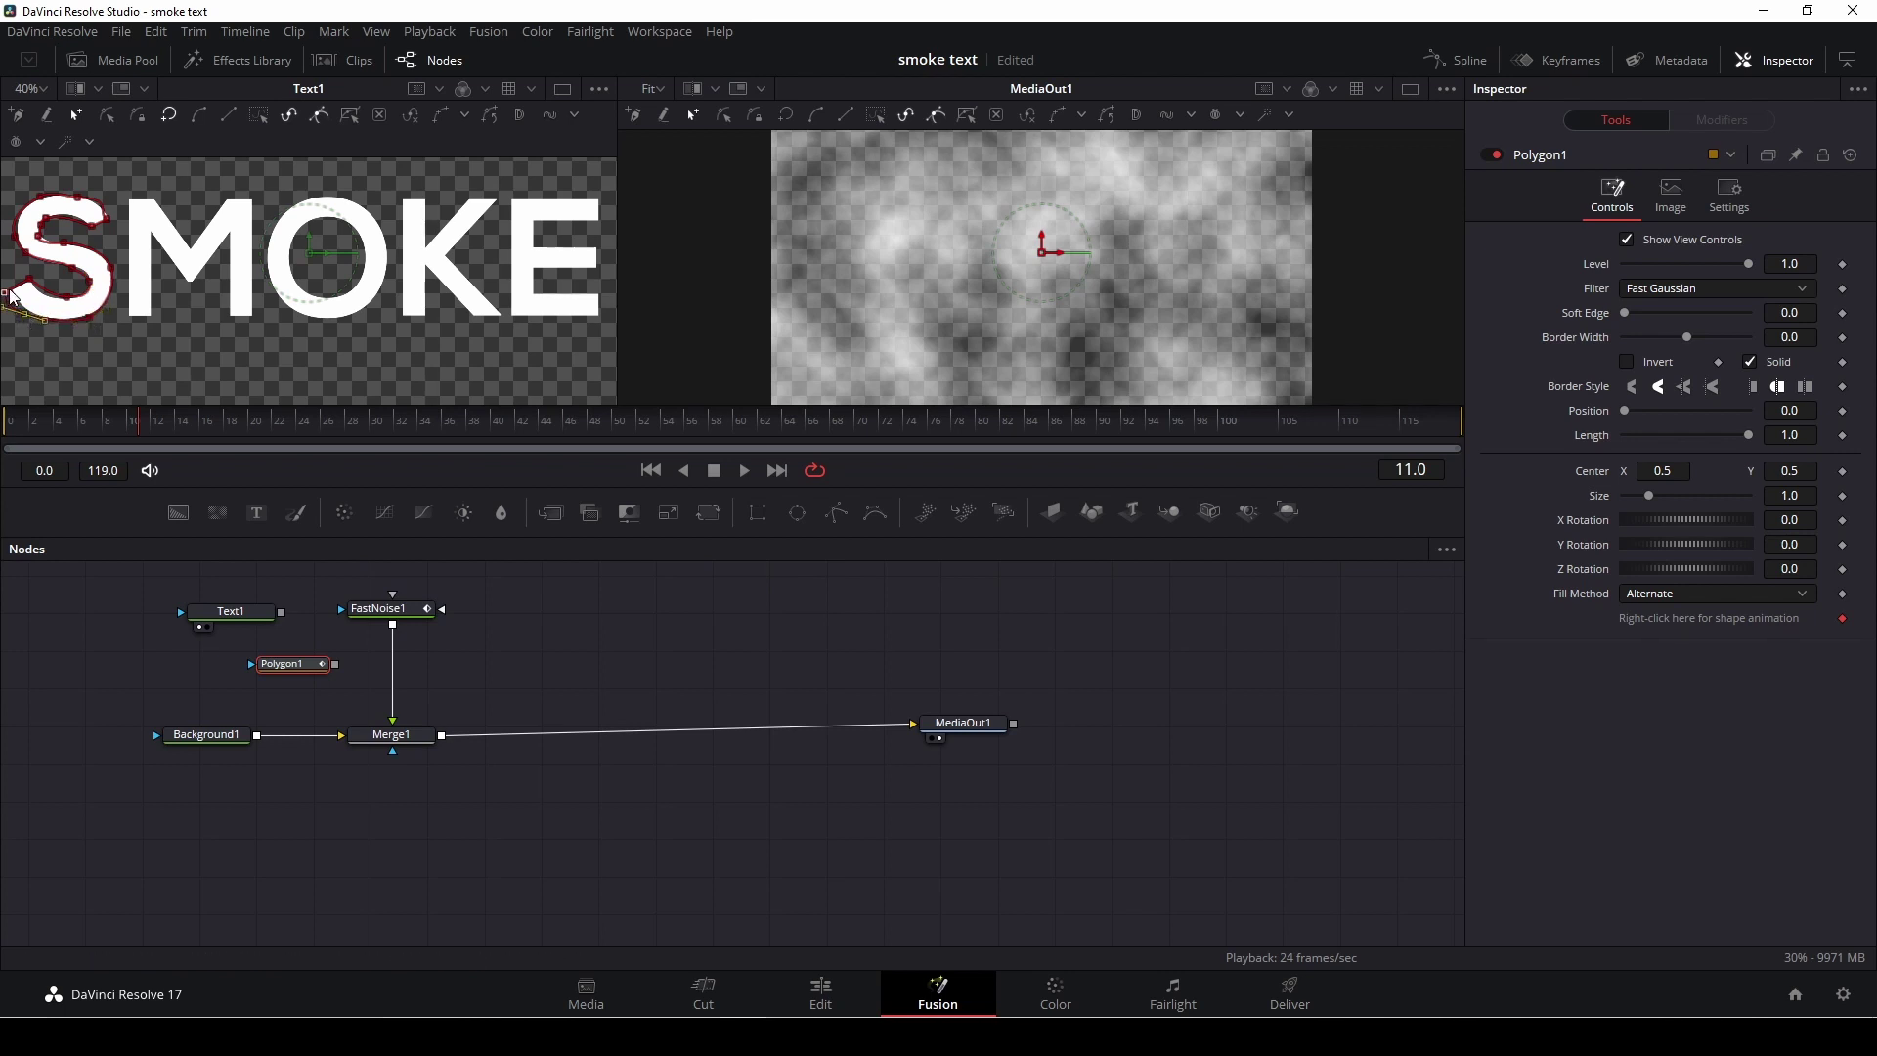
drag(16, 298, 22, 318)
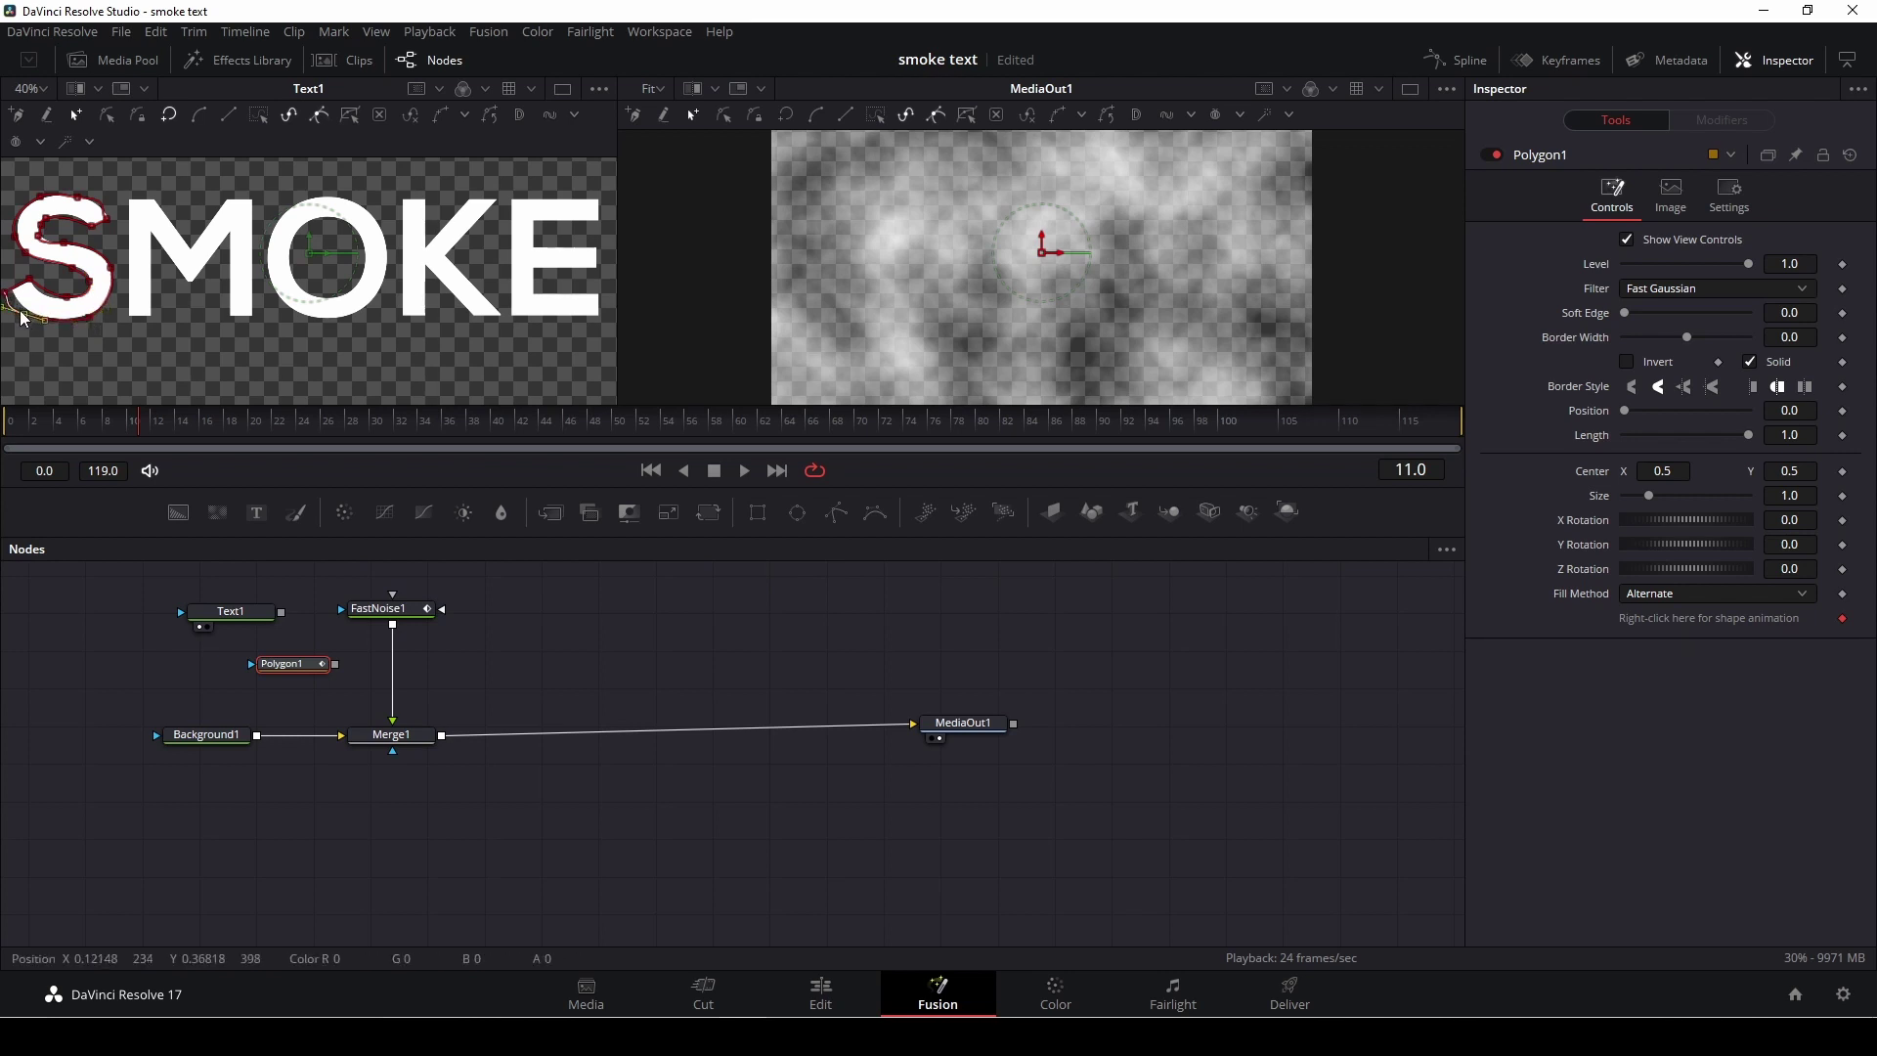
scroll(62, 305, down, 2)
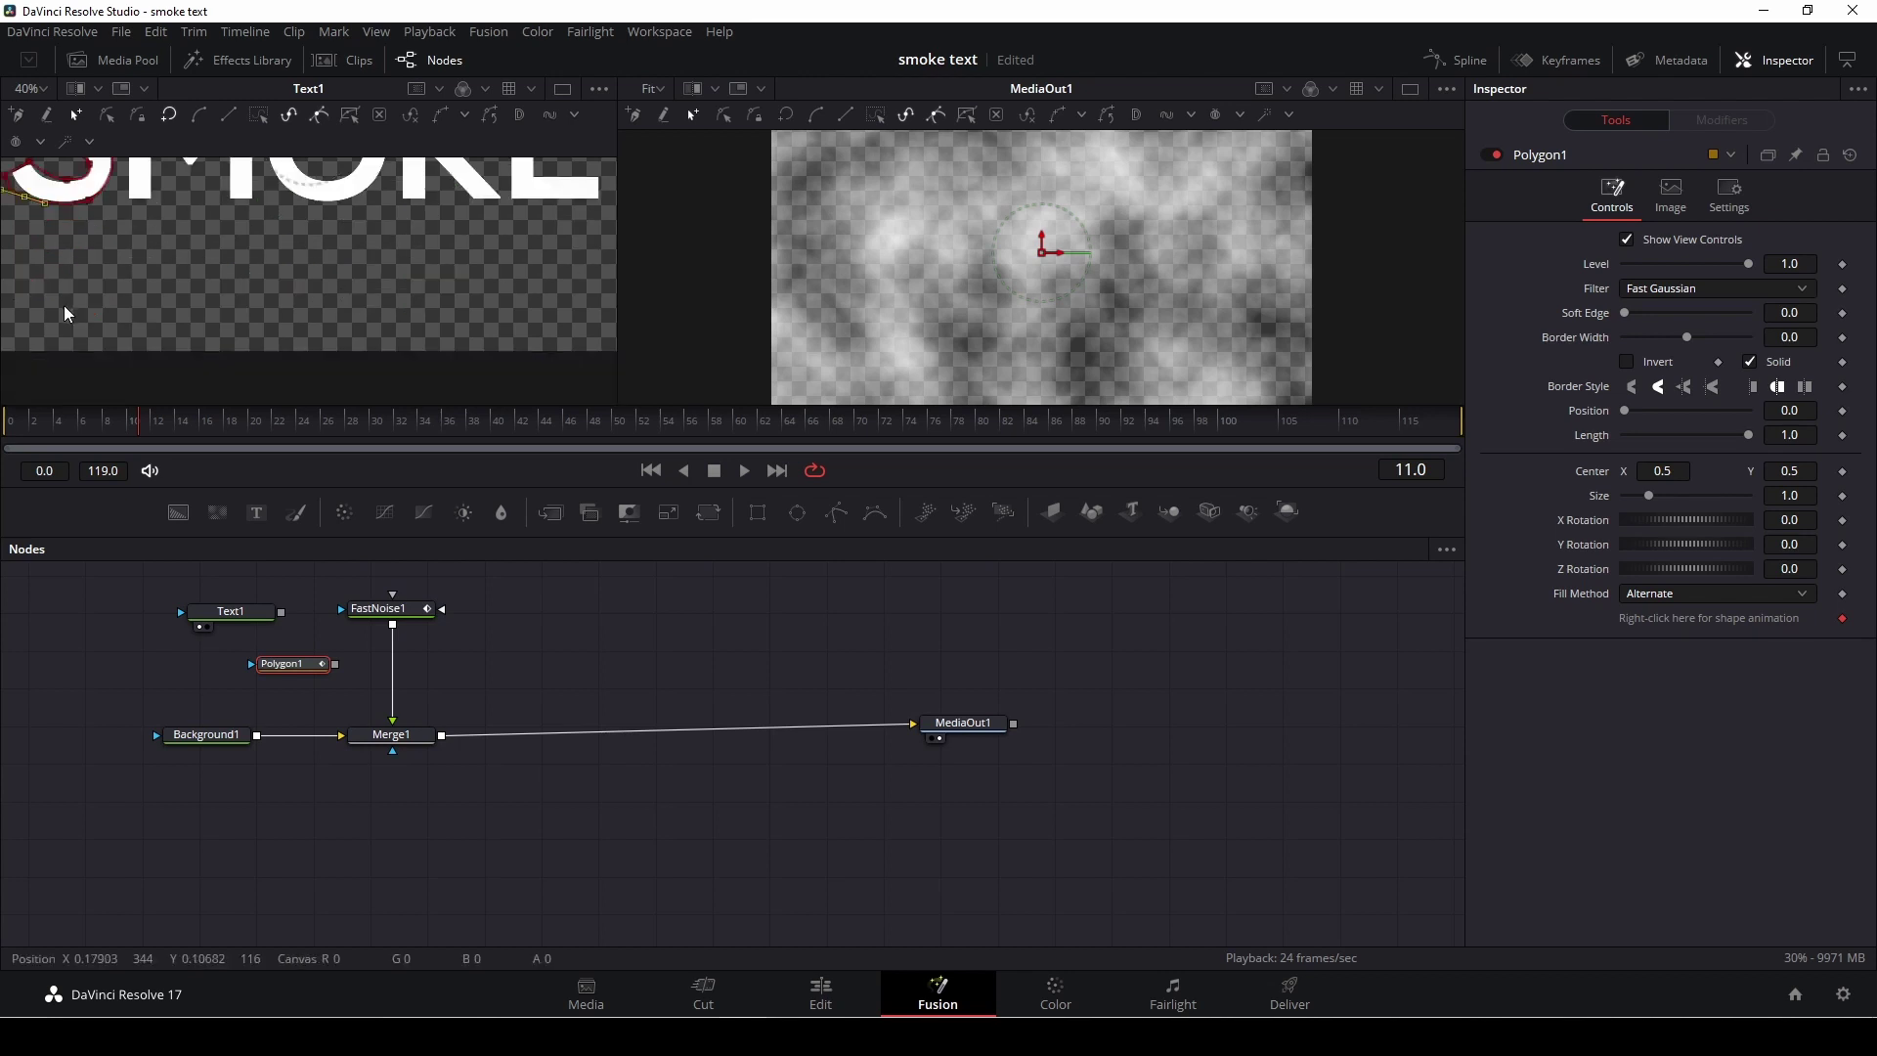
scroll(62, 305, up, 2)
drag(15, 311, 101, 316)
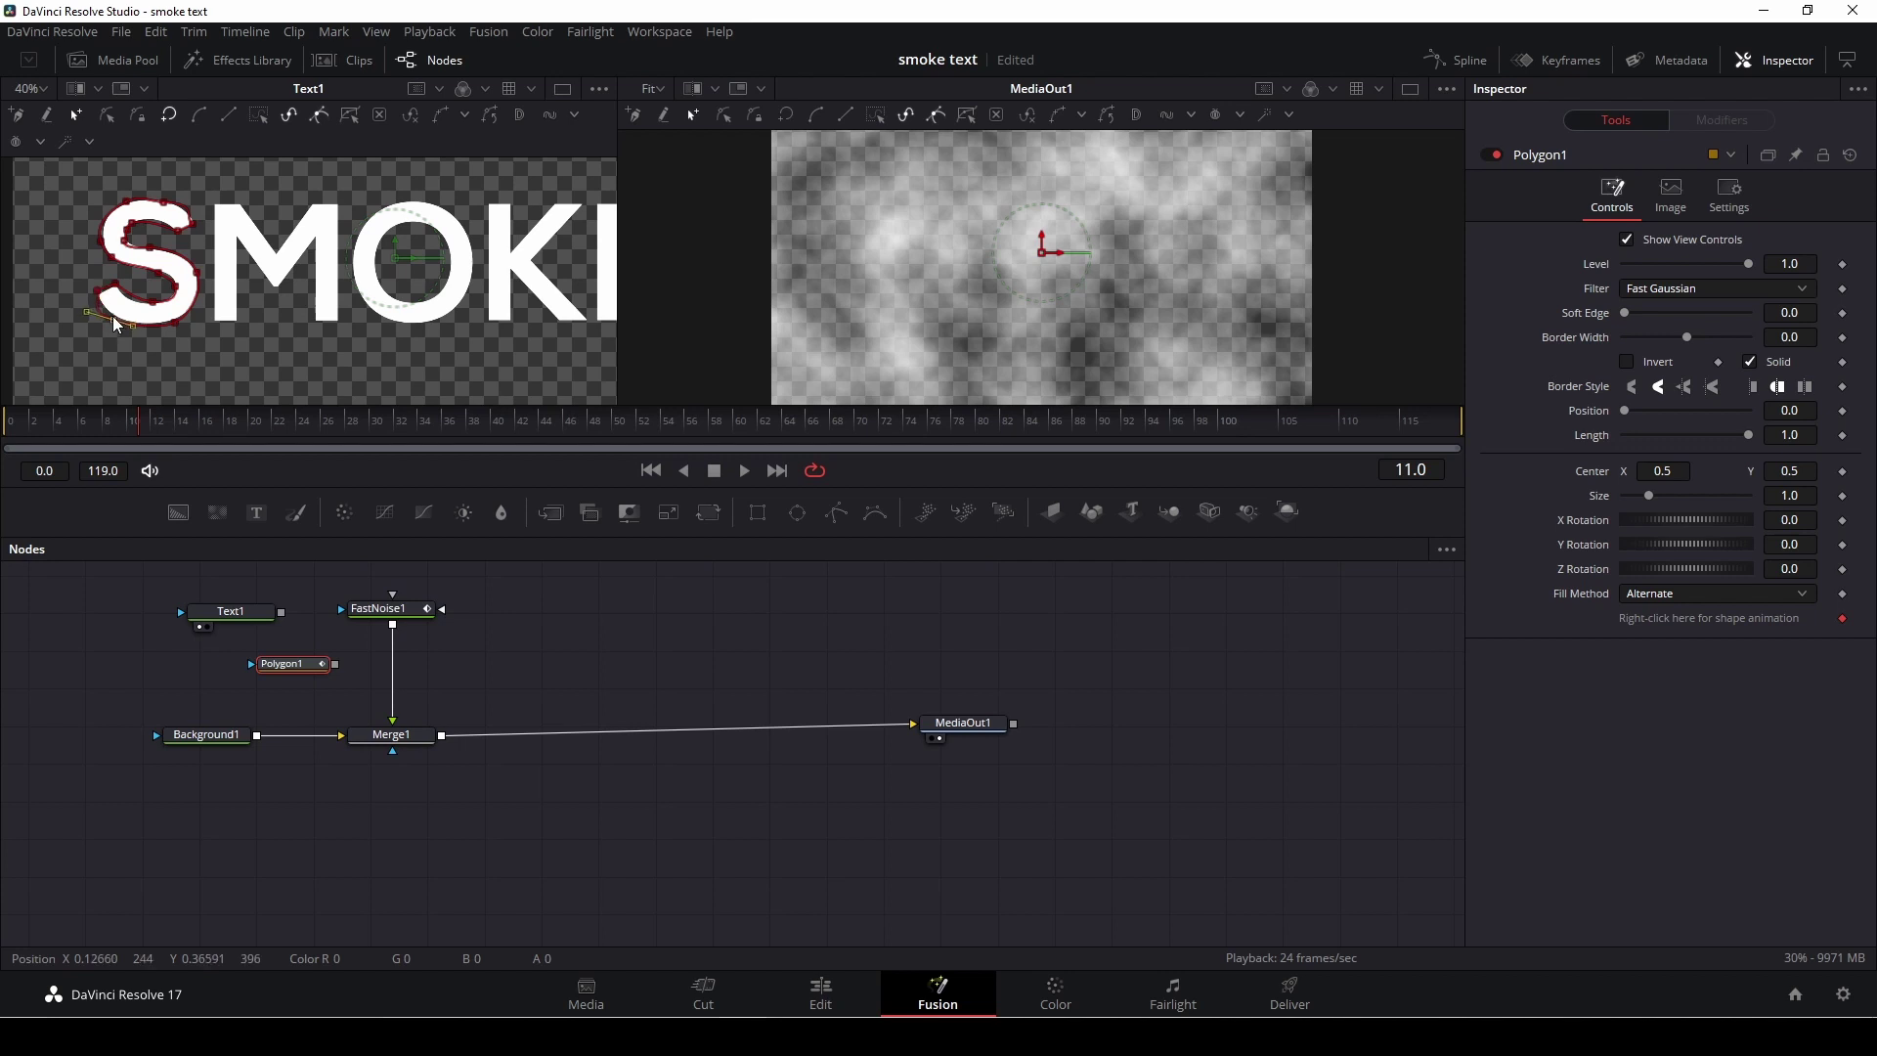
drag(115, 323, 106, 294)
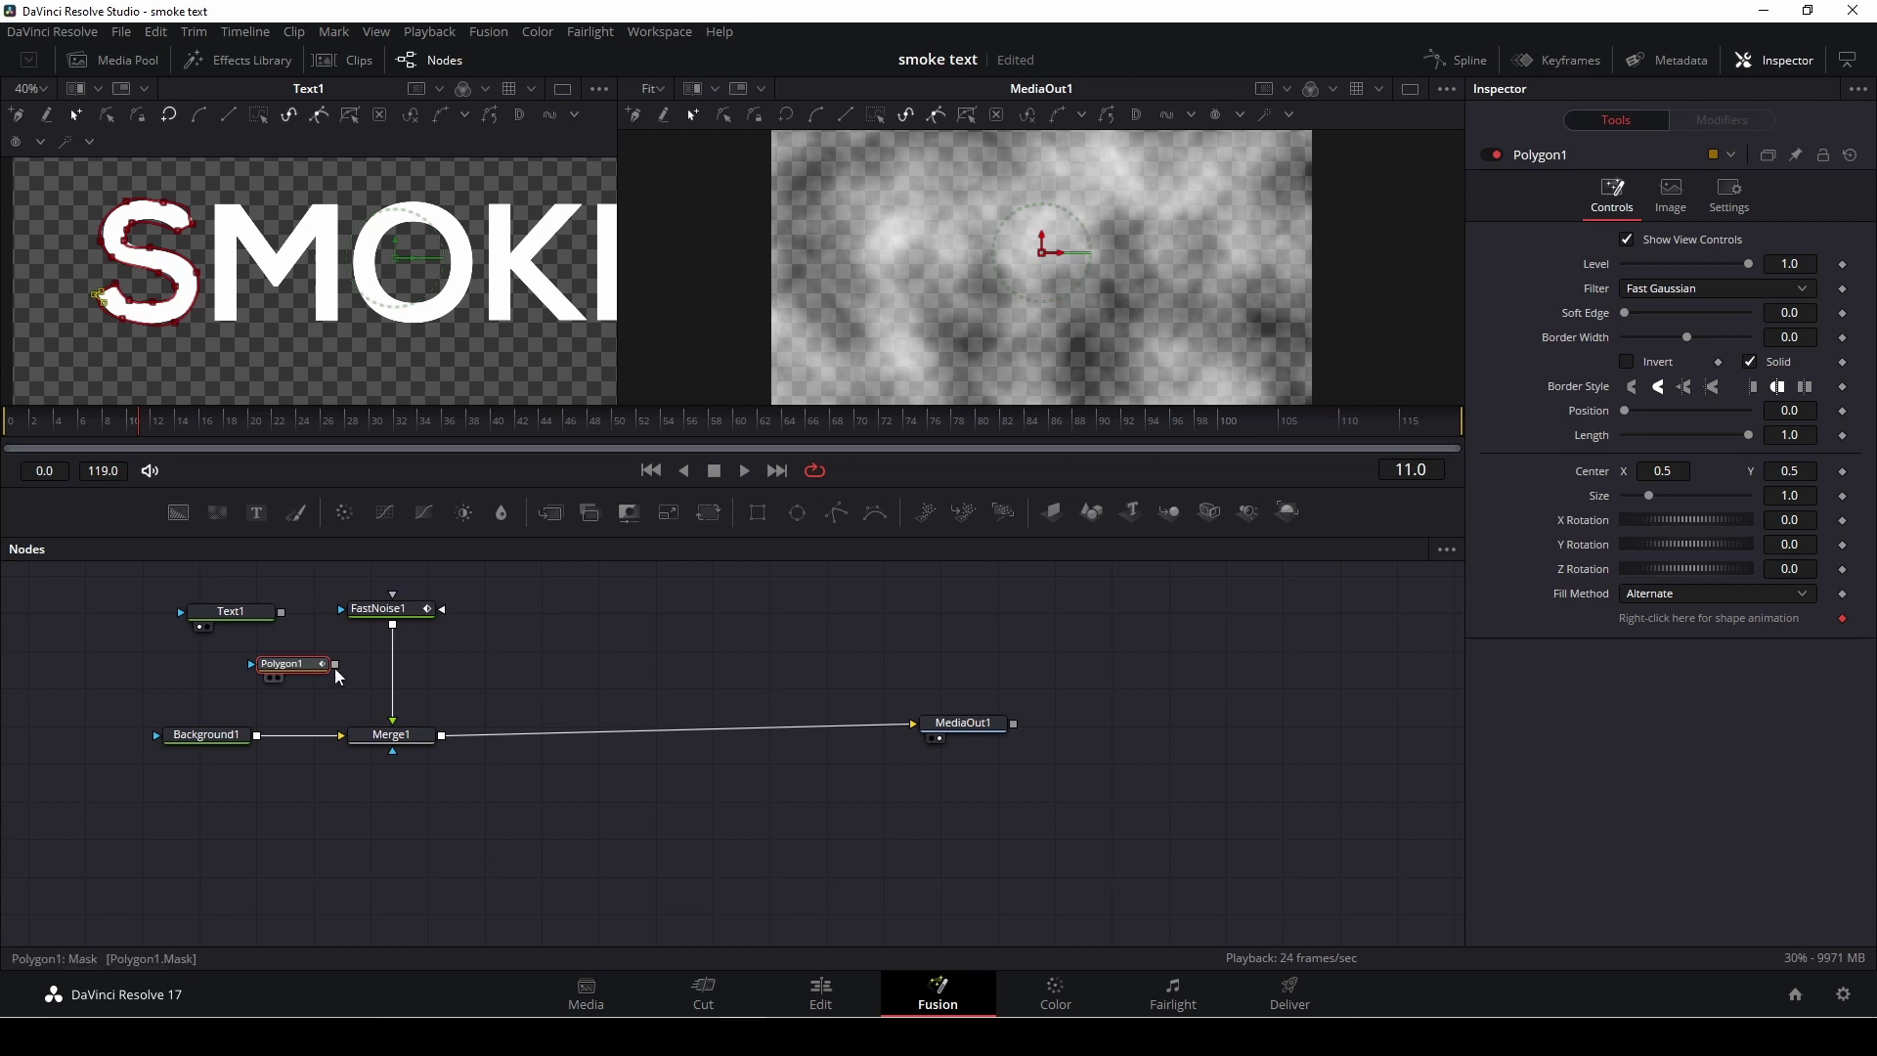
Connect Polygon1 as FastNoise1's mask with a Soft Edge of 0.0142, and play back the smoke S
drag(336, 664, 344, 613)
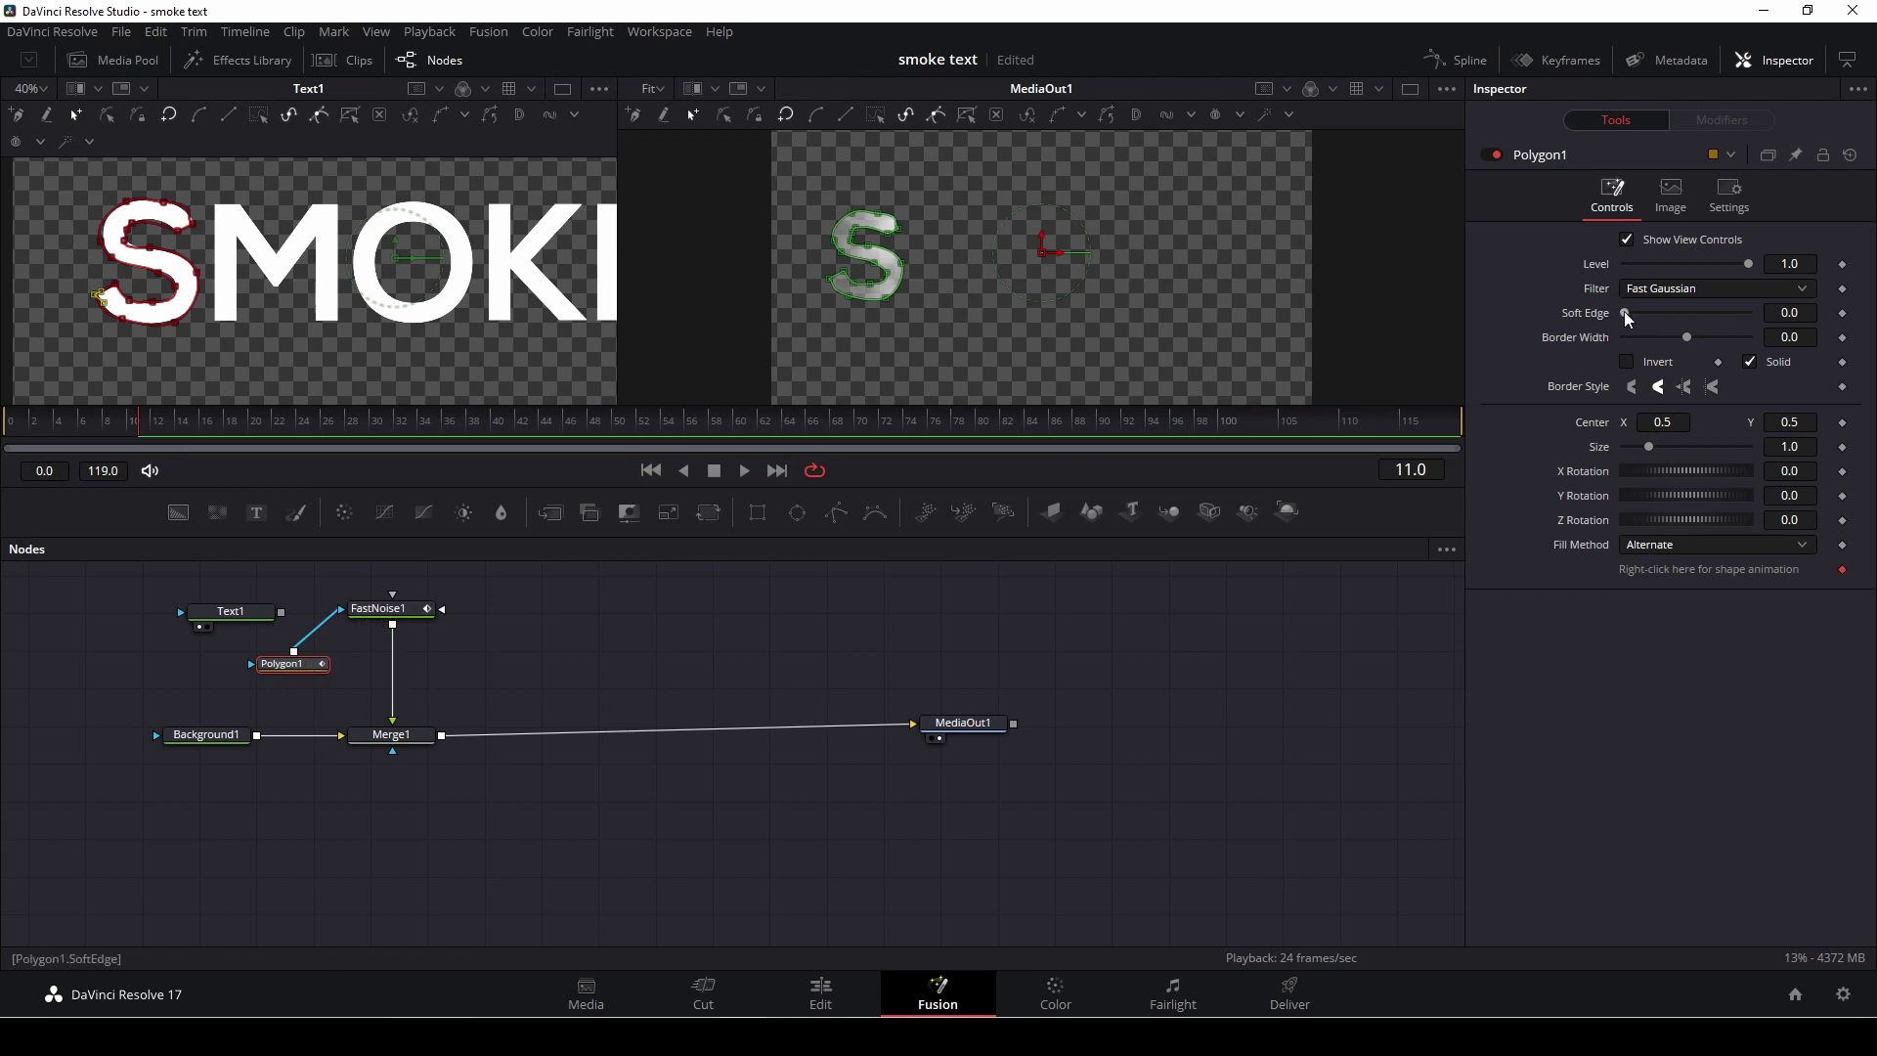
drag(1625, 312, 1634, 311)
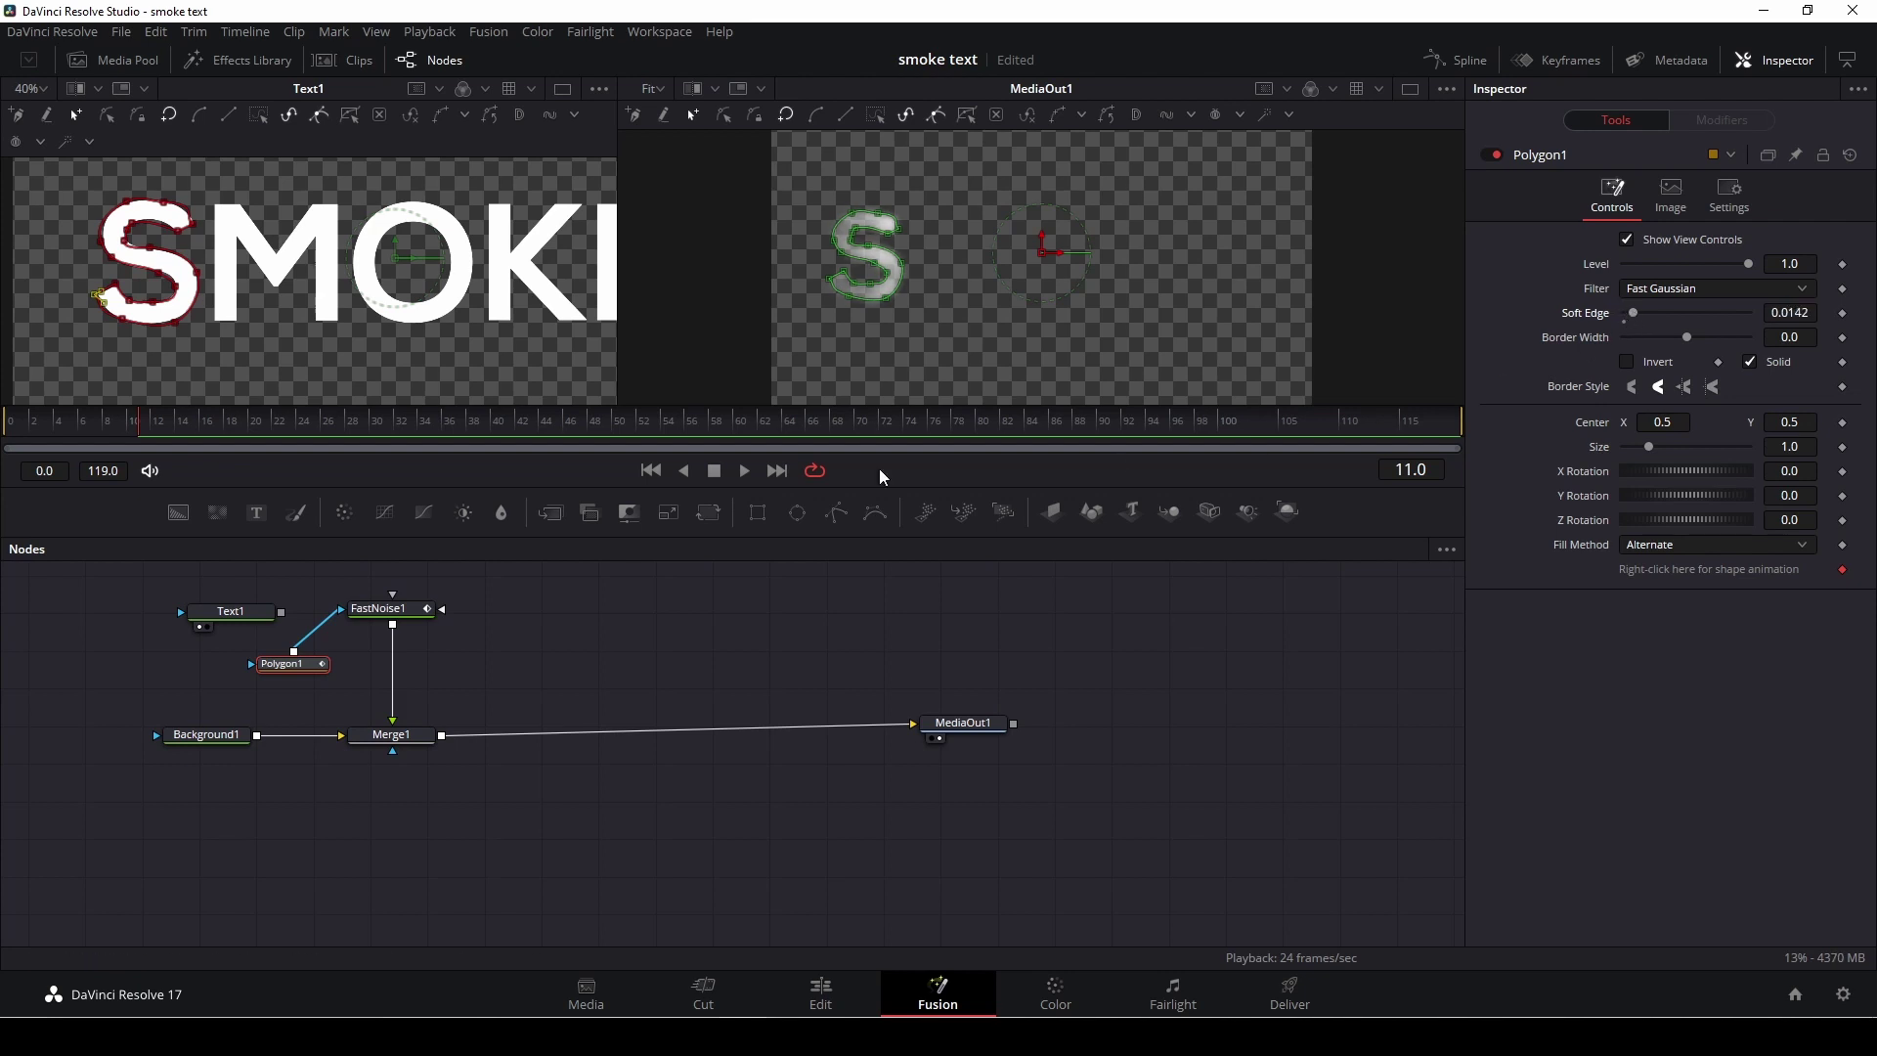
click(403, 614)
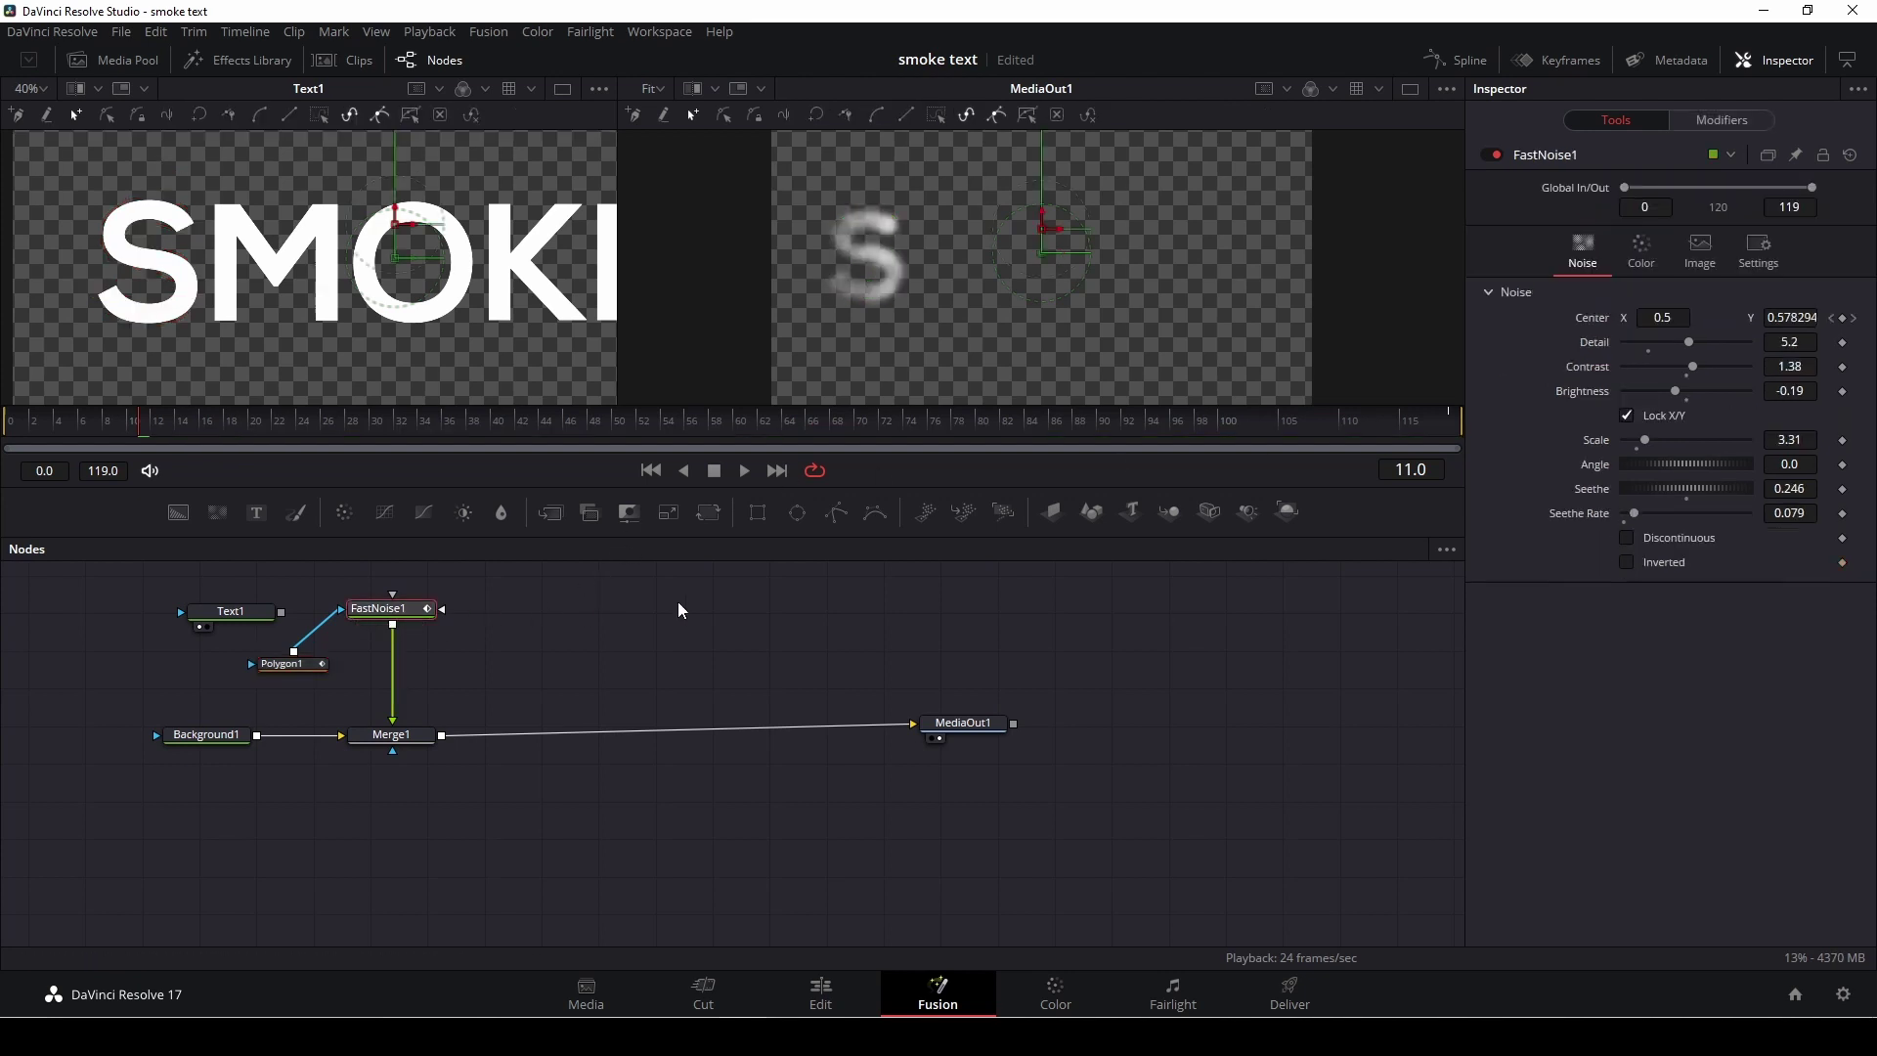
key(space)
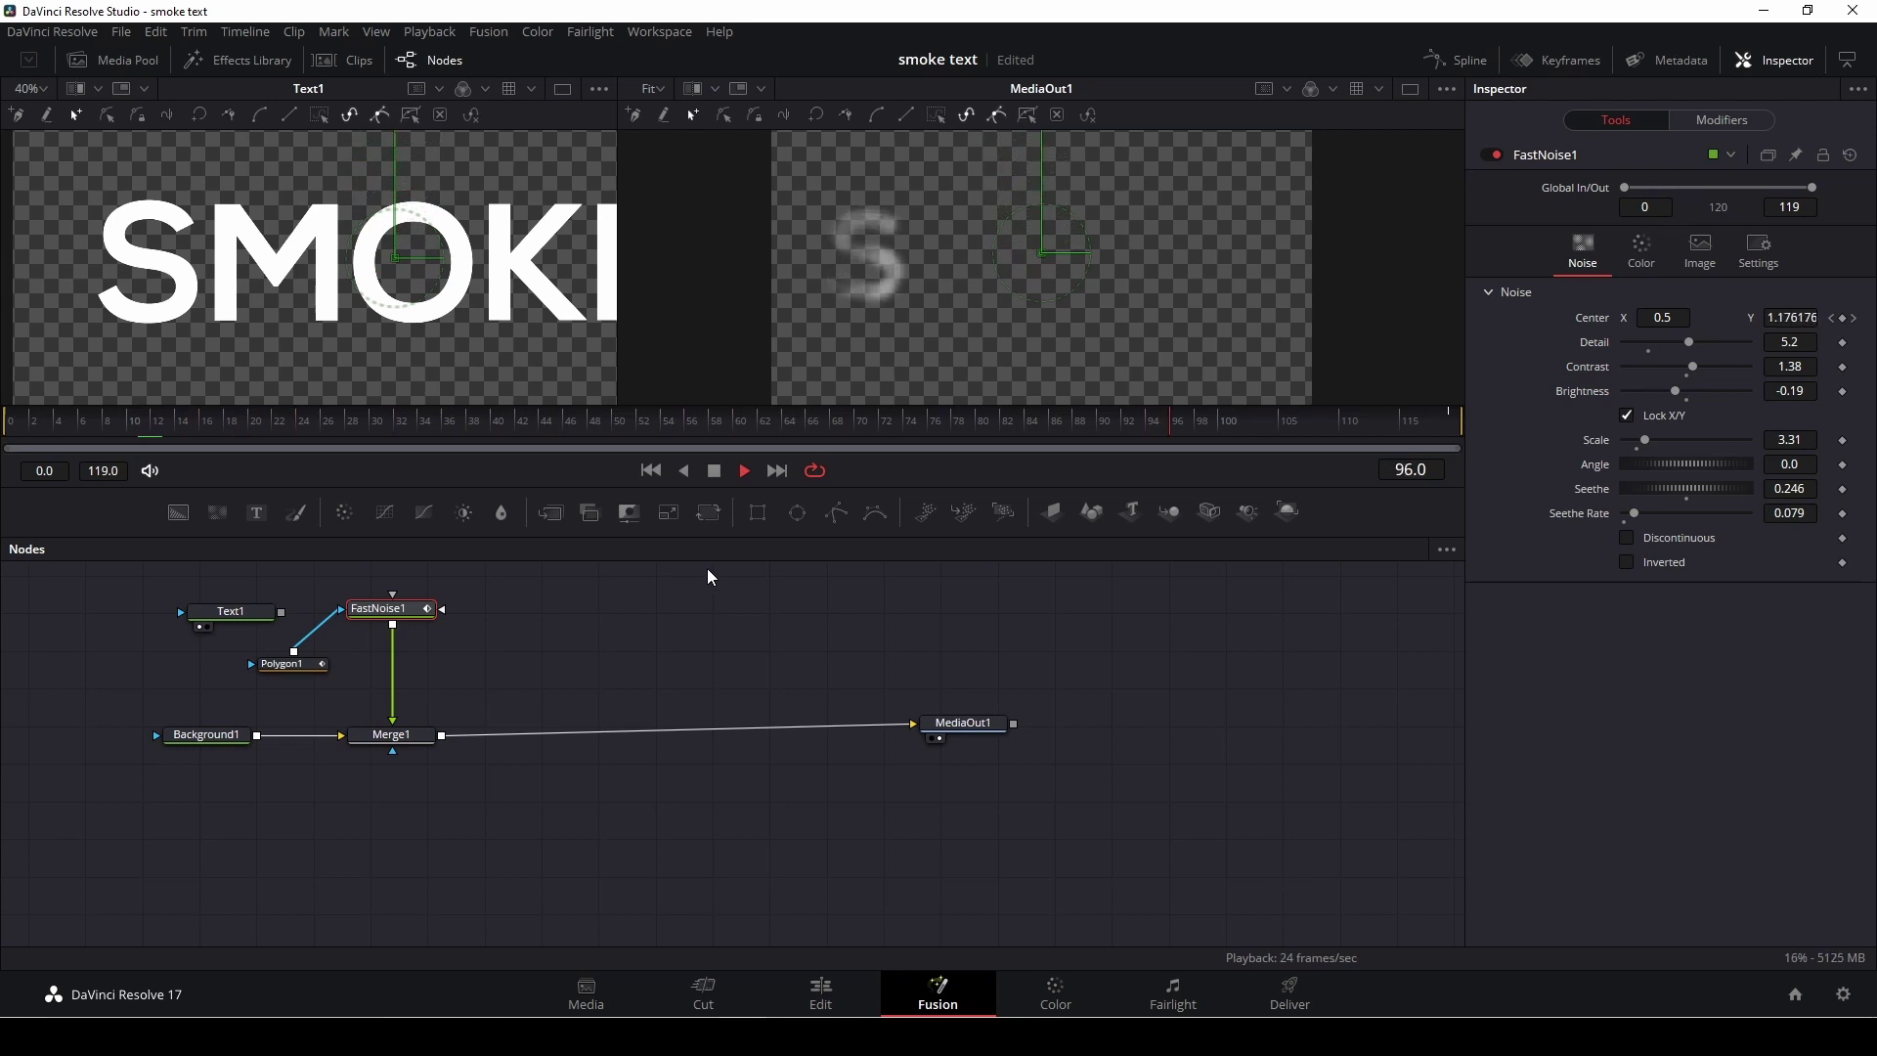
key(space)
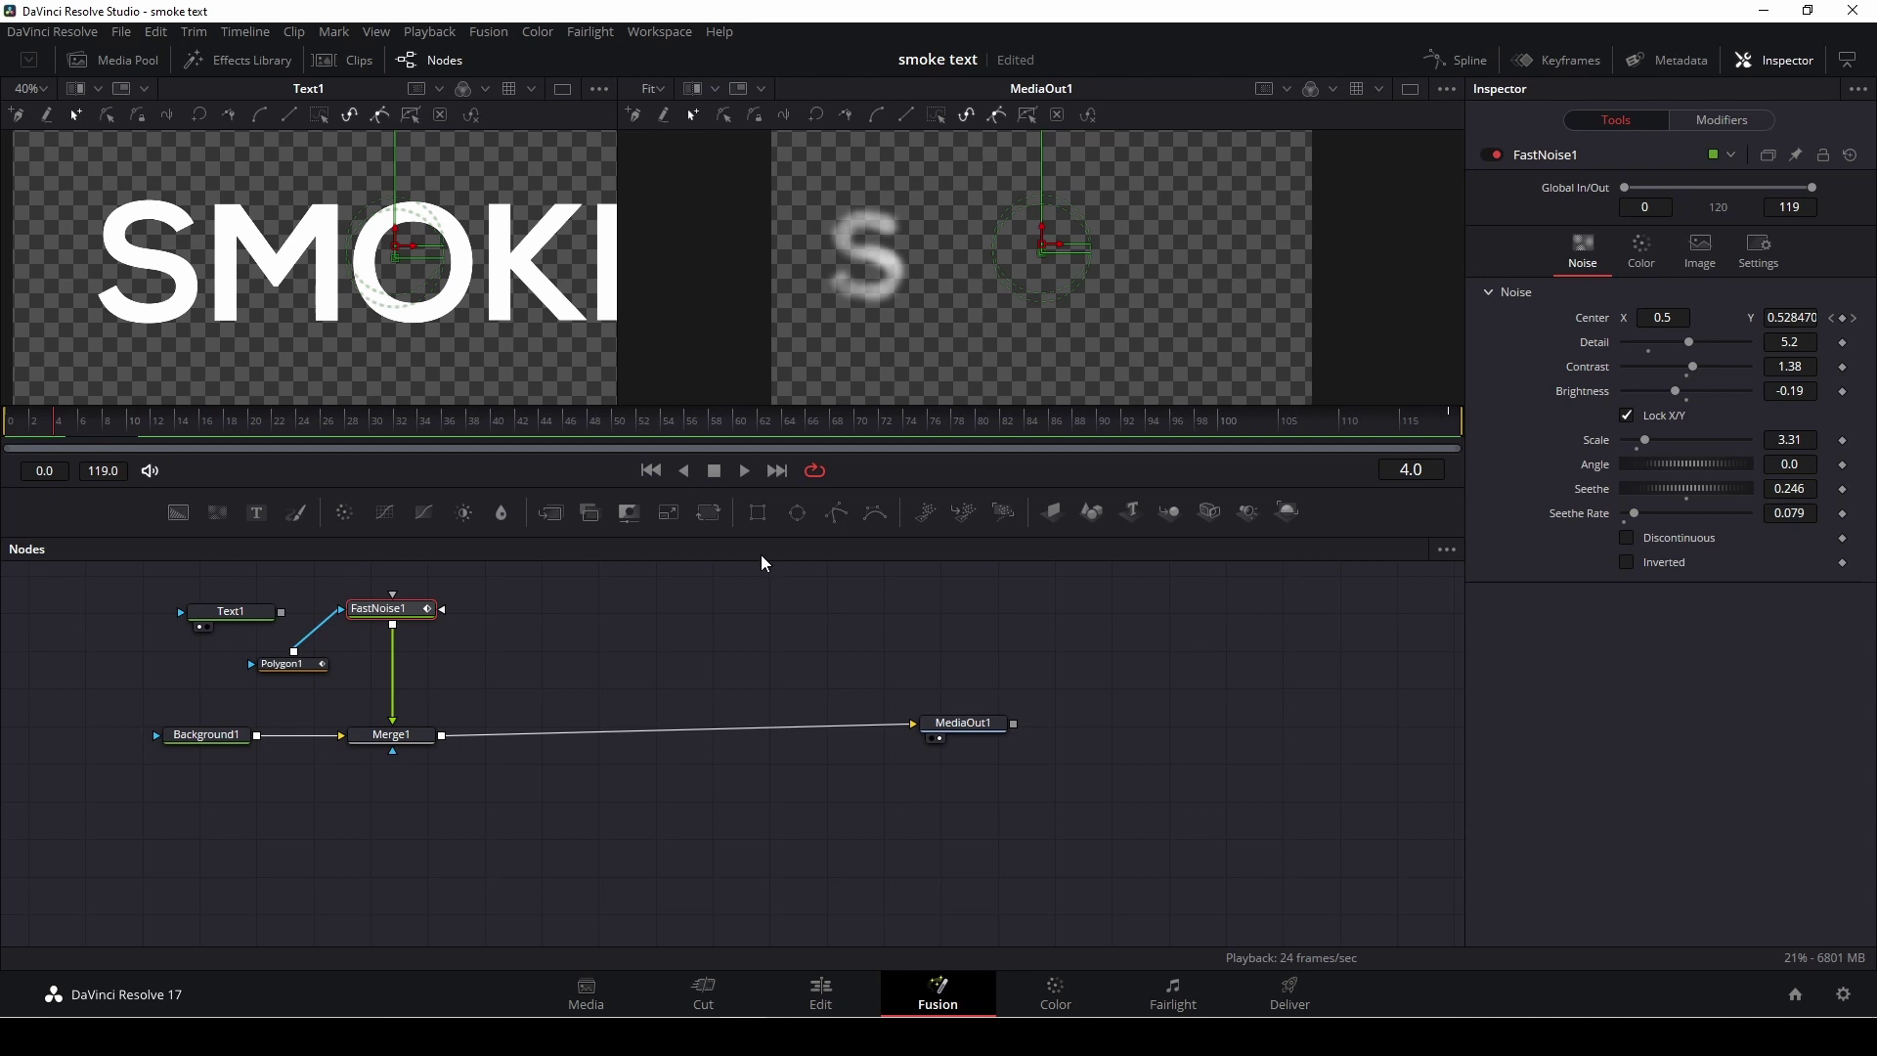
Move MediaOut1 farther along, duplicate Polygon1, FastNoise1 and Merge1, and insert the copied merge between Merge1 and MediaOut1
drag(968, 723, 1225, 735)
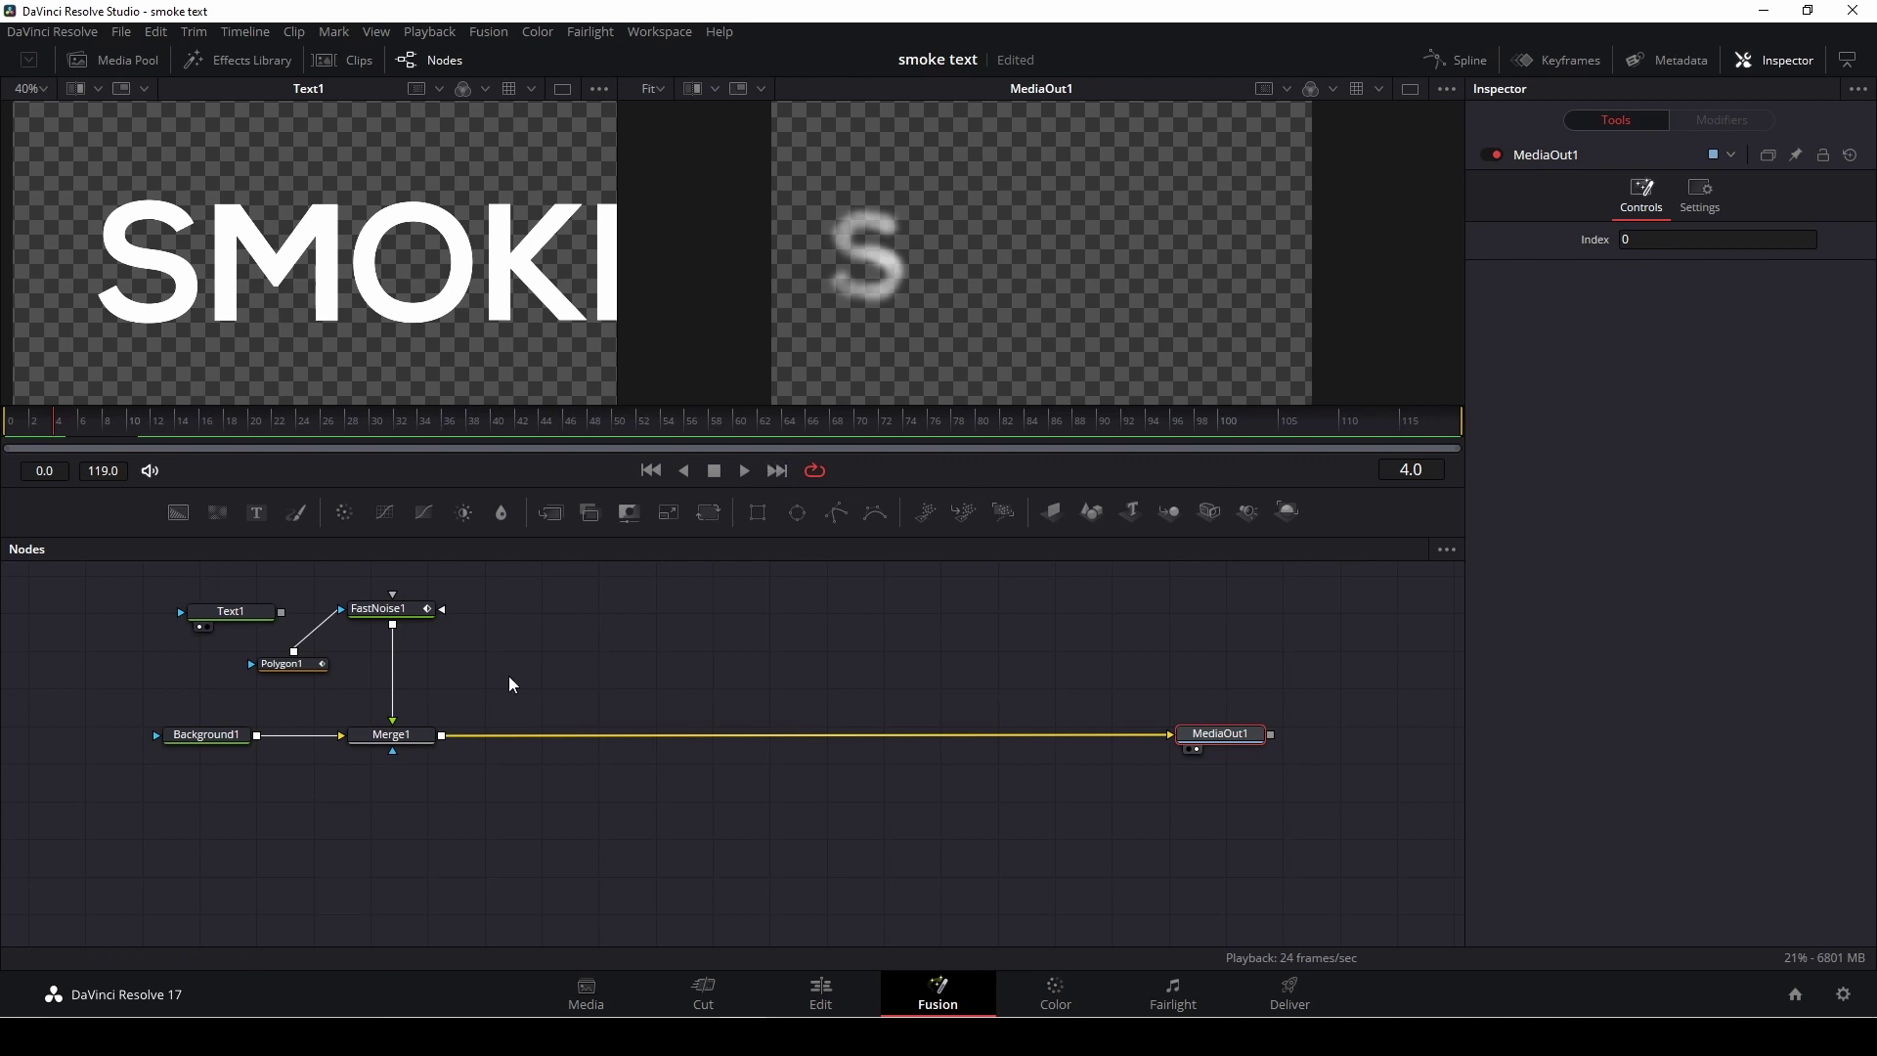
drag(531, 583, 302, 771)
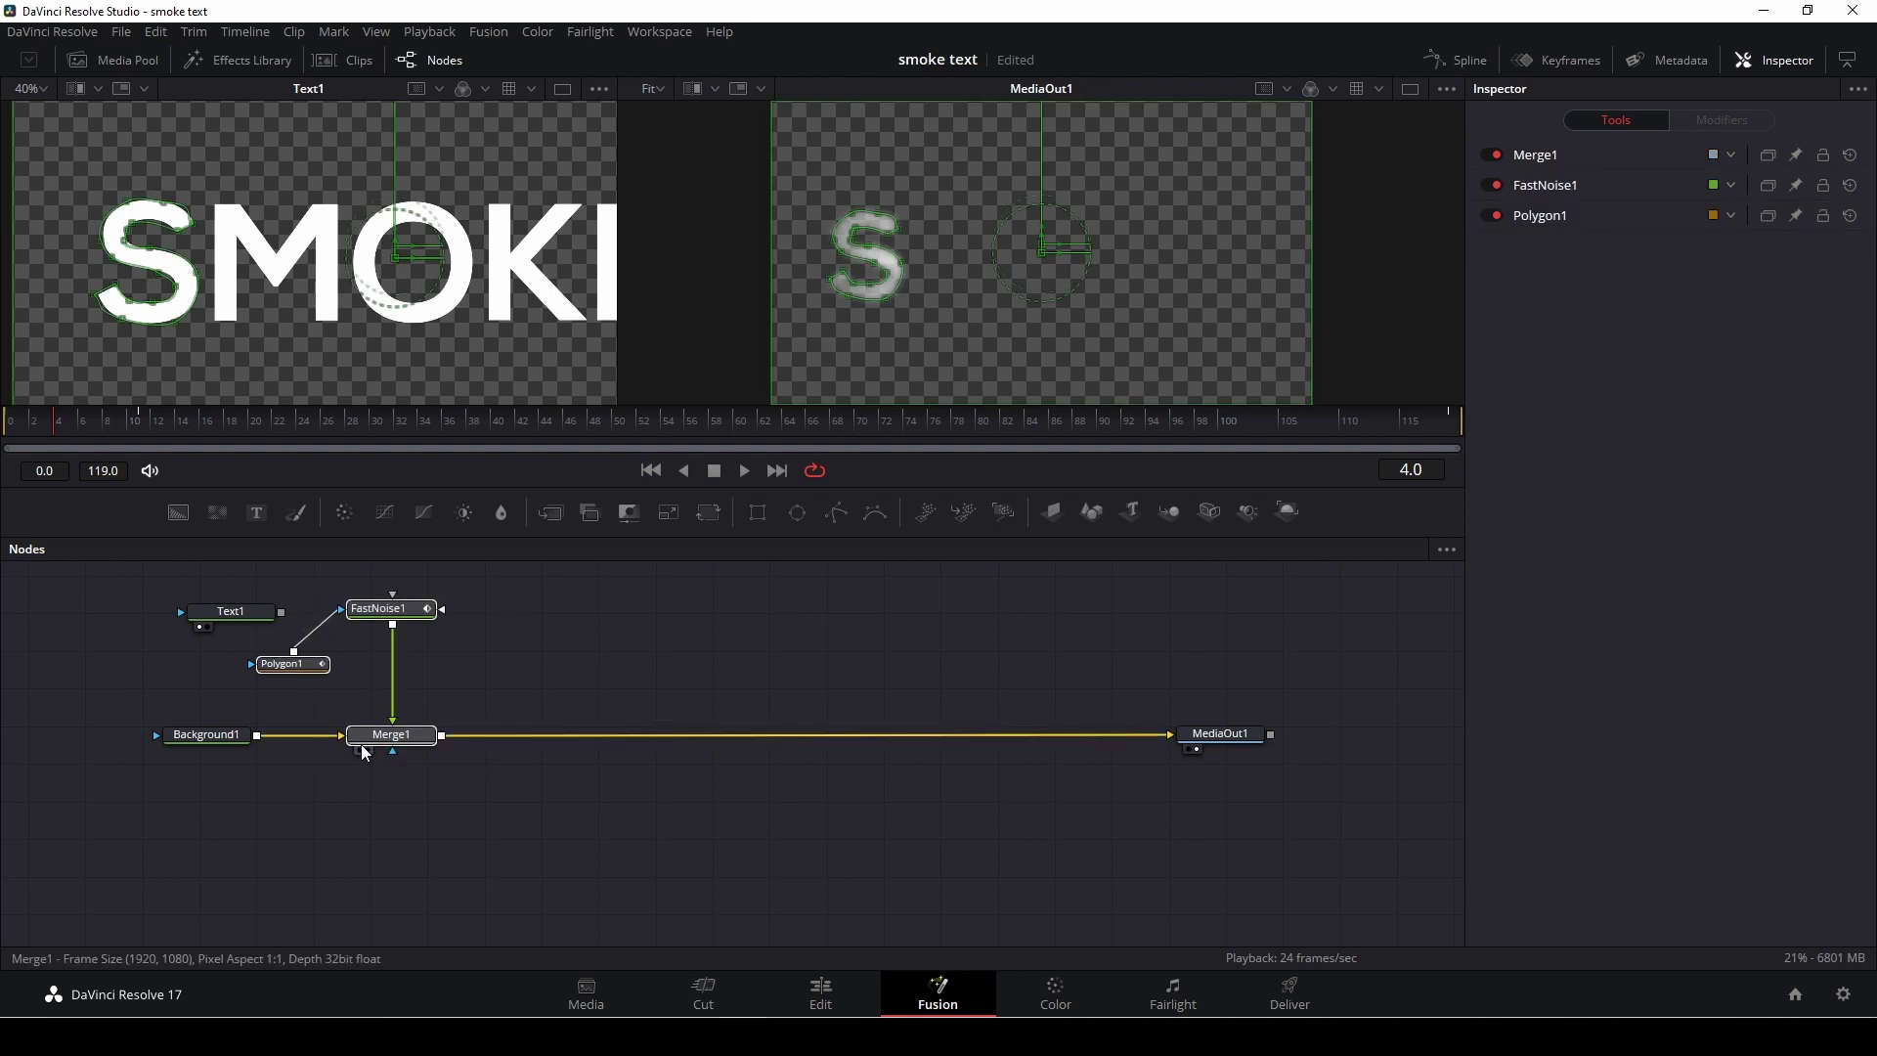
click(596, 647)
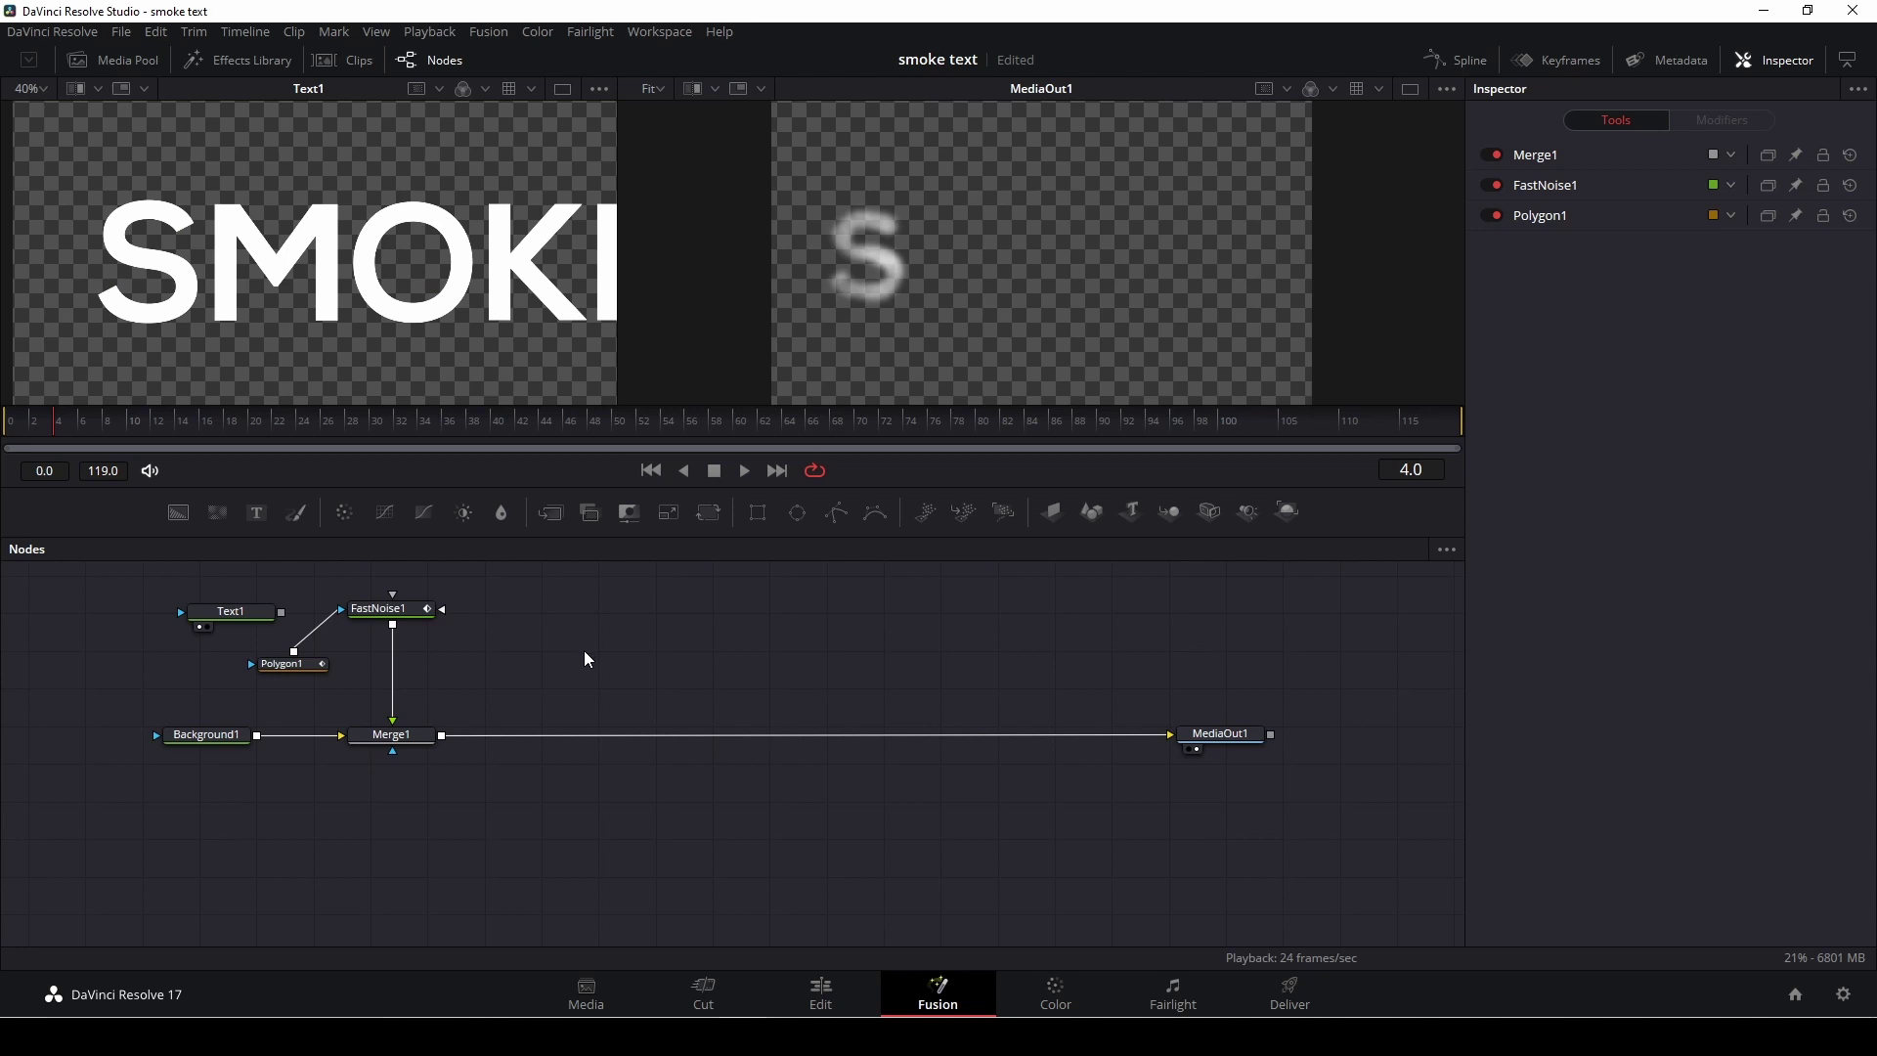
key(ctrl+v)
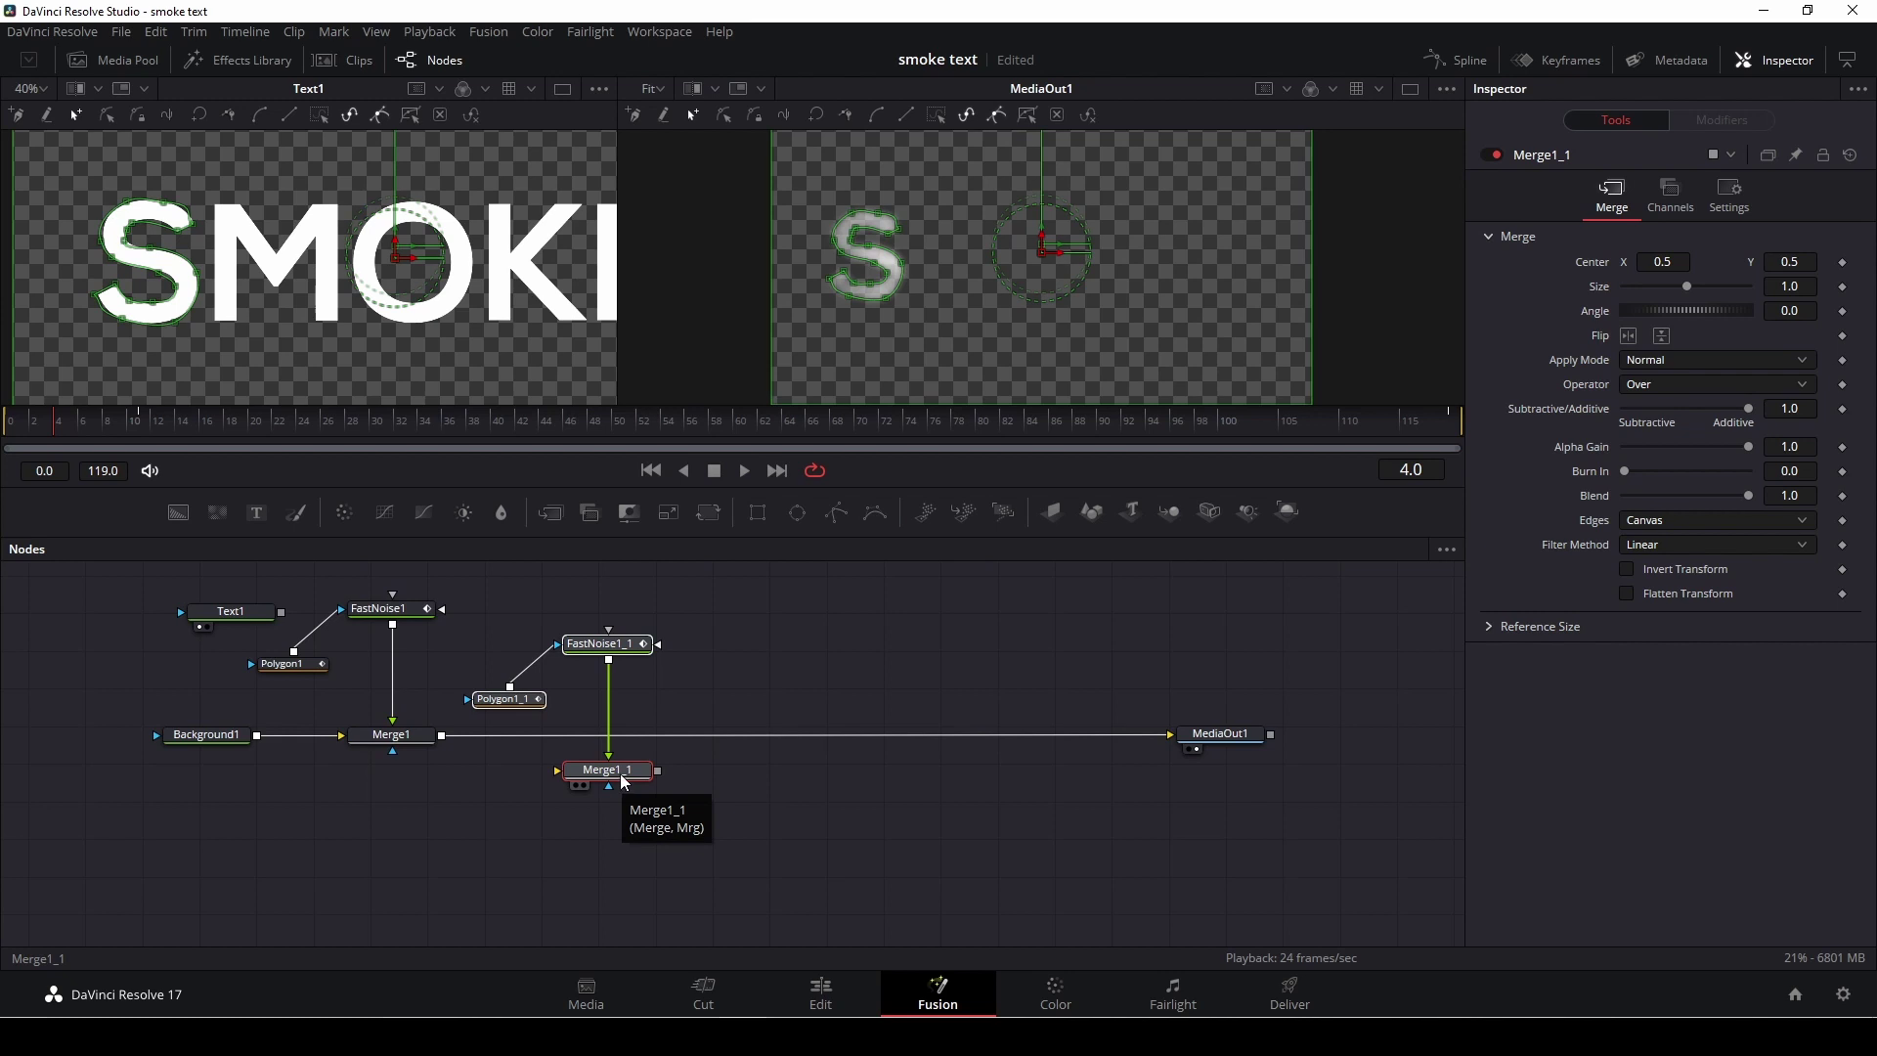
drag(623, 785, 623, 745)
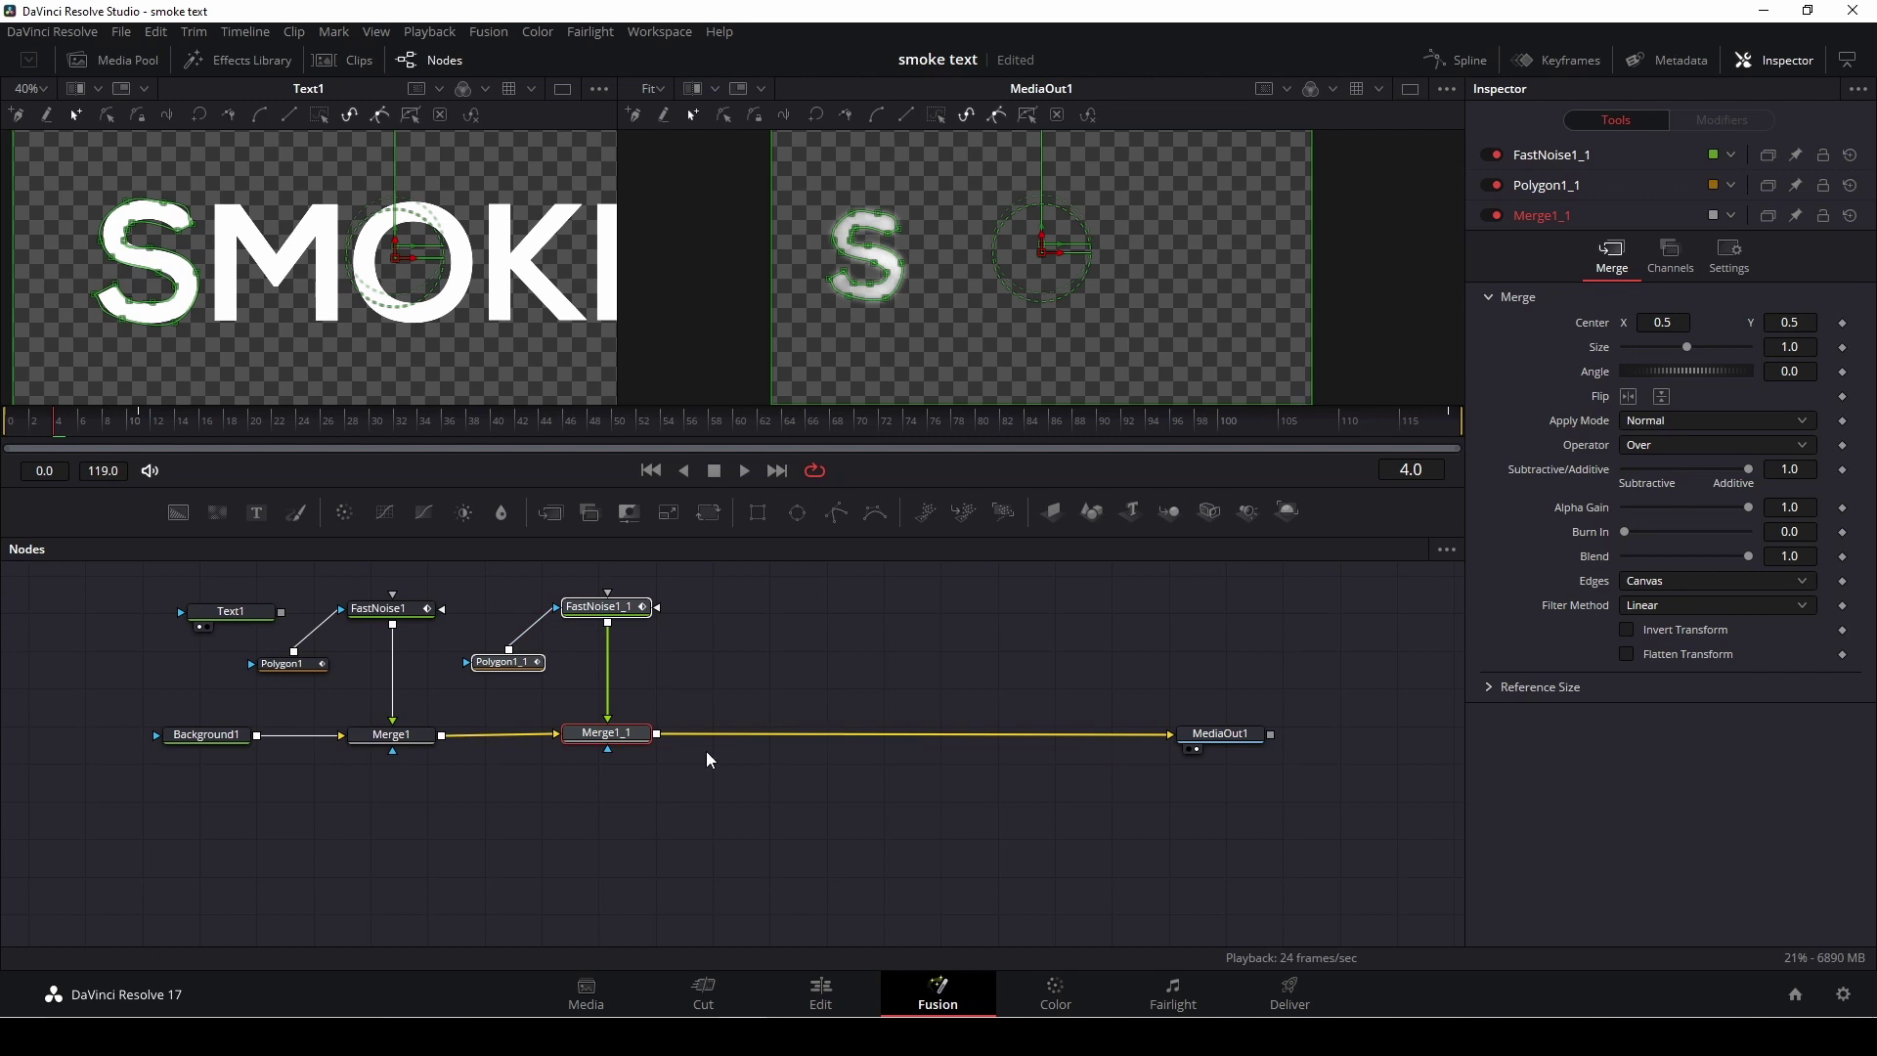
Select only Polygon1_1 and reset it to clear the copied S outline
click(523, 674)
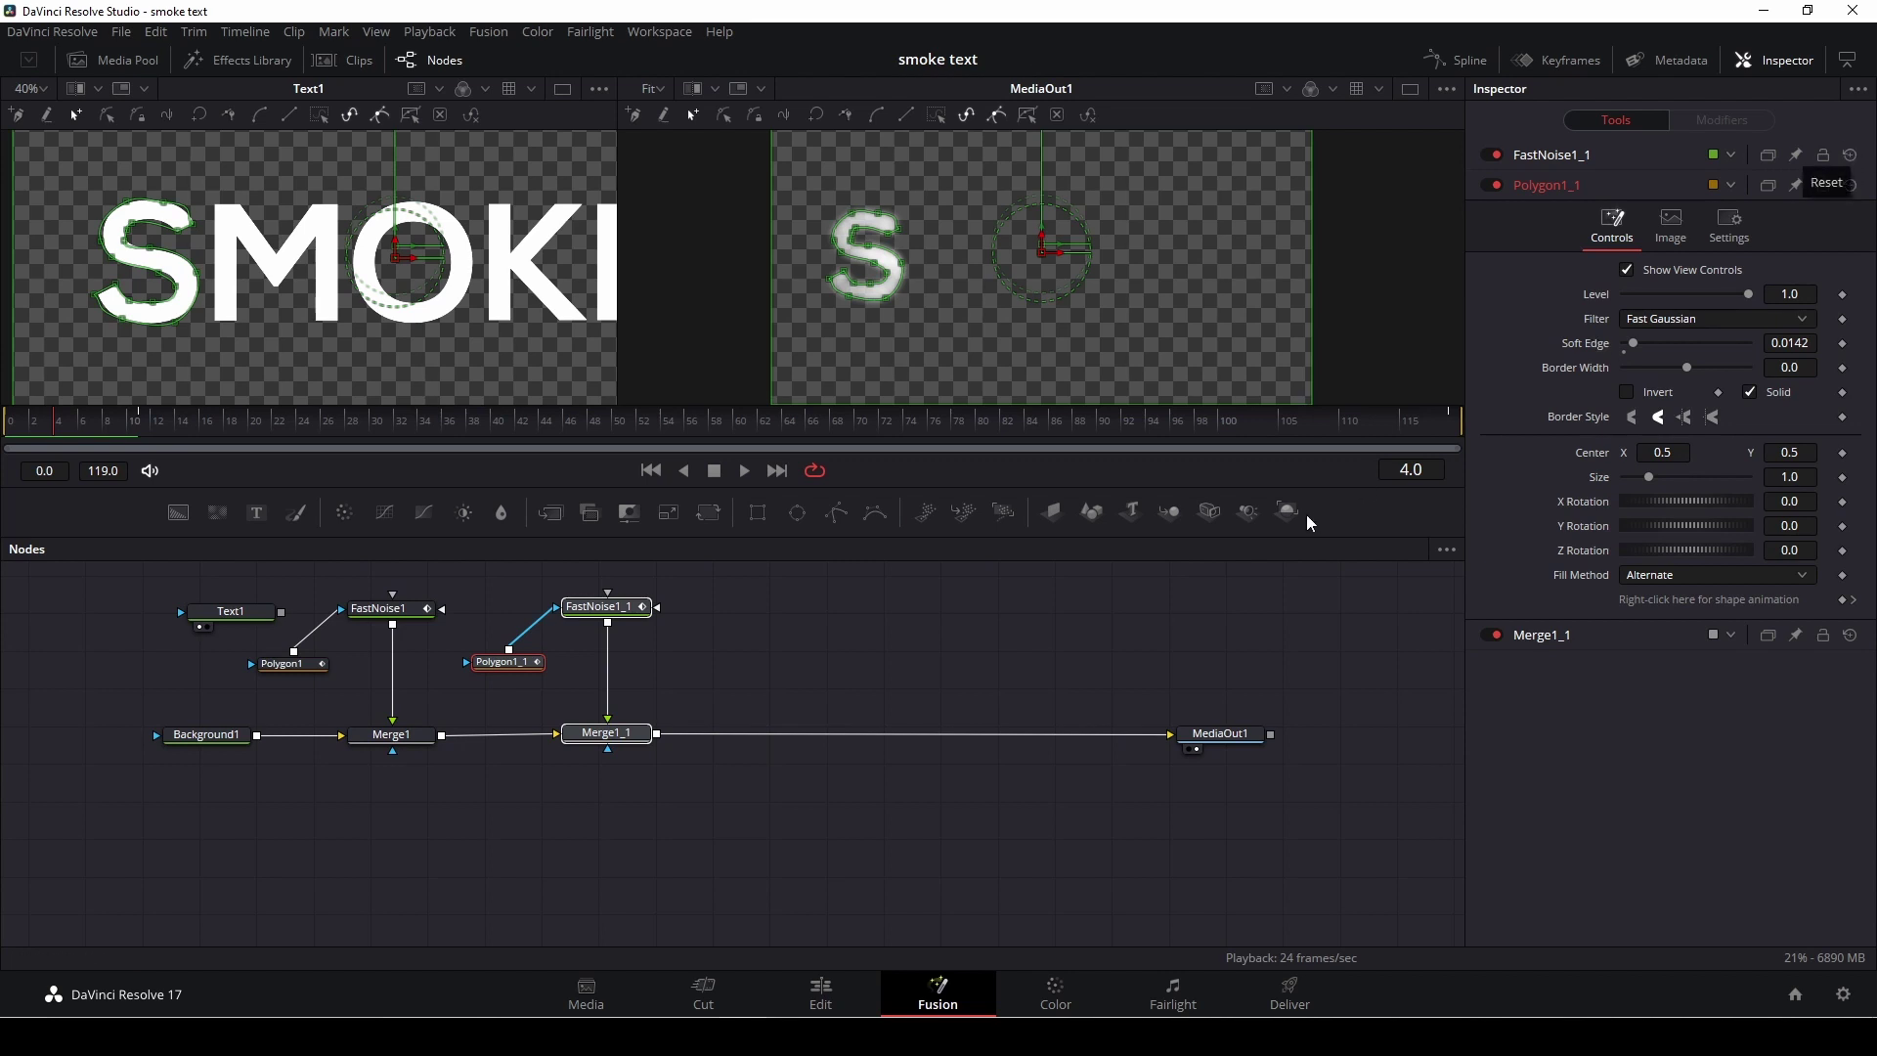
click(1025, 601)
click(528, 662)
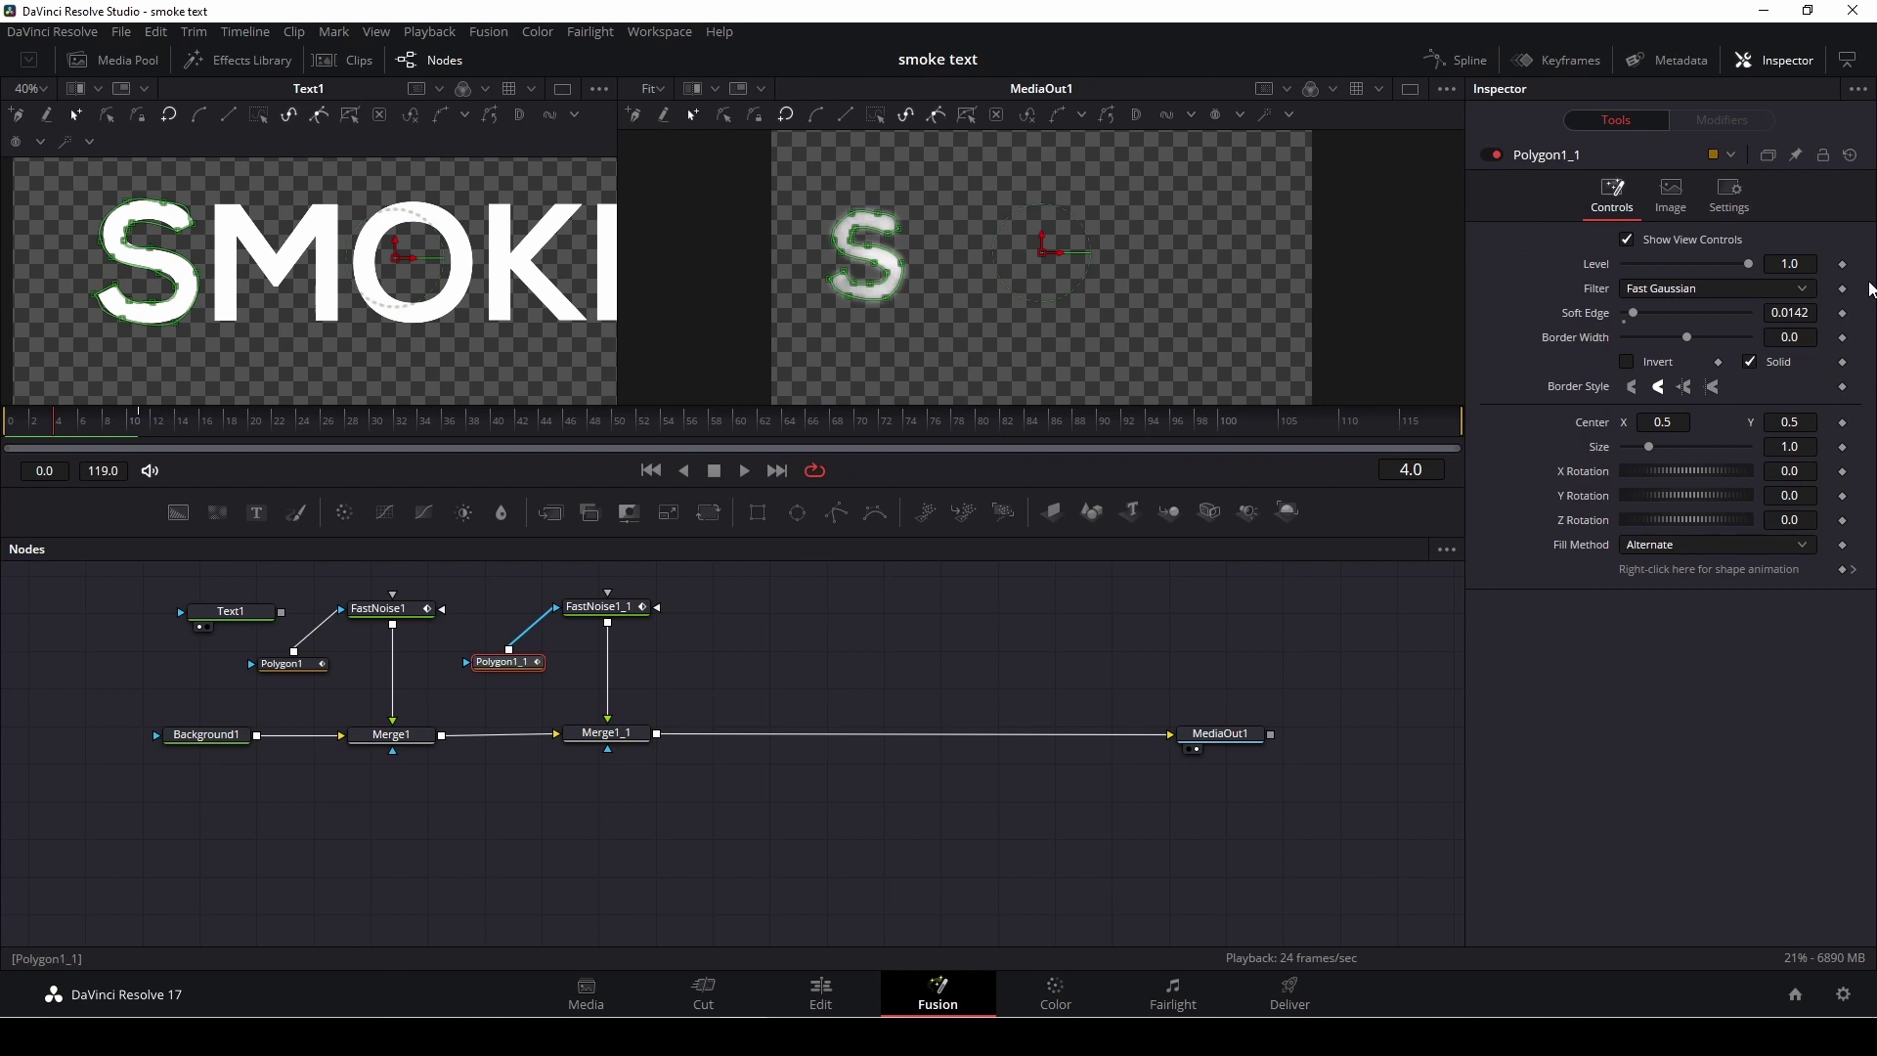
click(1849, 156)
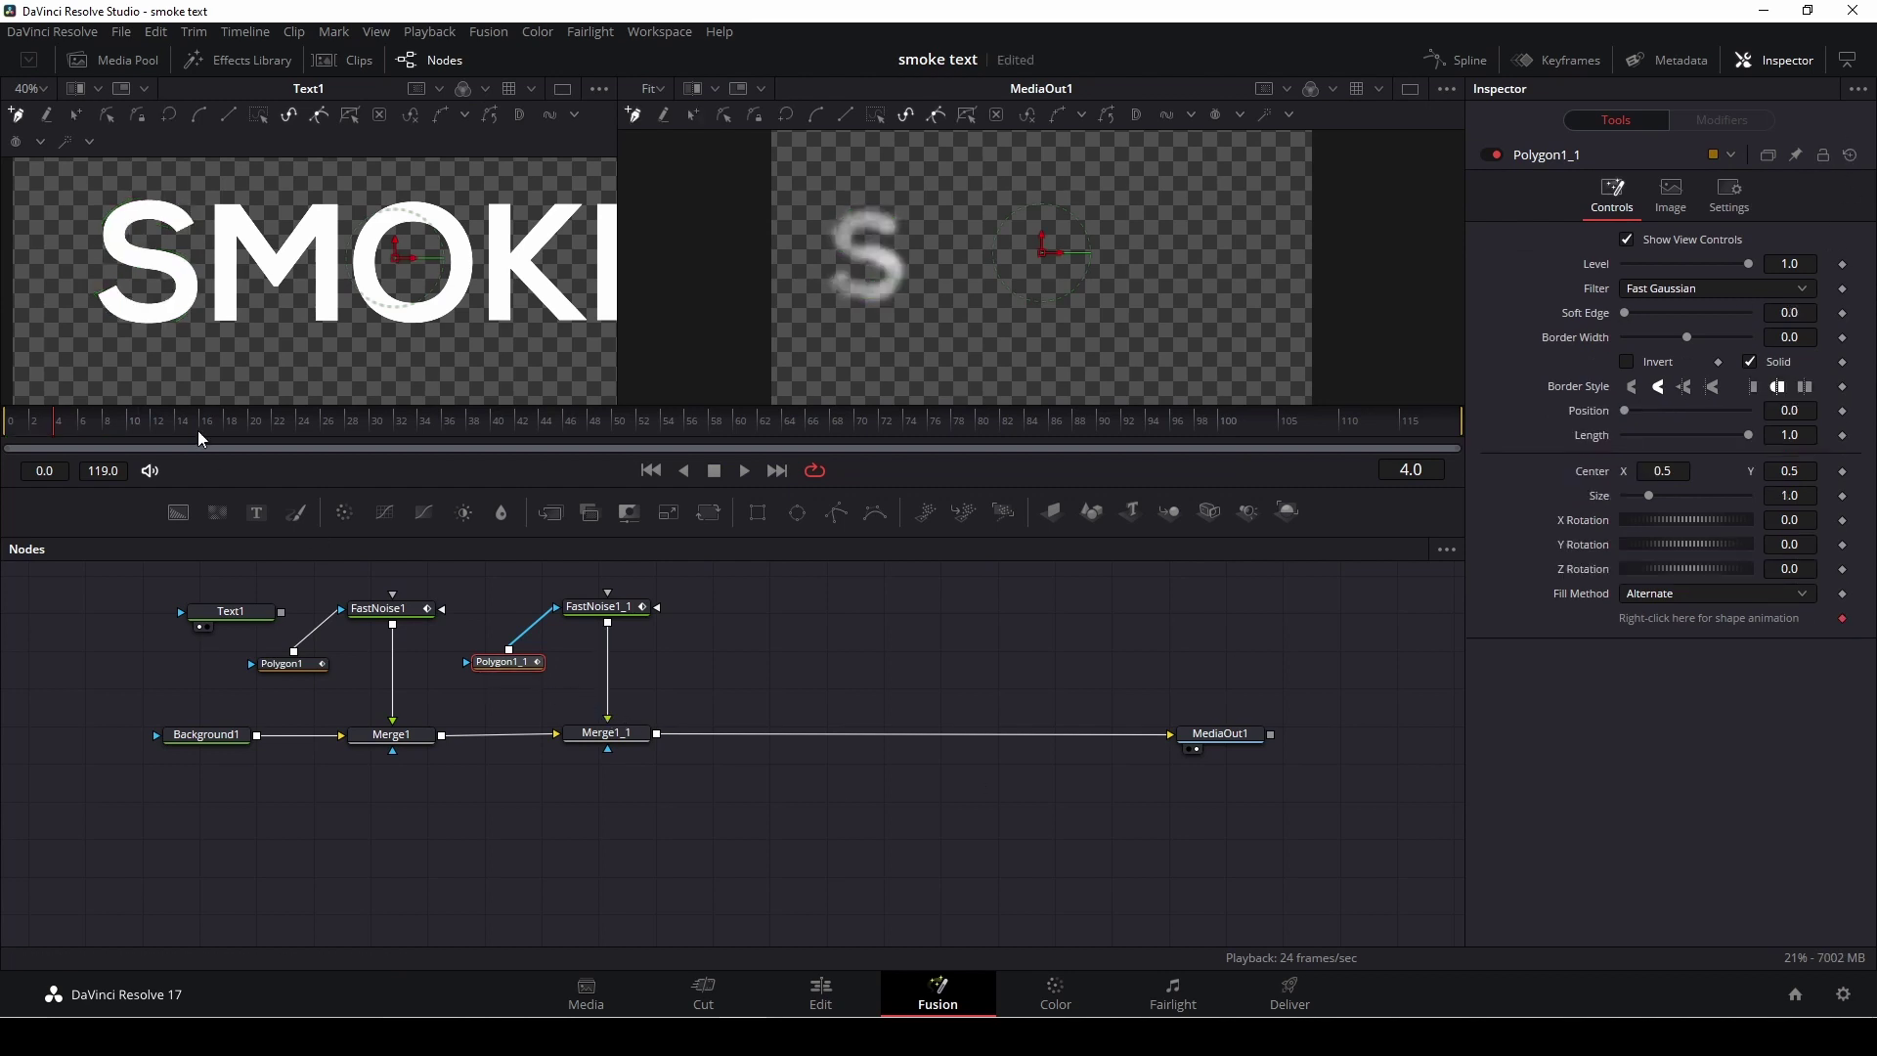
Trace a closed outline around the letter M with Polygon1_1 and set its Soft Edge to 0.0173
click(215, 321)
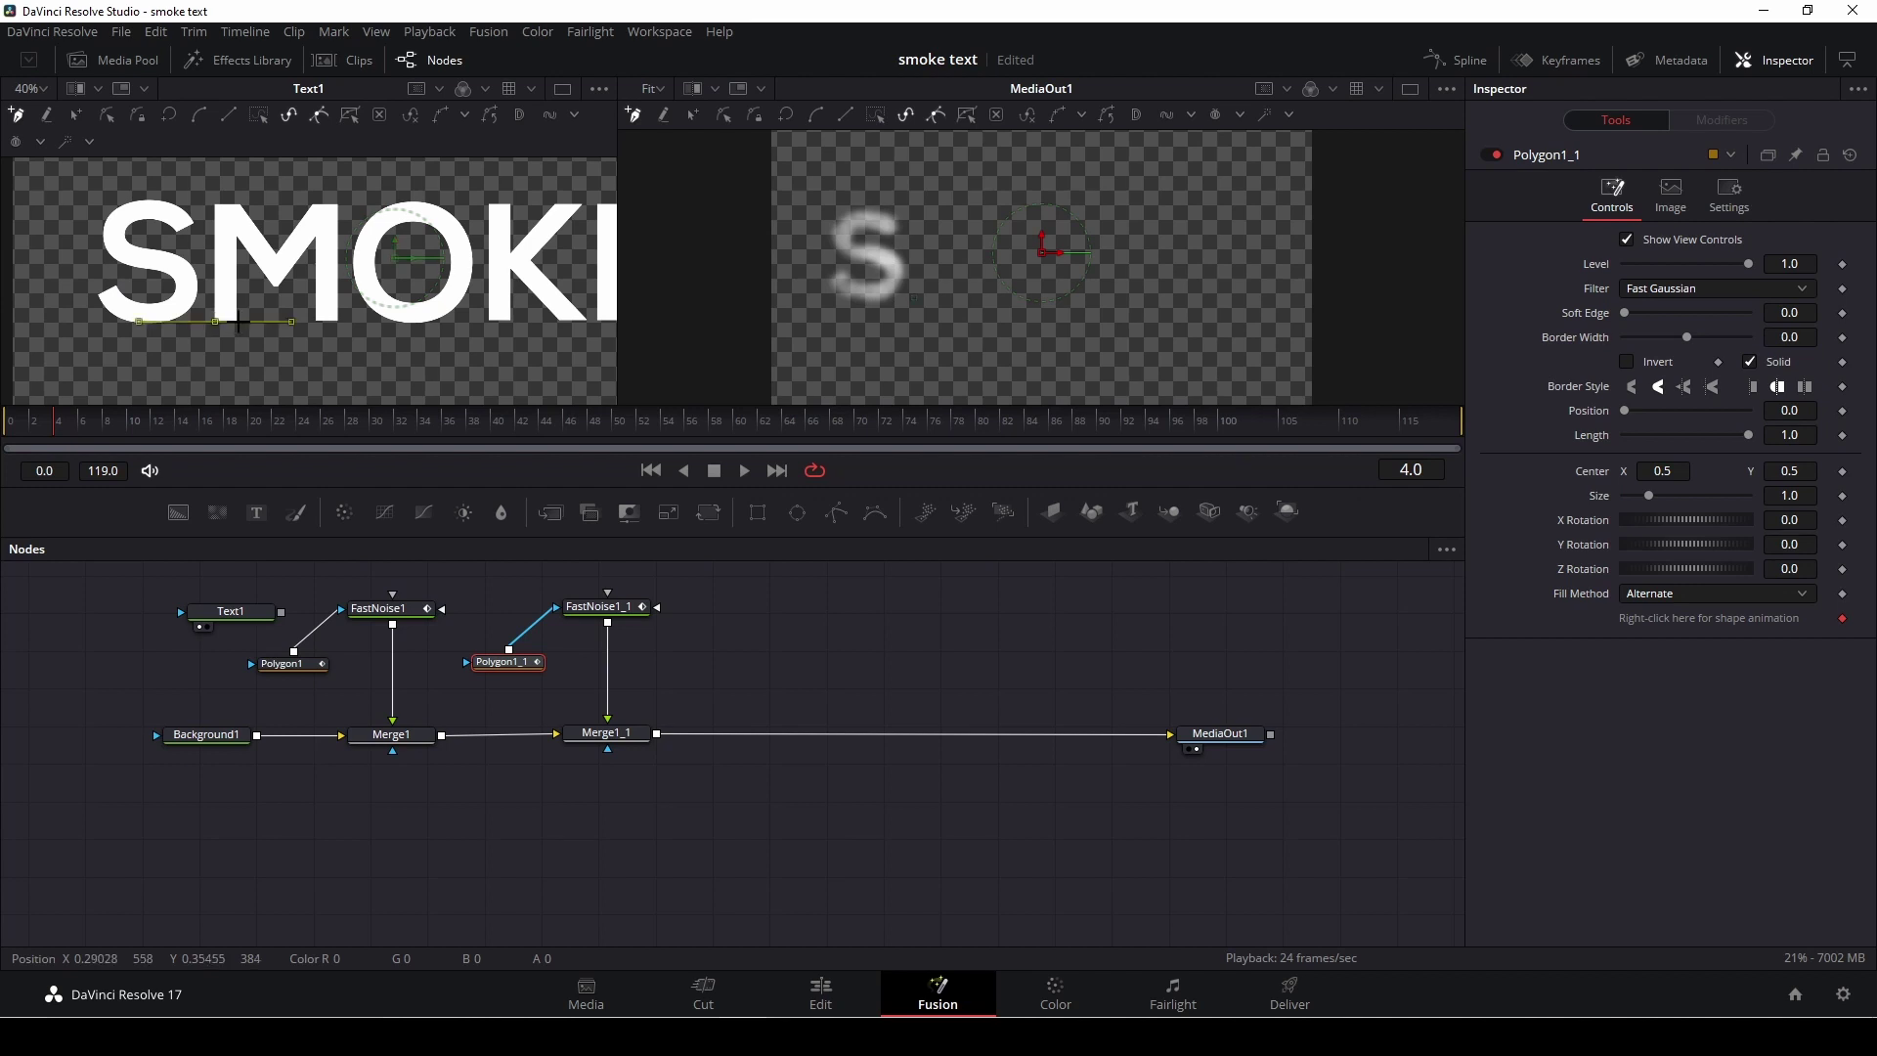
click(238, 322)
click(238, 237)
click(317, 237)
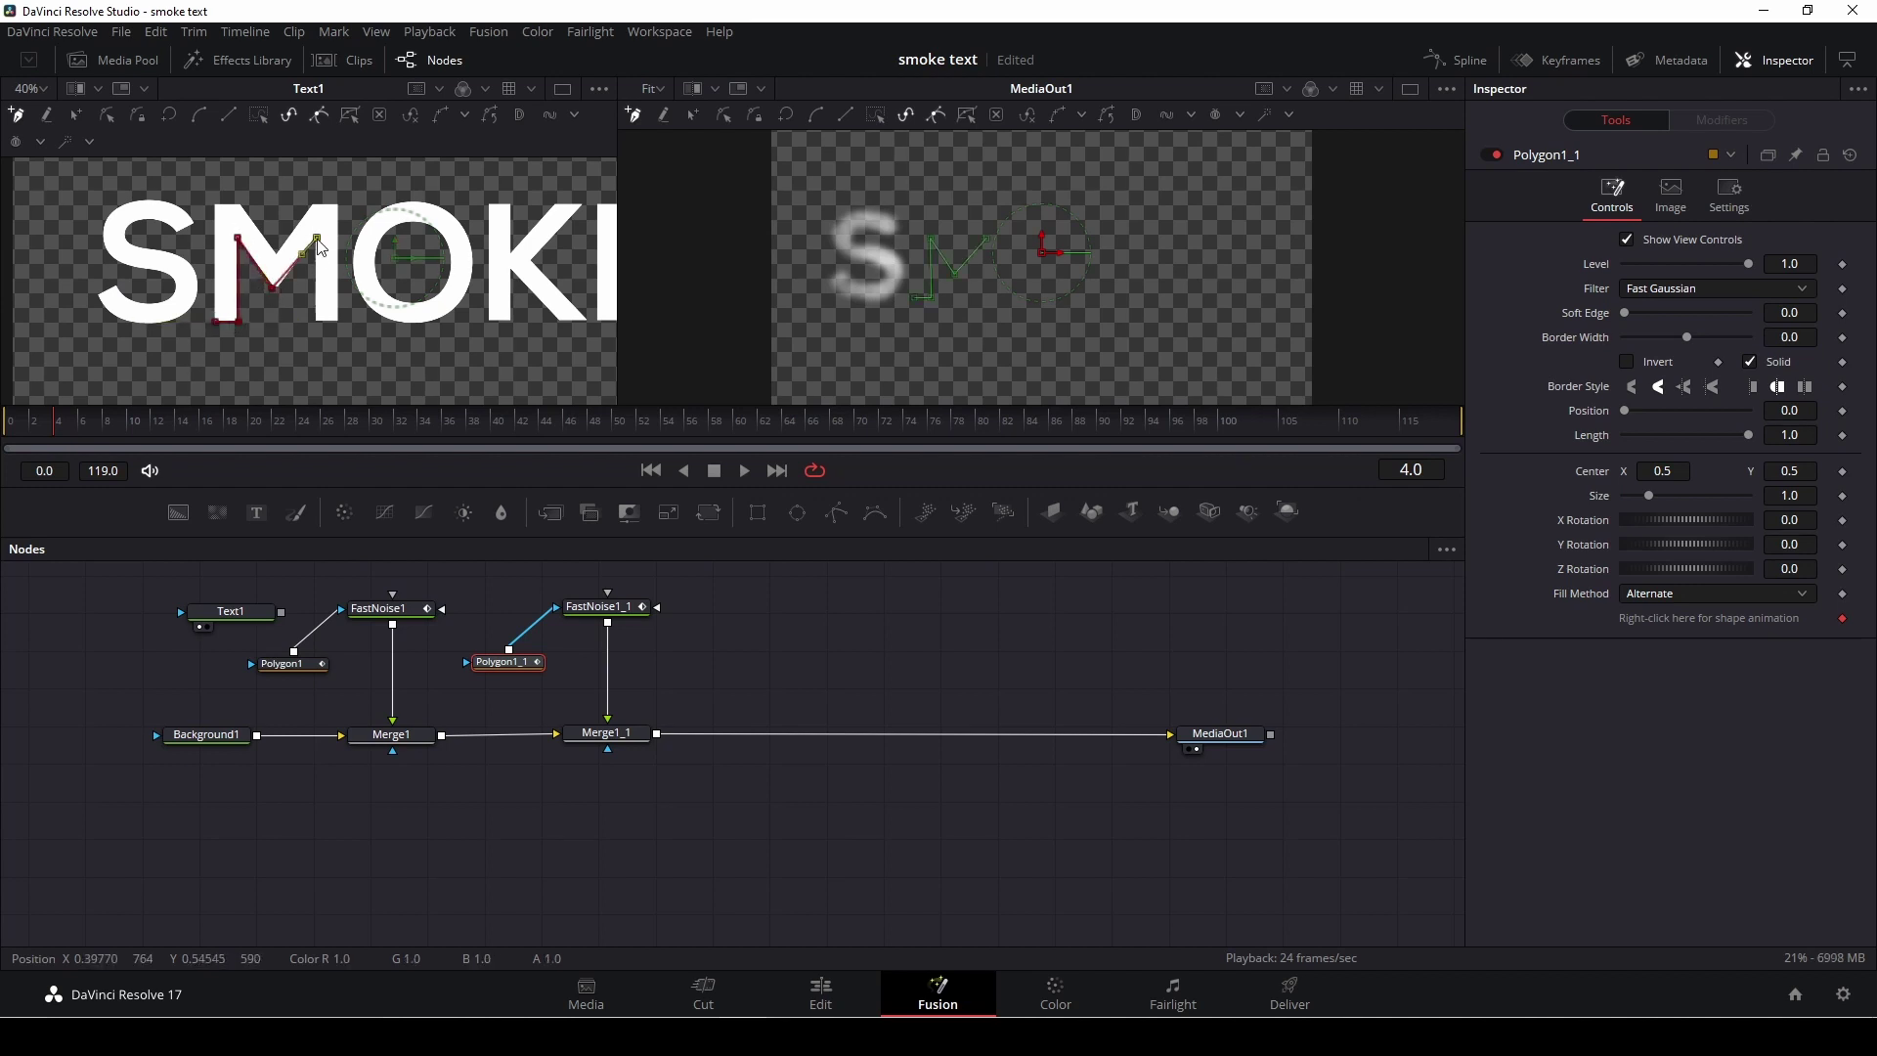
click(317, 321)
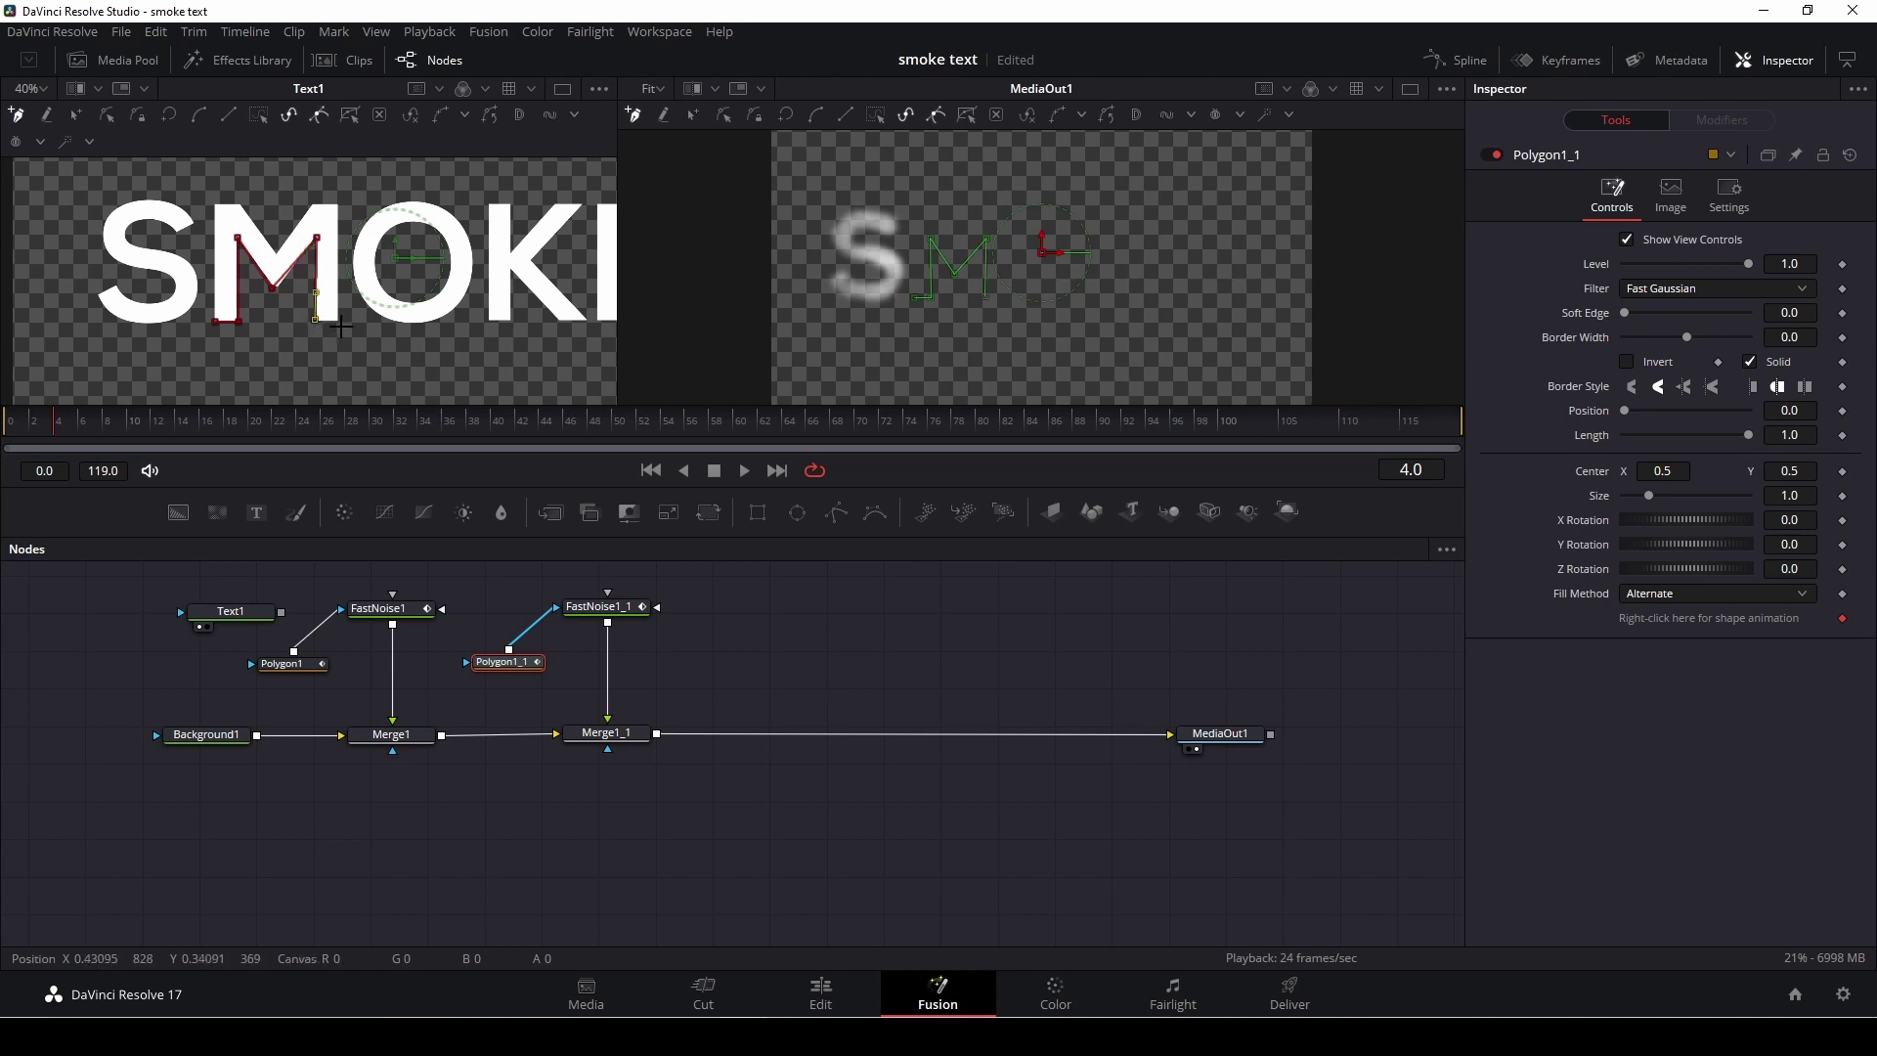
click(337, 204)
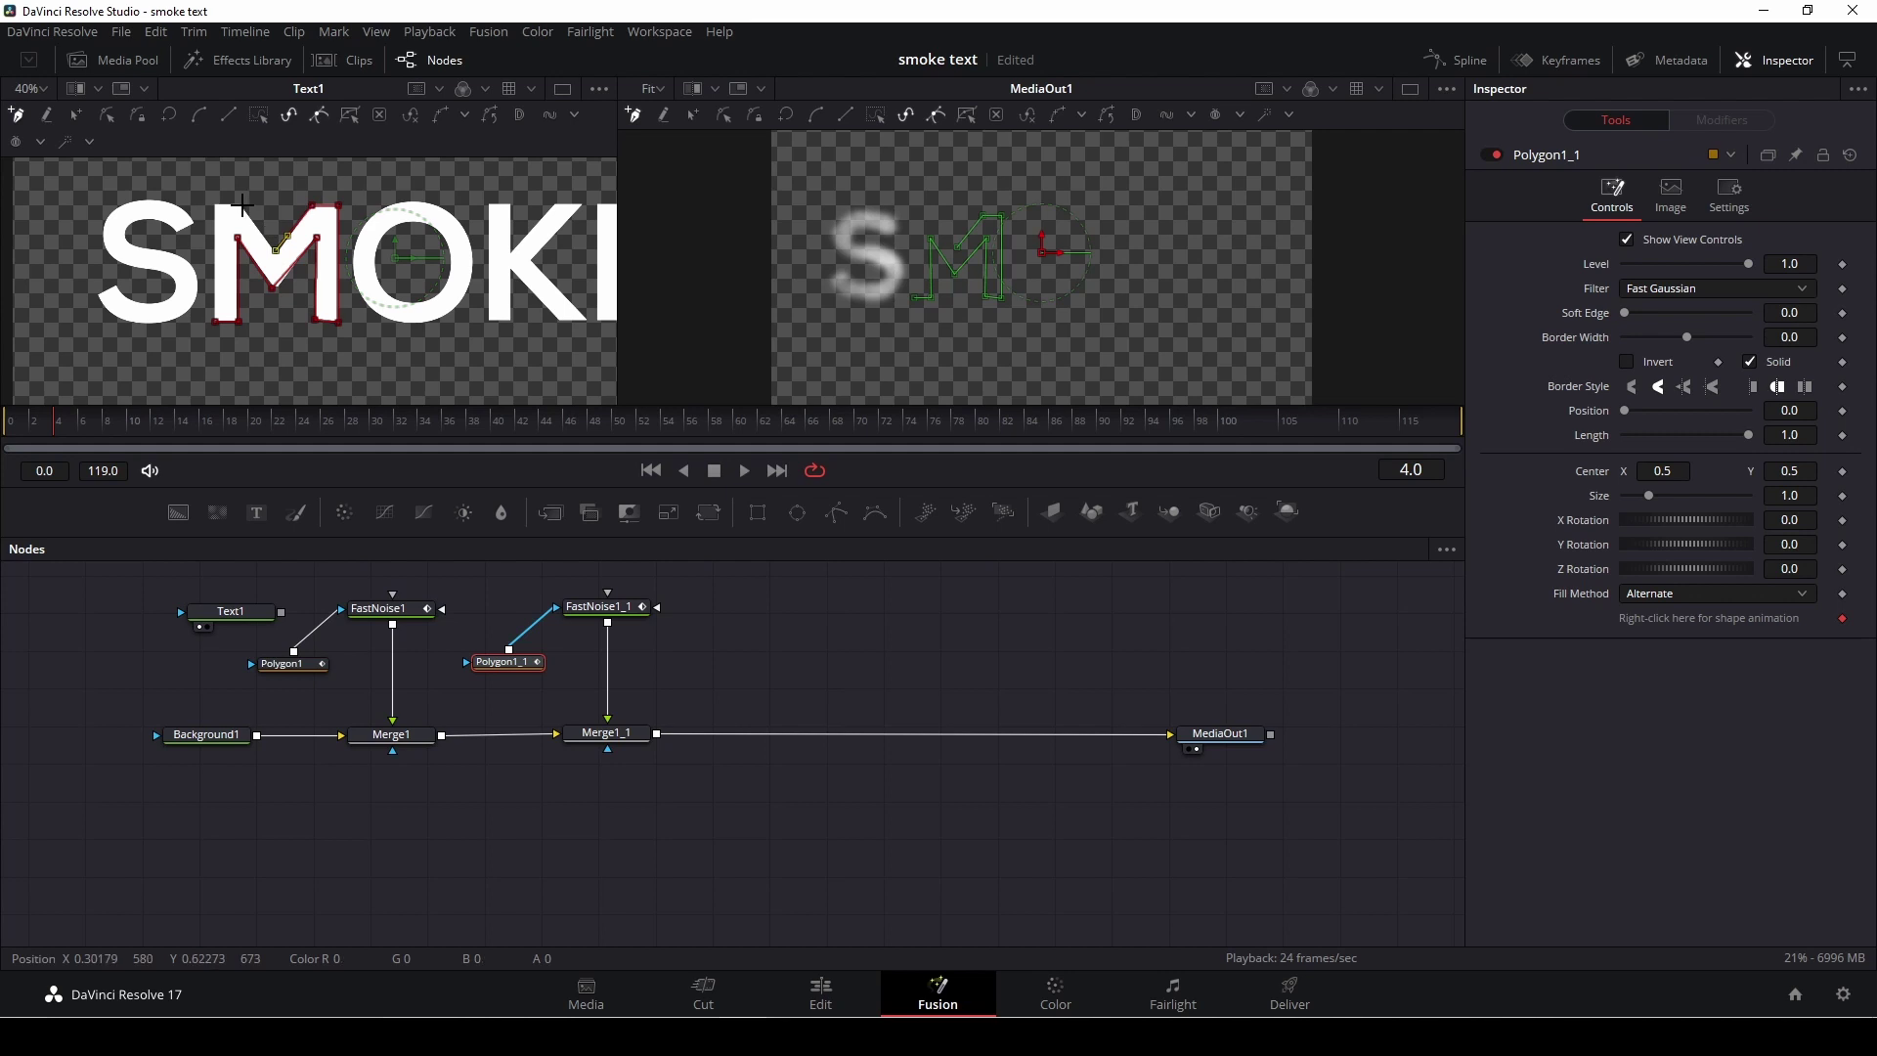
click(216, 322)
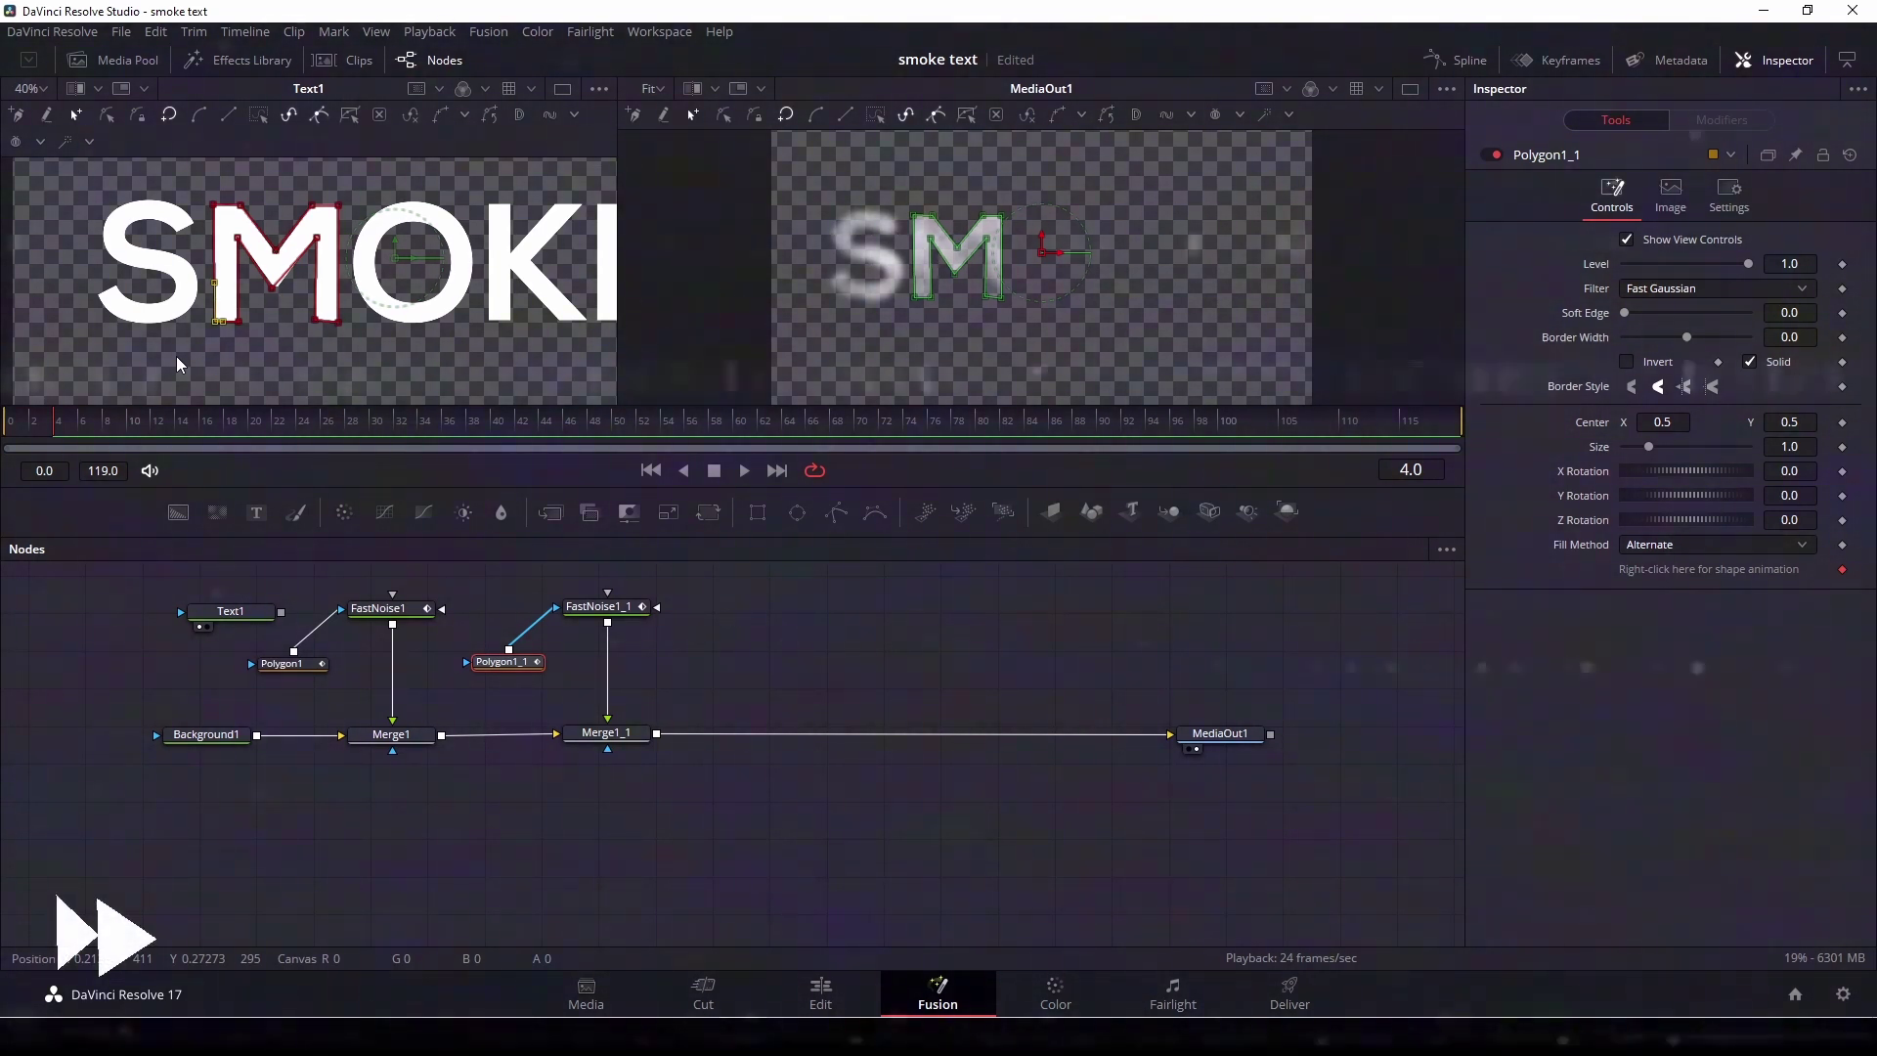
drag(1624, 313, 1629, 313)
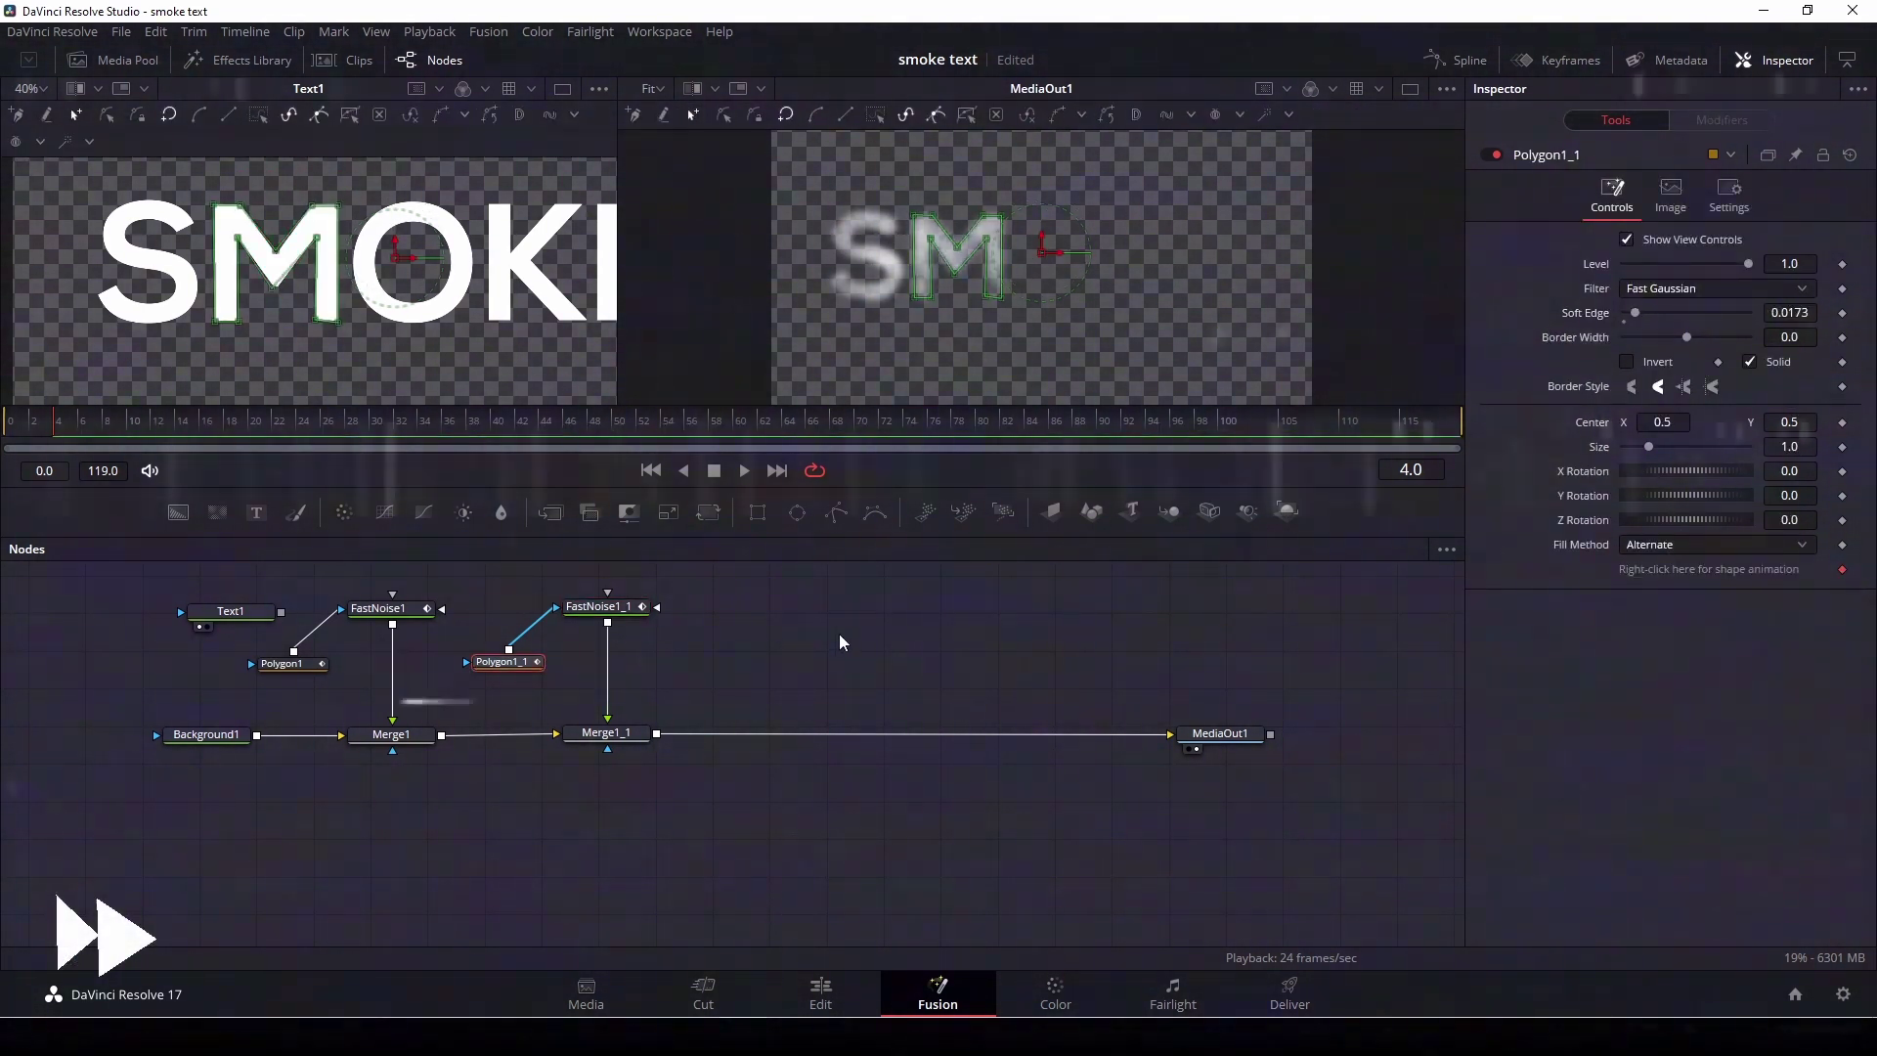
Paste another masked FastNoise branch, insert its merge after Merge1_1, and clear the copied shape from Polygon1_2
click(840, 639)
key(ctrl+v)
drag(842, 718, 819, 733)
click(712, 661)
key(Delete)
Trace the outer contour of the letter O with Polygon1_2 and soften the mask's edge
click(375, 211)
click(437, 203)
click(449, 314)
click(386, 321)
click(353, 257)
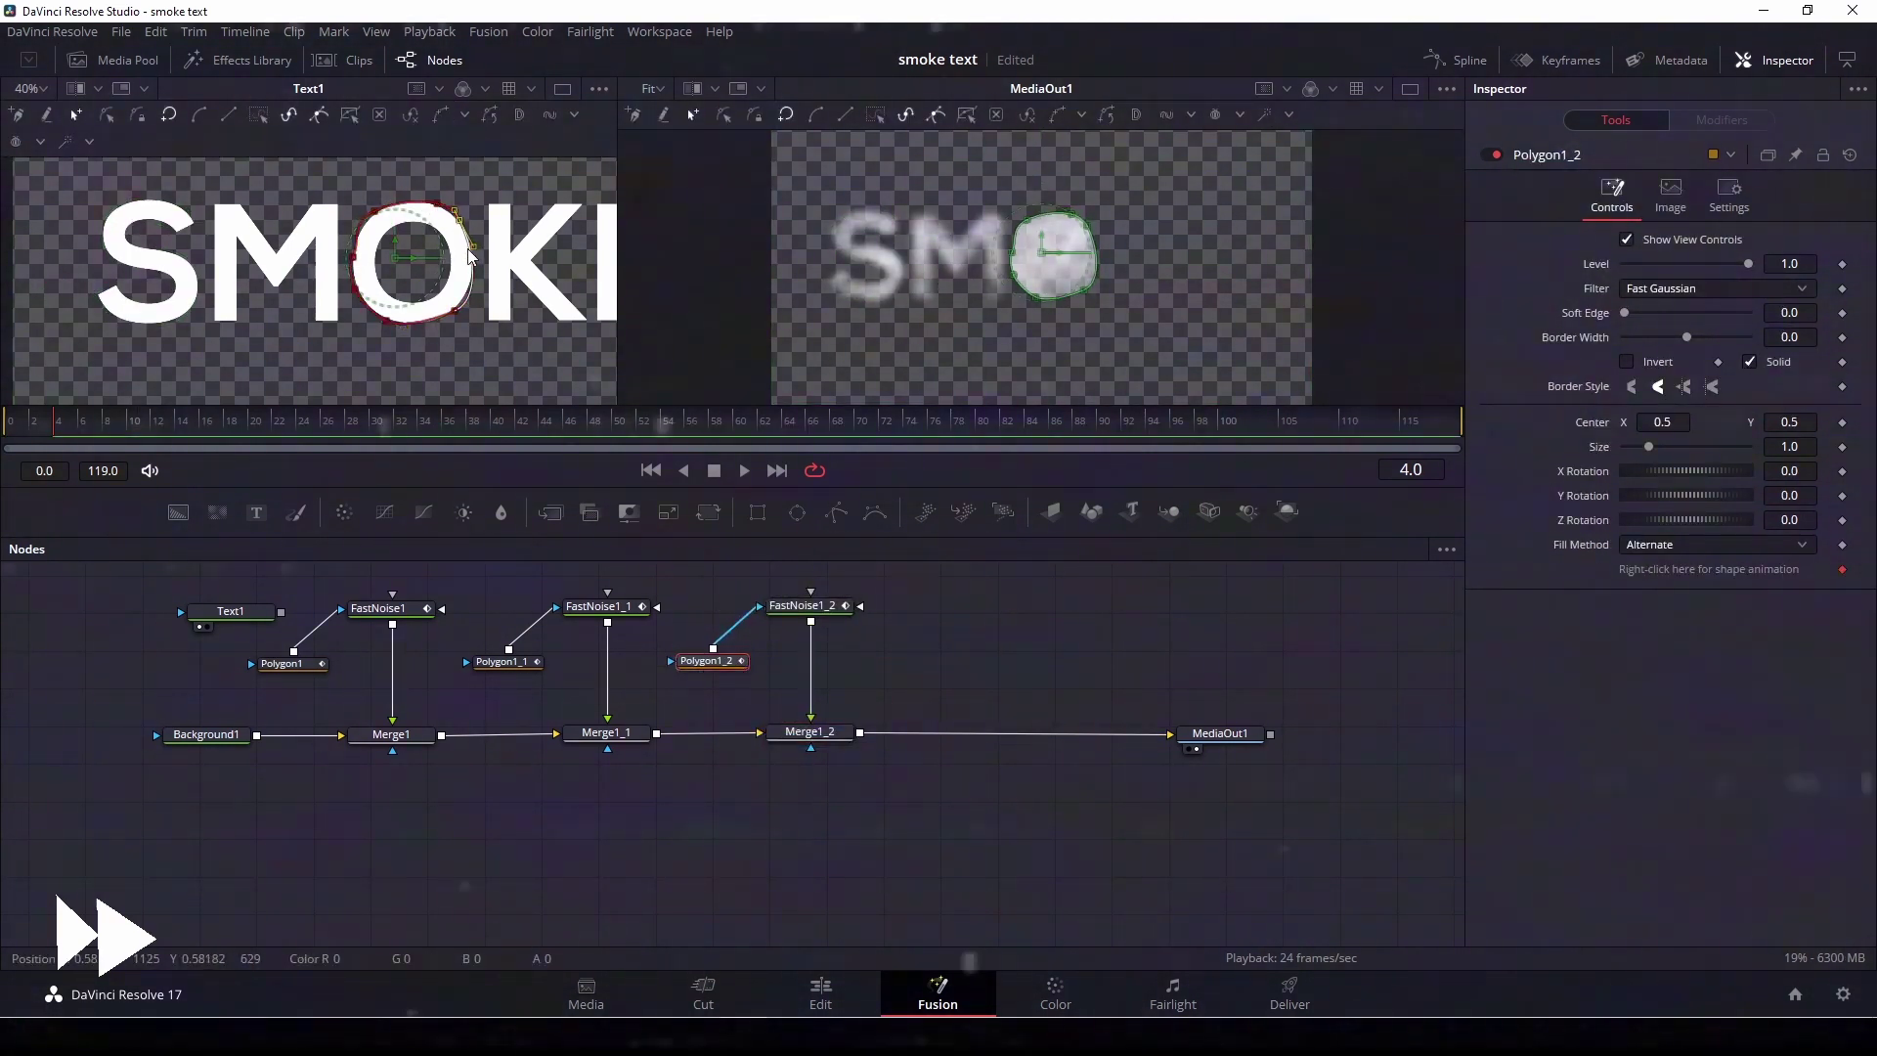
click(808, 606)
click(722, 662)
drag(1624, 313, 1634, 314)
Paste a fourth masked FastNoise branch, insert its merge after Merge1_2, and clear the copied shape from Polygon1_3
key(ctrl+v)
drag(1044, 720, 1033, 735)
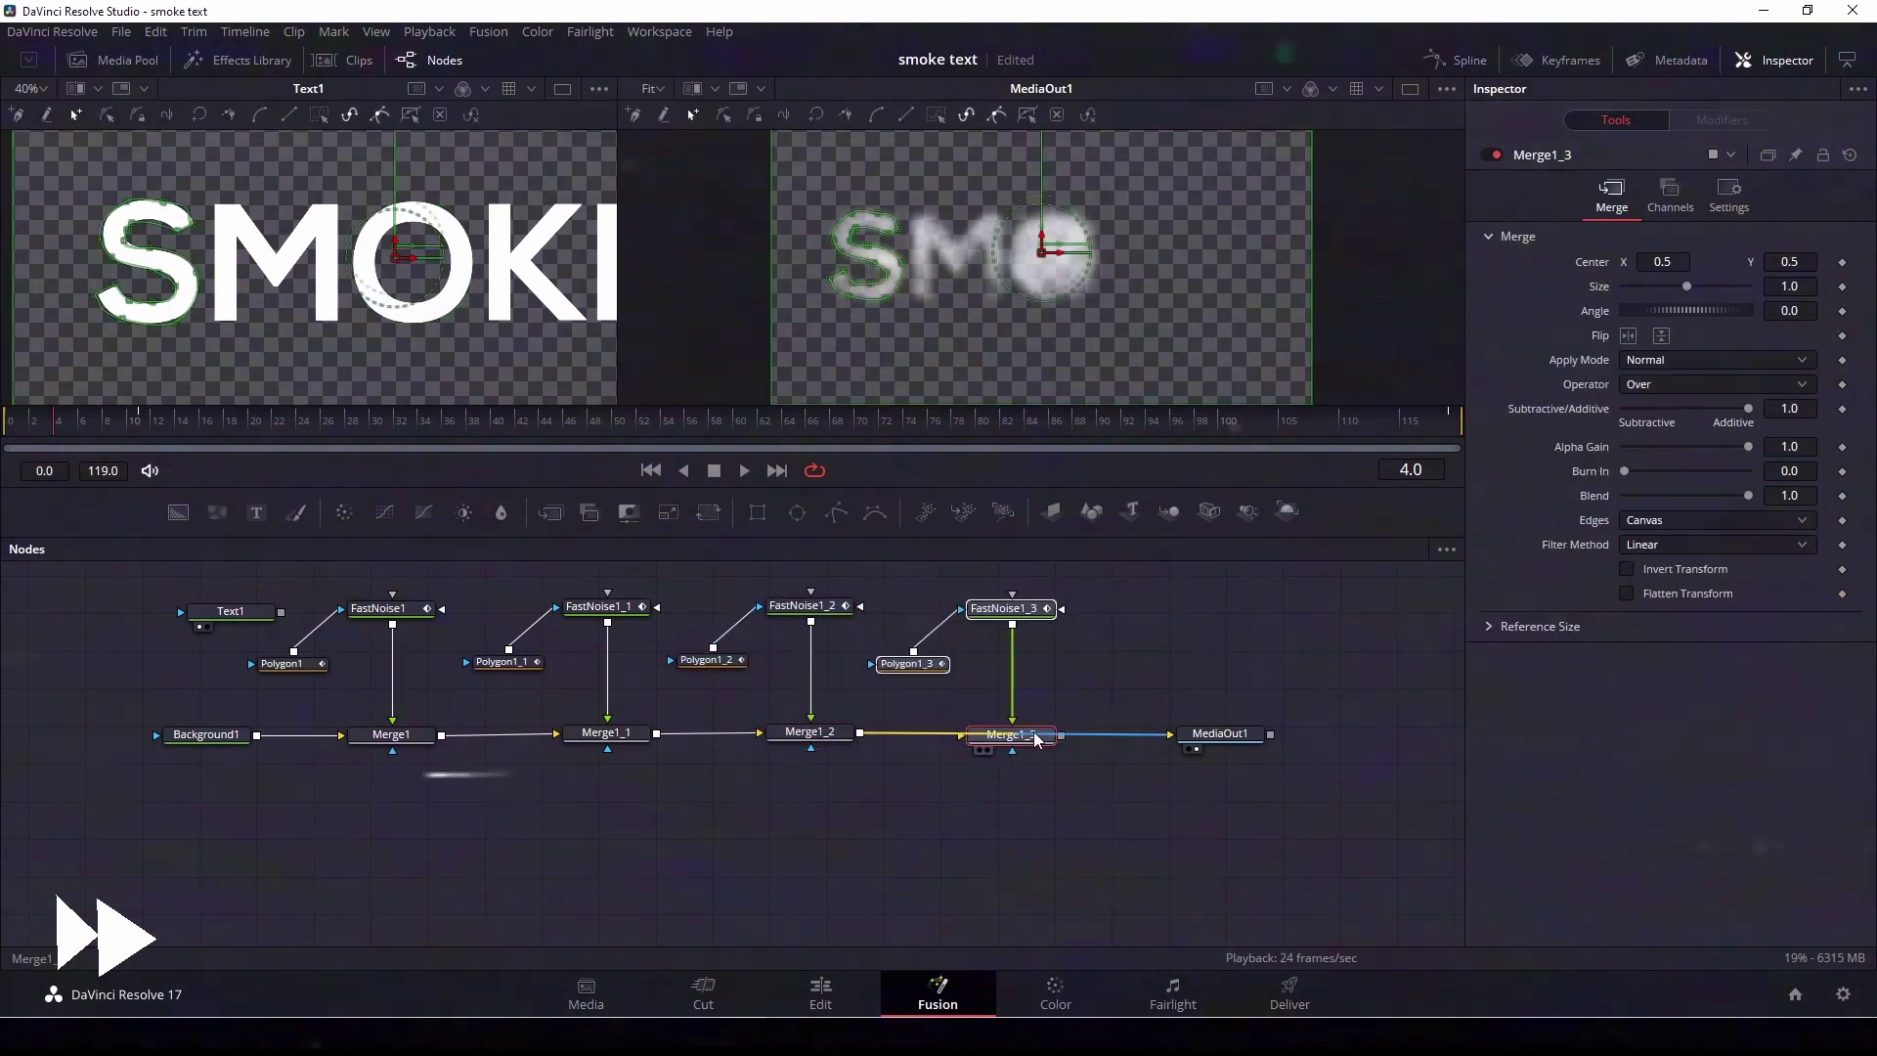
click(912, 664)
key(Delete)
Trace a closed outline around the letter K with Polygon1_3 and set its Soft Edge to 0.0142
click(490, 321)
click(561, 321)
click(584, 204)
click(489, 204)
click(490, 321)
drag(1624, 313, 1634, 313)
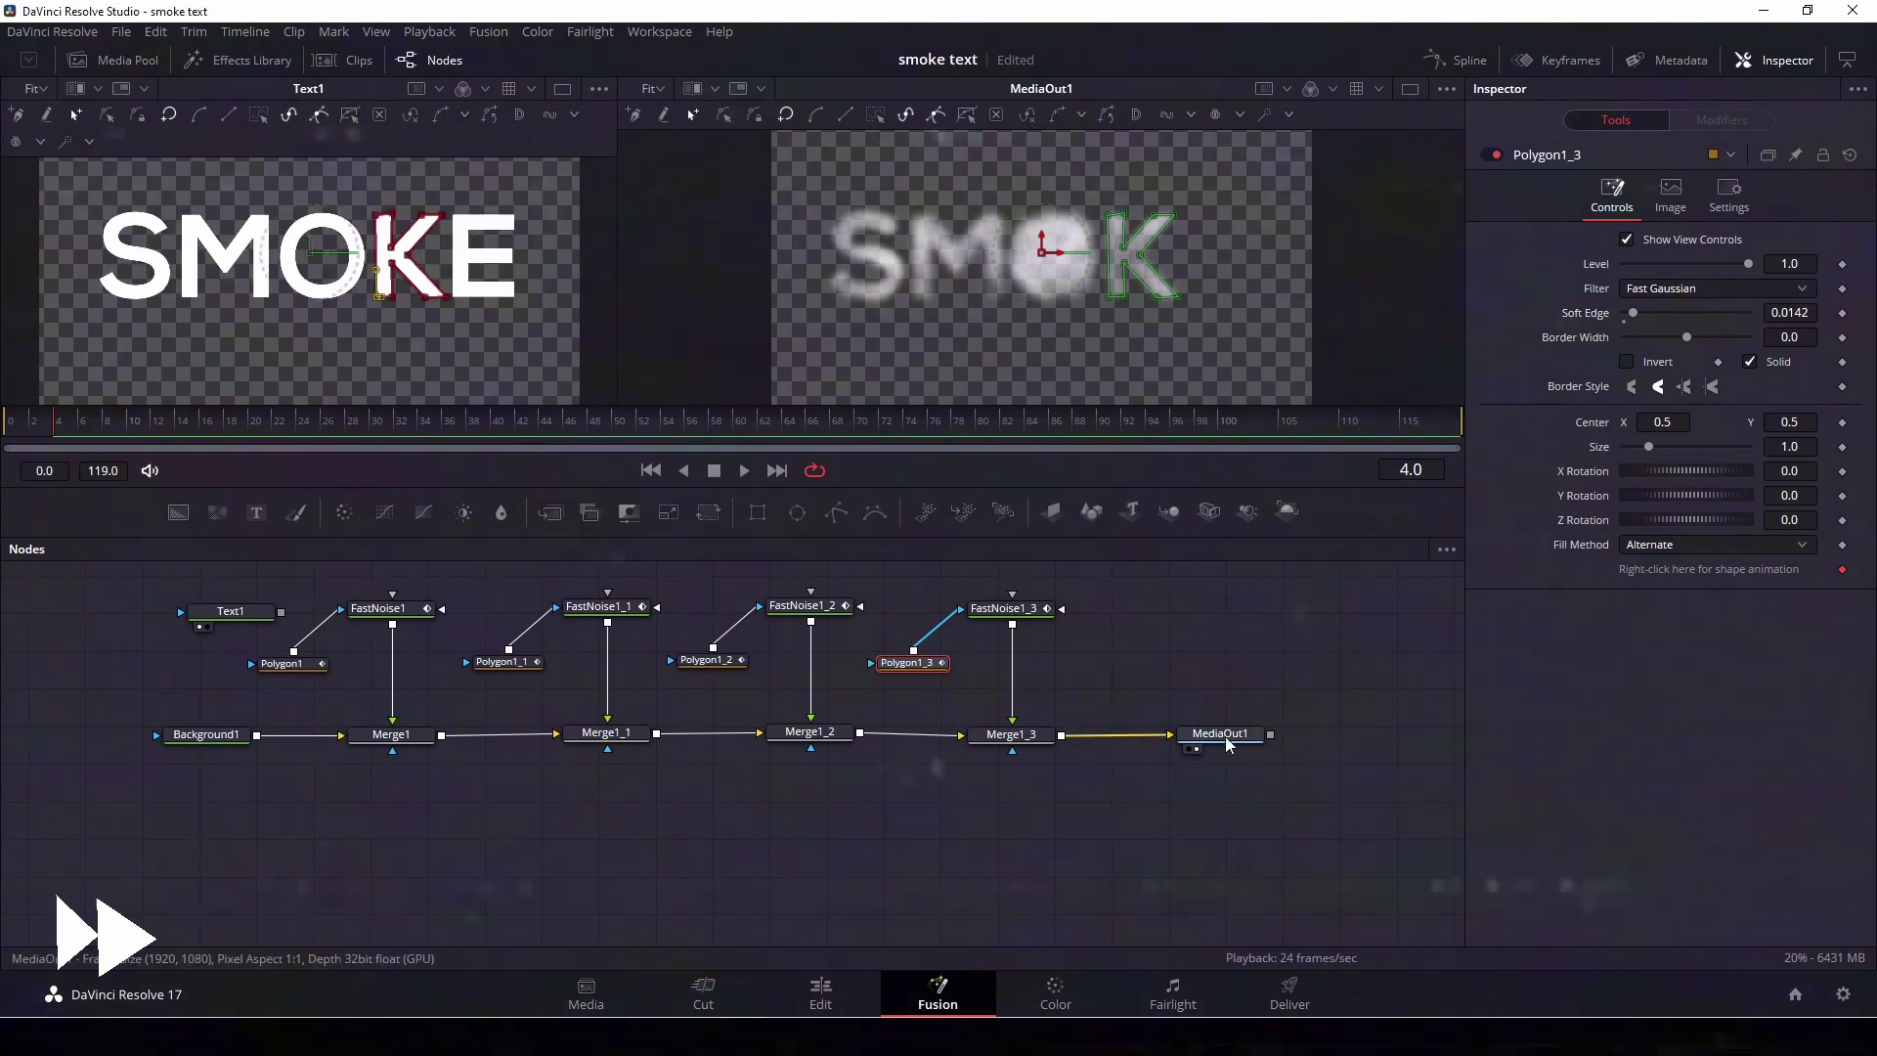
Make room before MediaOut1, insert a fifth pasted noise branch after Merge1_3, and clear the copied shape from Polygon1_4
drag(1226, 735, 1373, 733)
key(ctrl+v)
drag(1242, 721, 1231, 740)
click(1112, 664)
key(Delete)
Trace a closed outline around the letter E with Polygon1_4 and set its Soft Edge to 0.0094
click(454, 297)
click(453, 216)
click(514, 216)
click(516, 296)
click(453, 296)
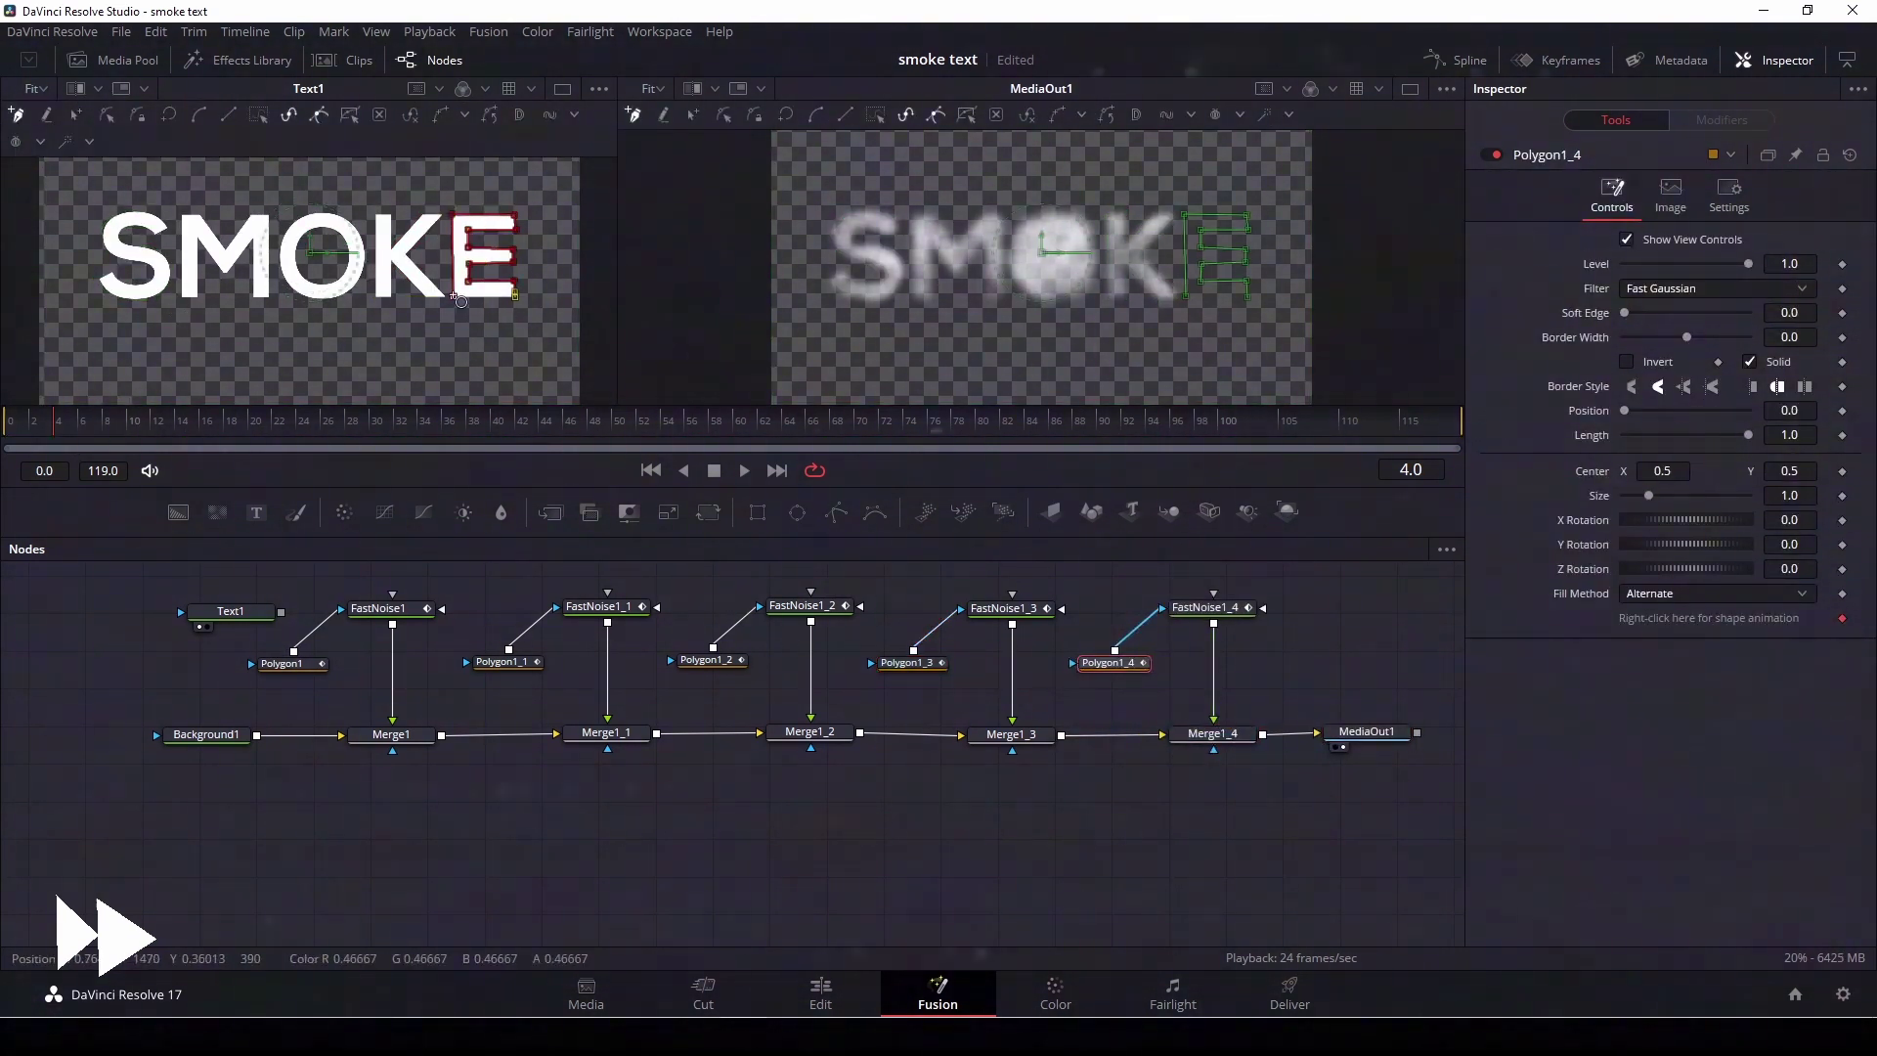
drag(1624, 313, 1633, 315)
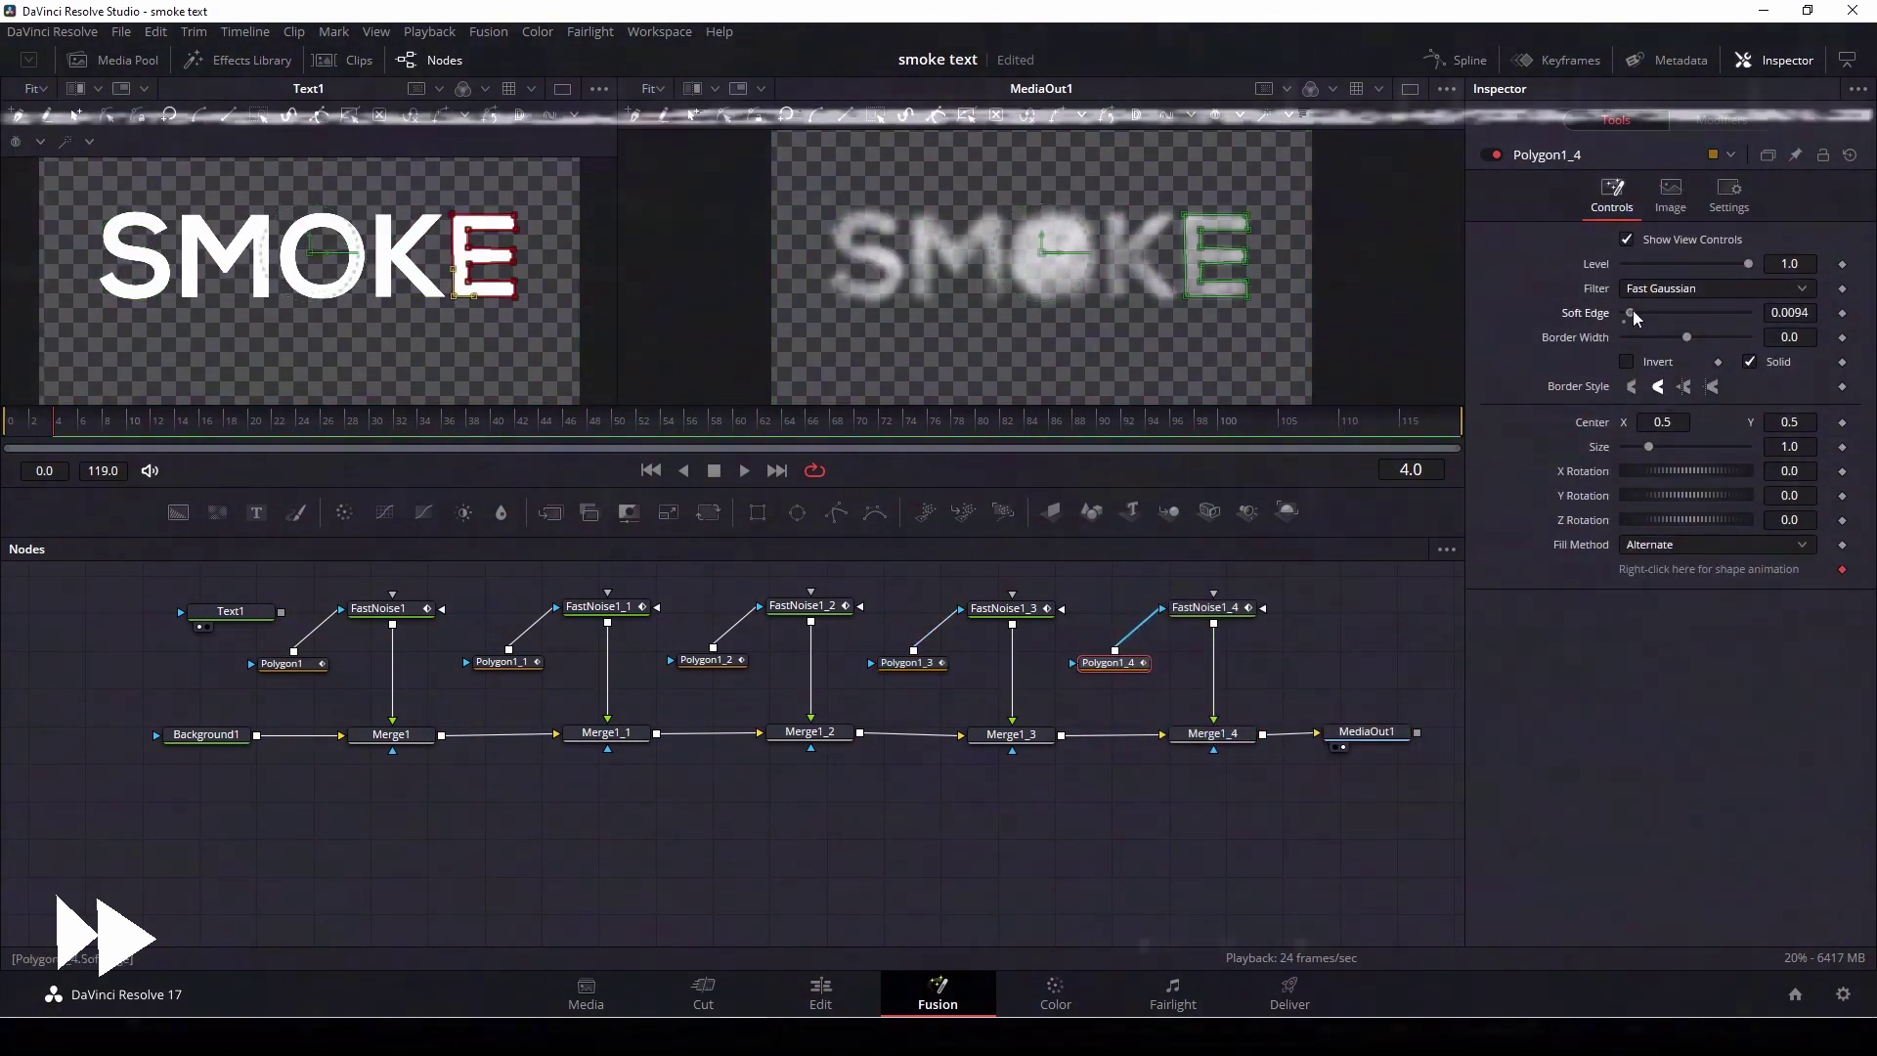
Play back the complete SMOKE animation from frame 0 to check the smoke in all five letters
click(8, 425)
key(space)
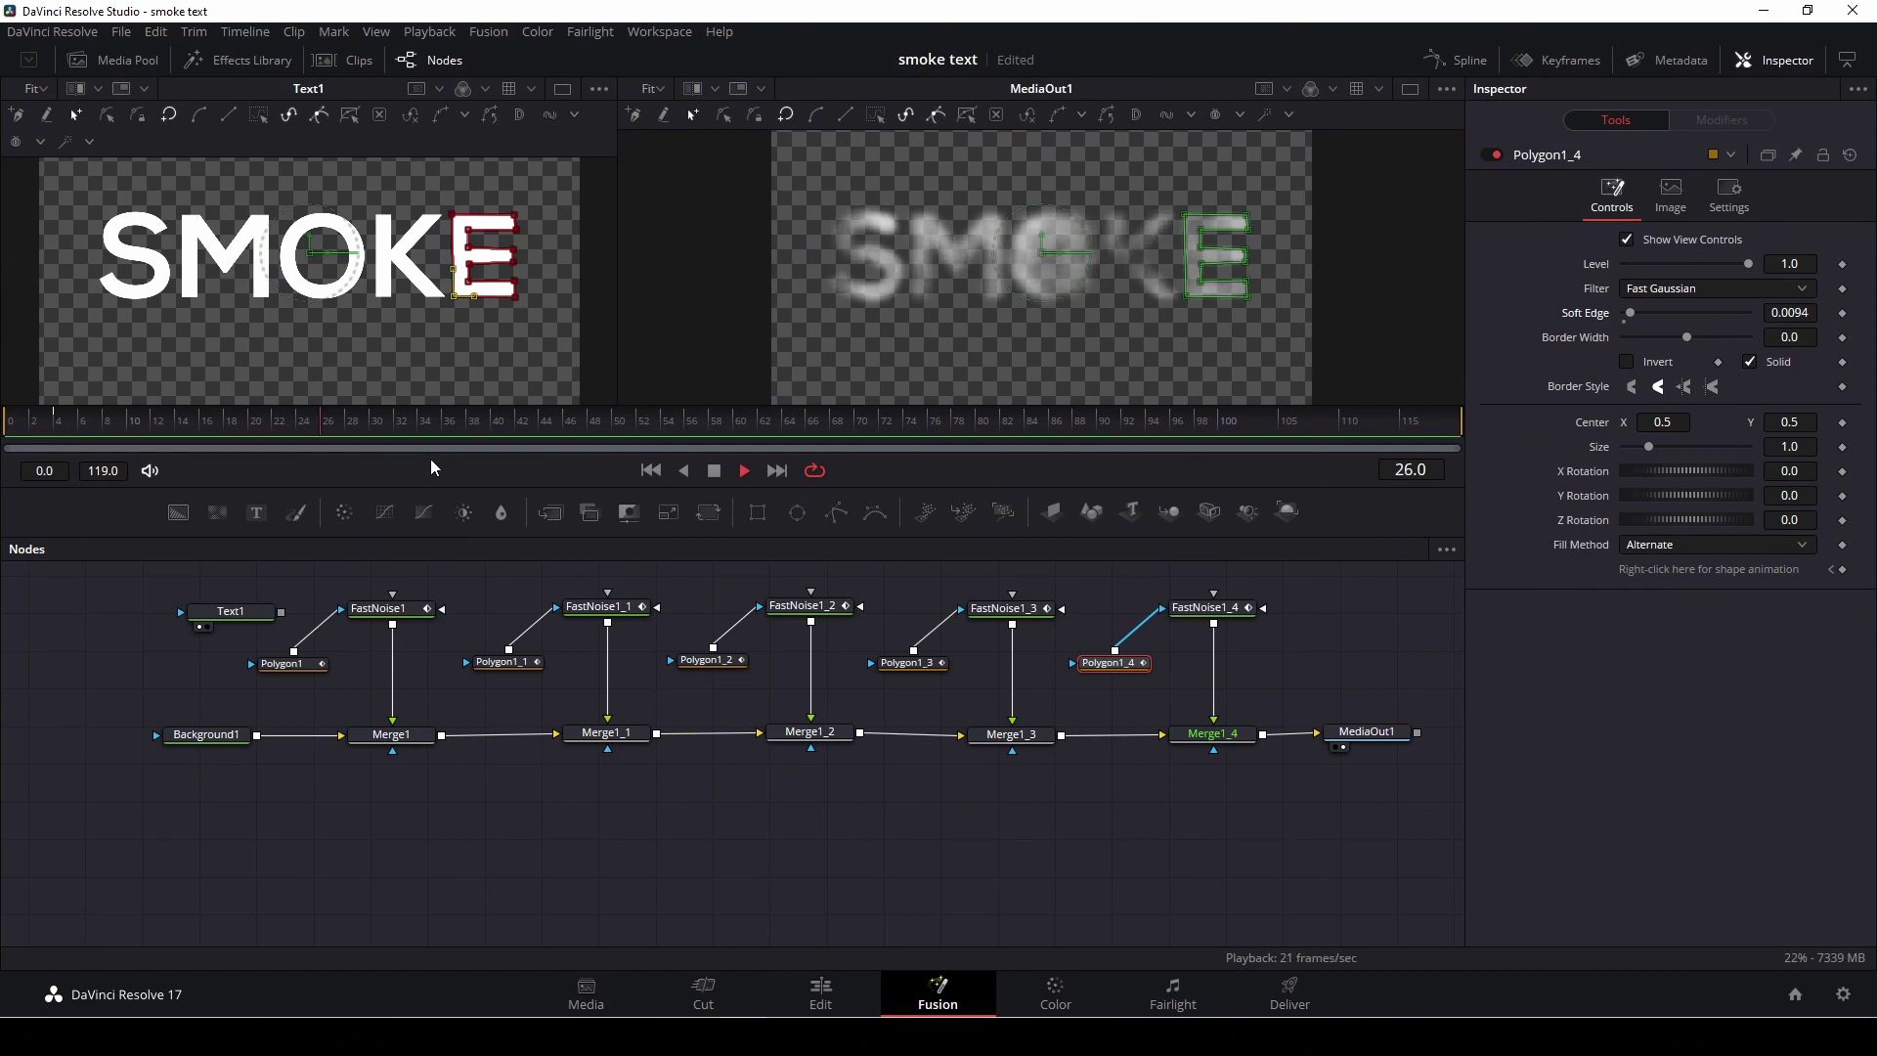
click(1194, 681)
key(space)
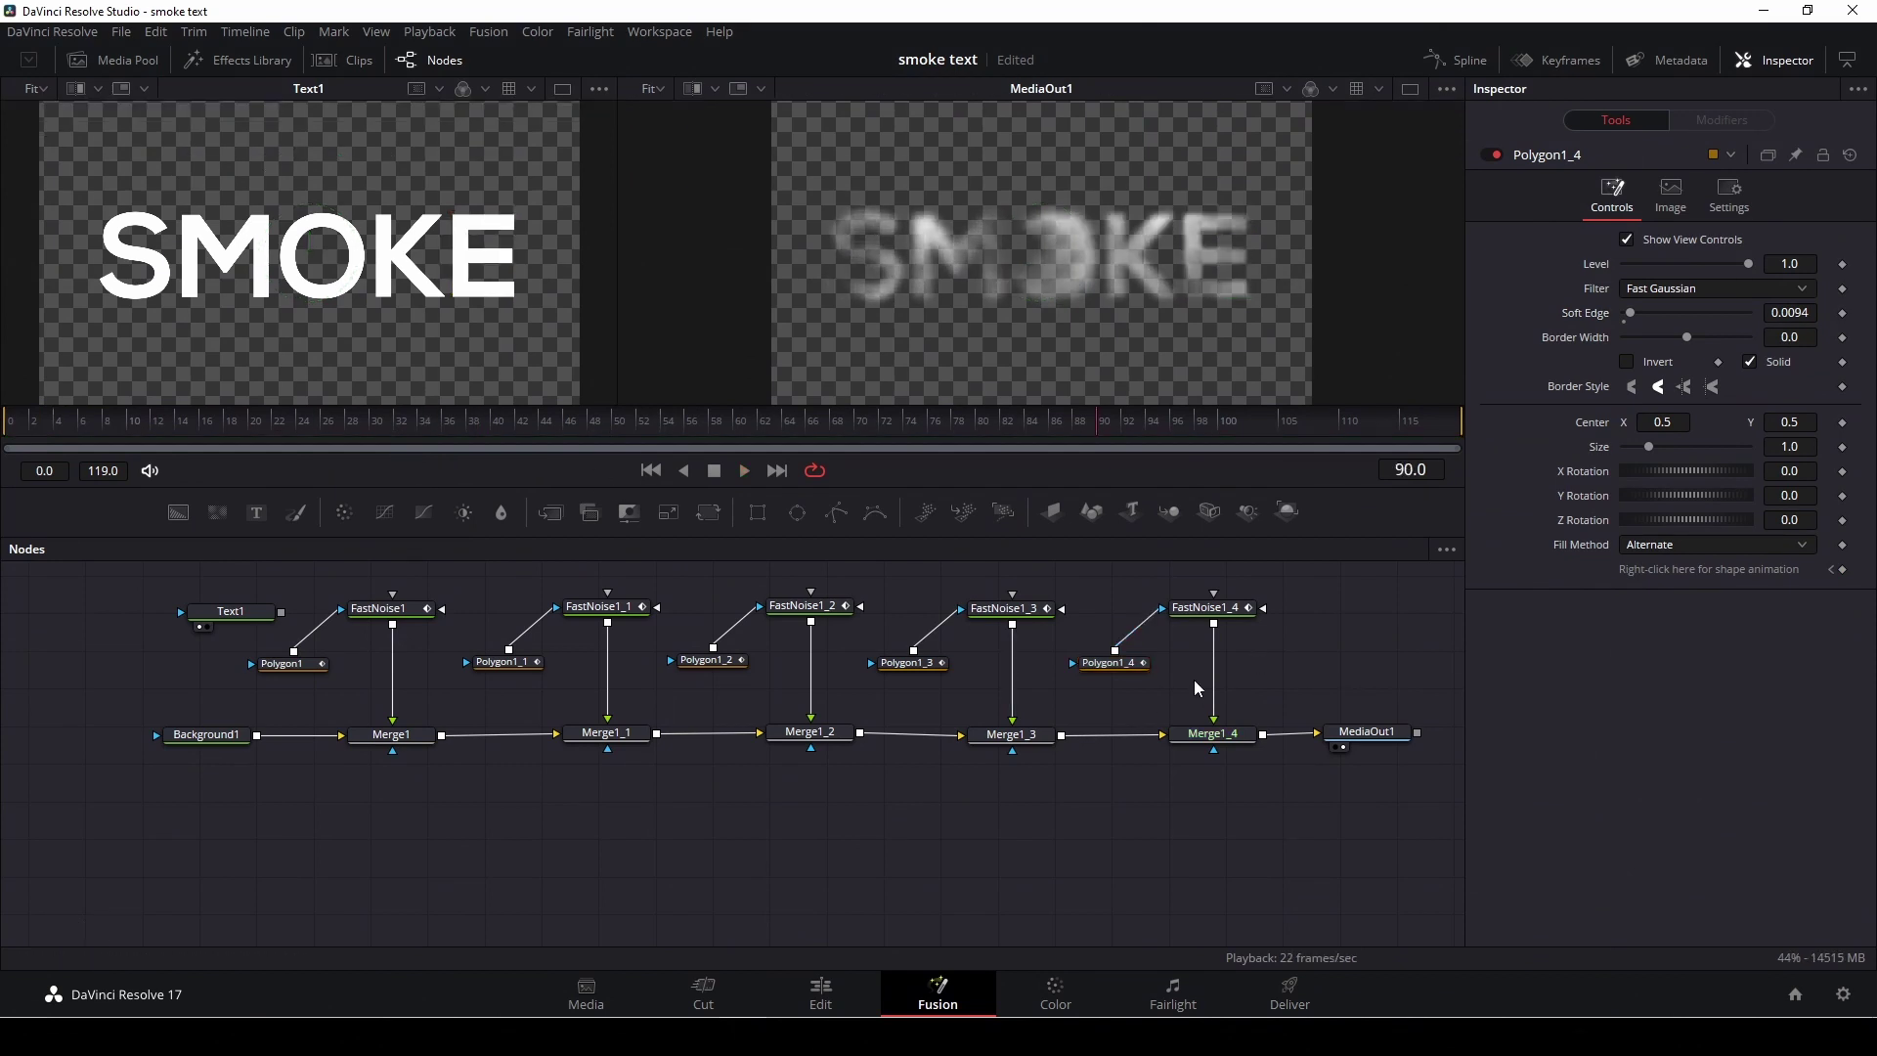
Set Background1's Alpha to 1.0 and its color to dark green #194b24
click(193, 739)
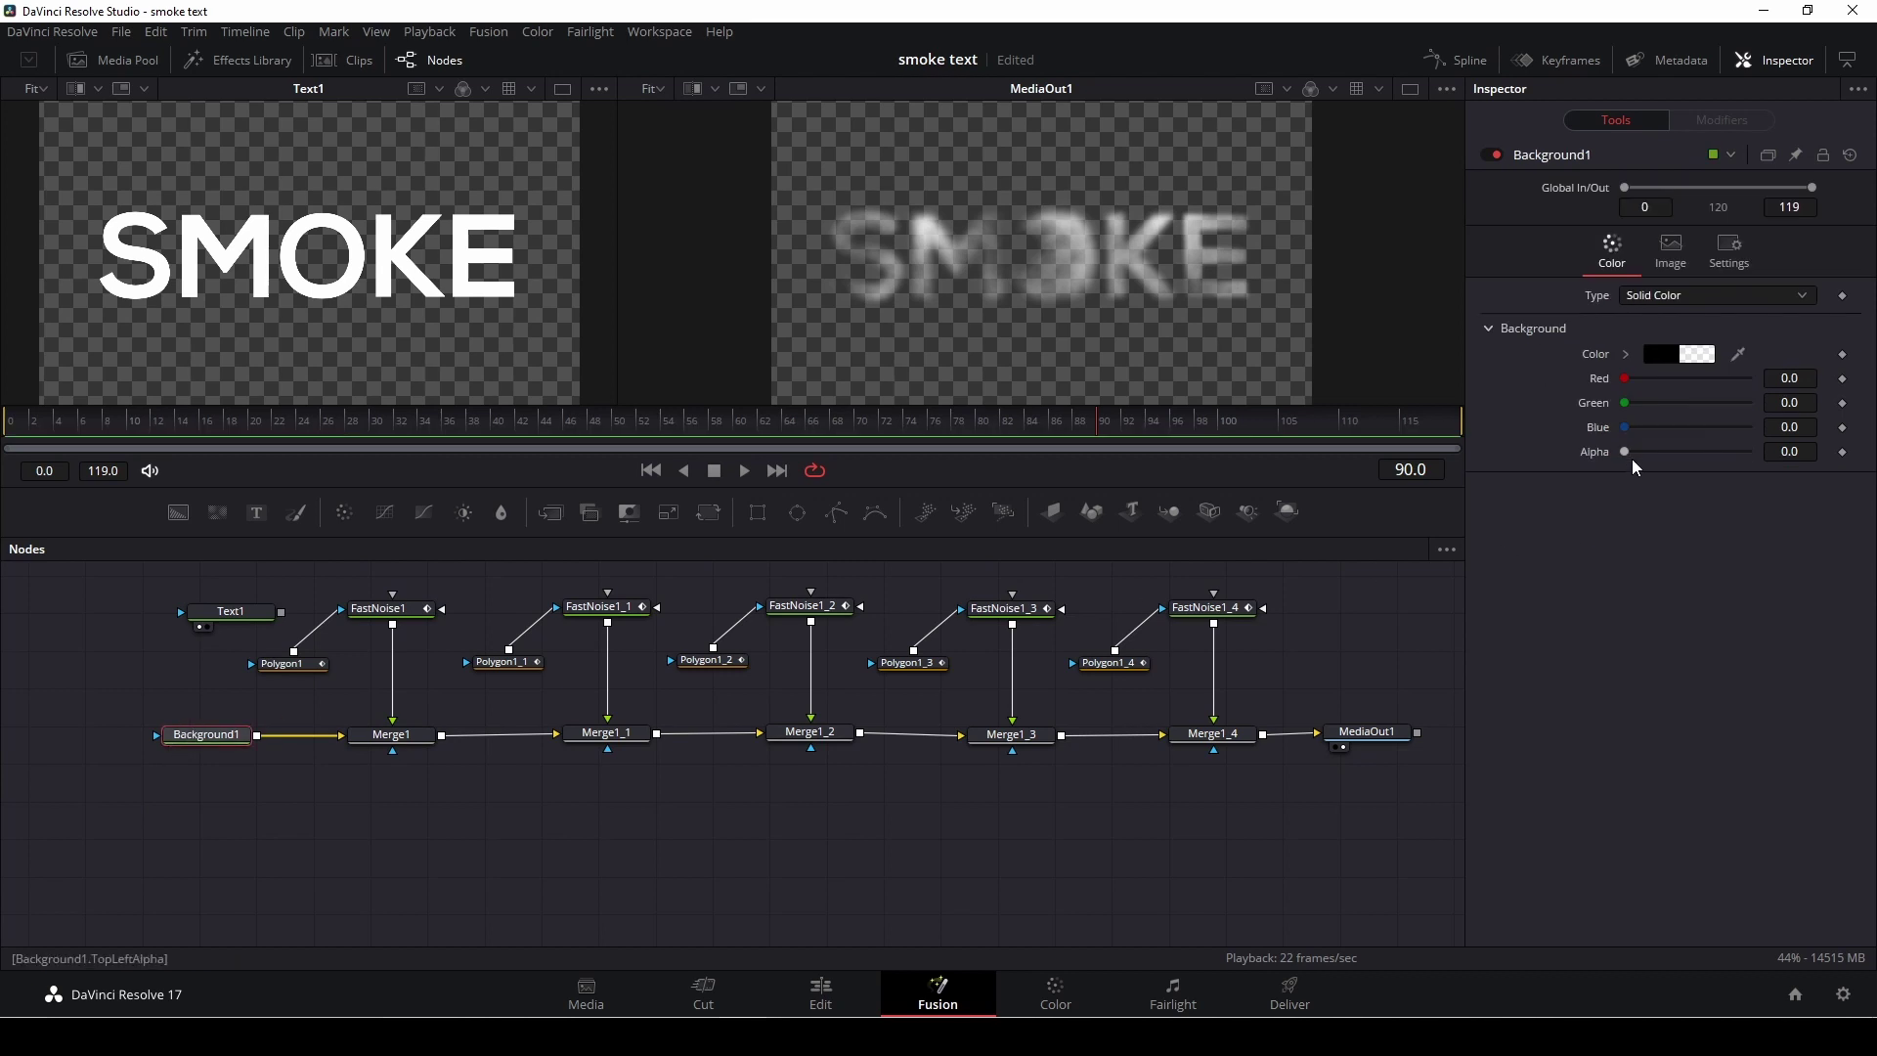
drag(1626, 453, 1822, 454)
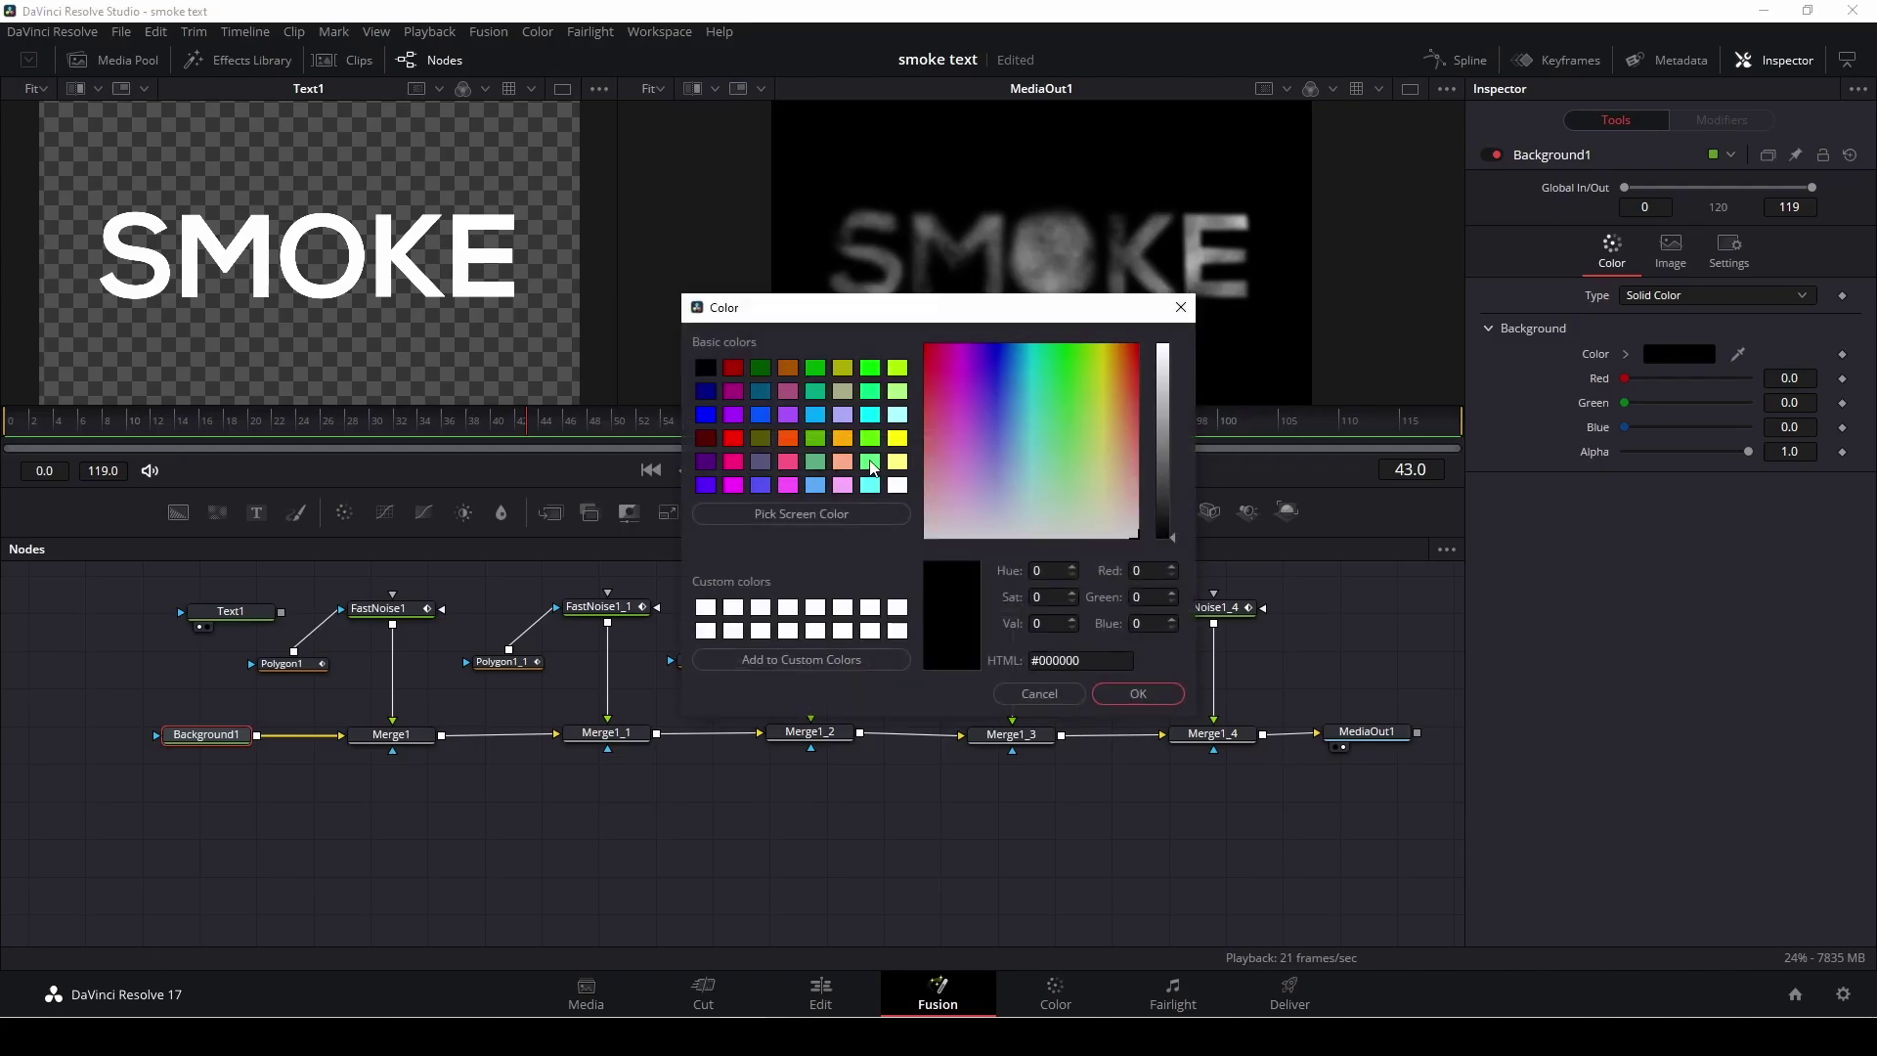
click(871, 463)
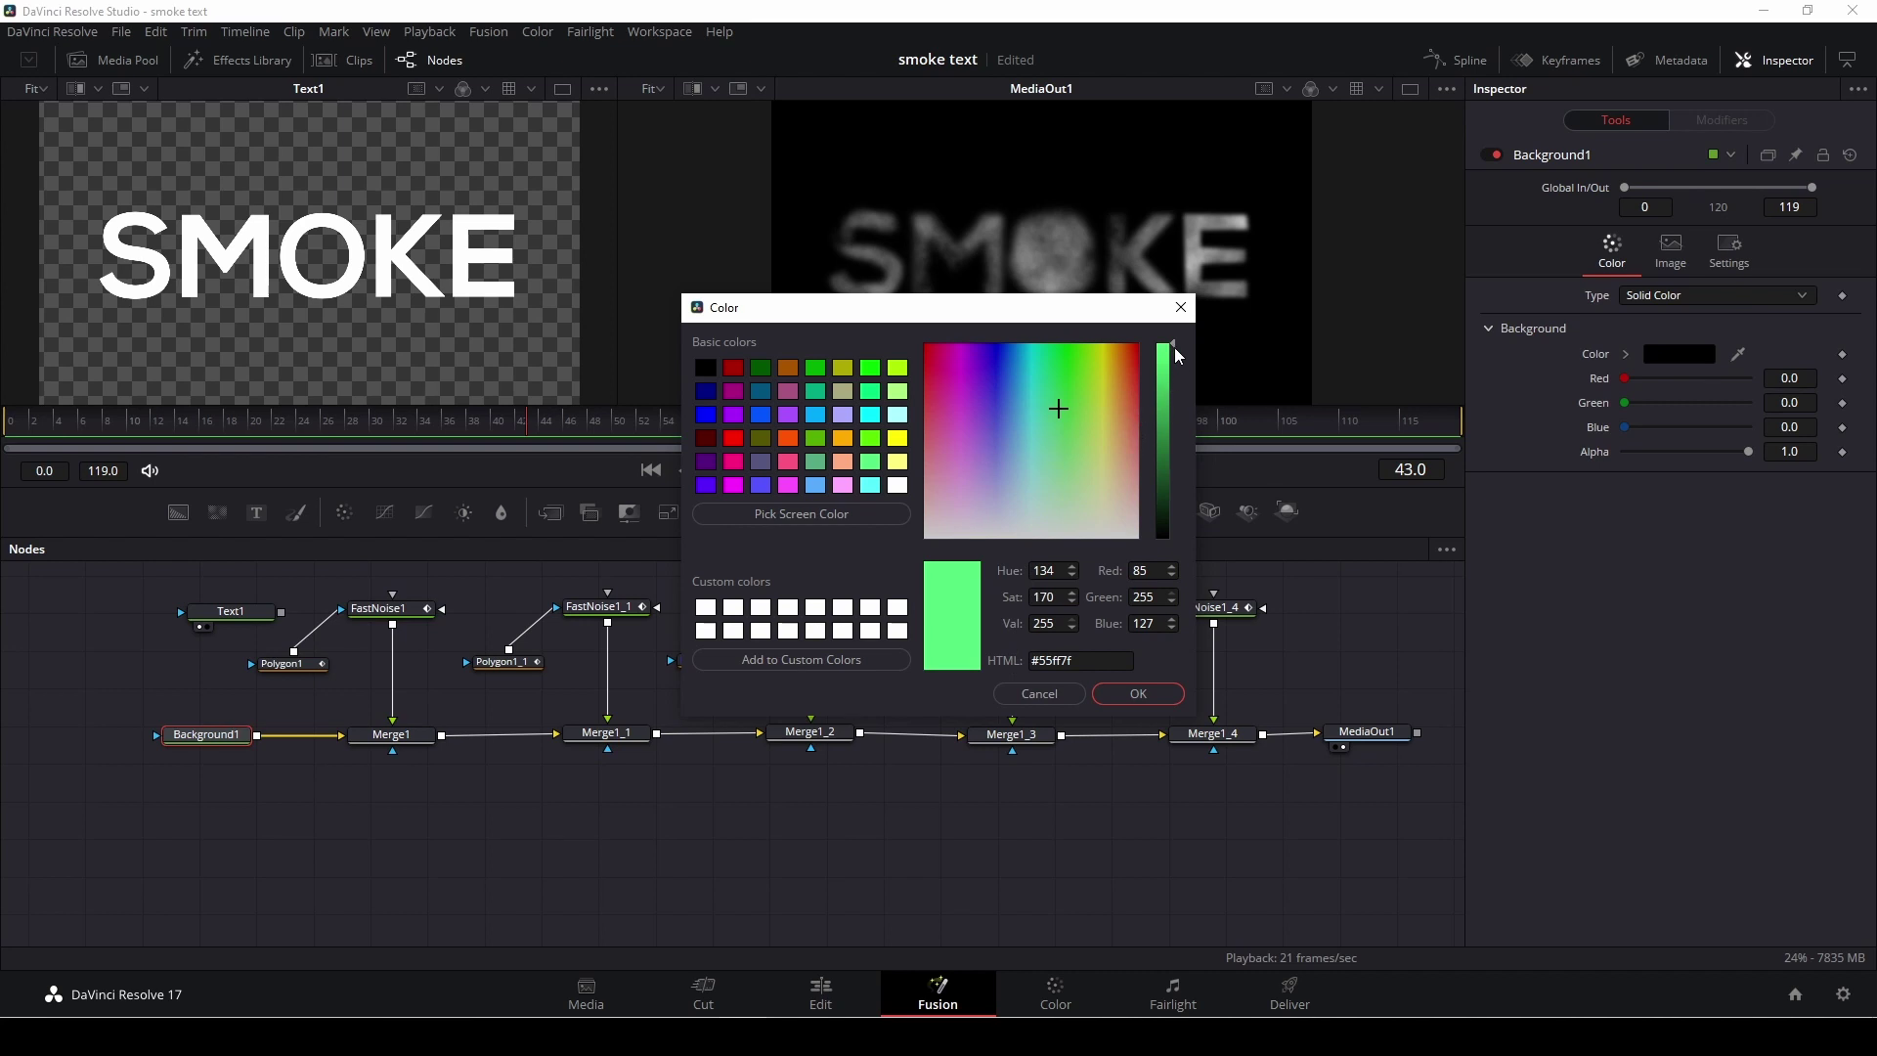
drag(1175, 348, 1166, 481)
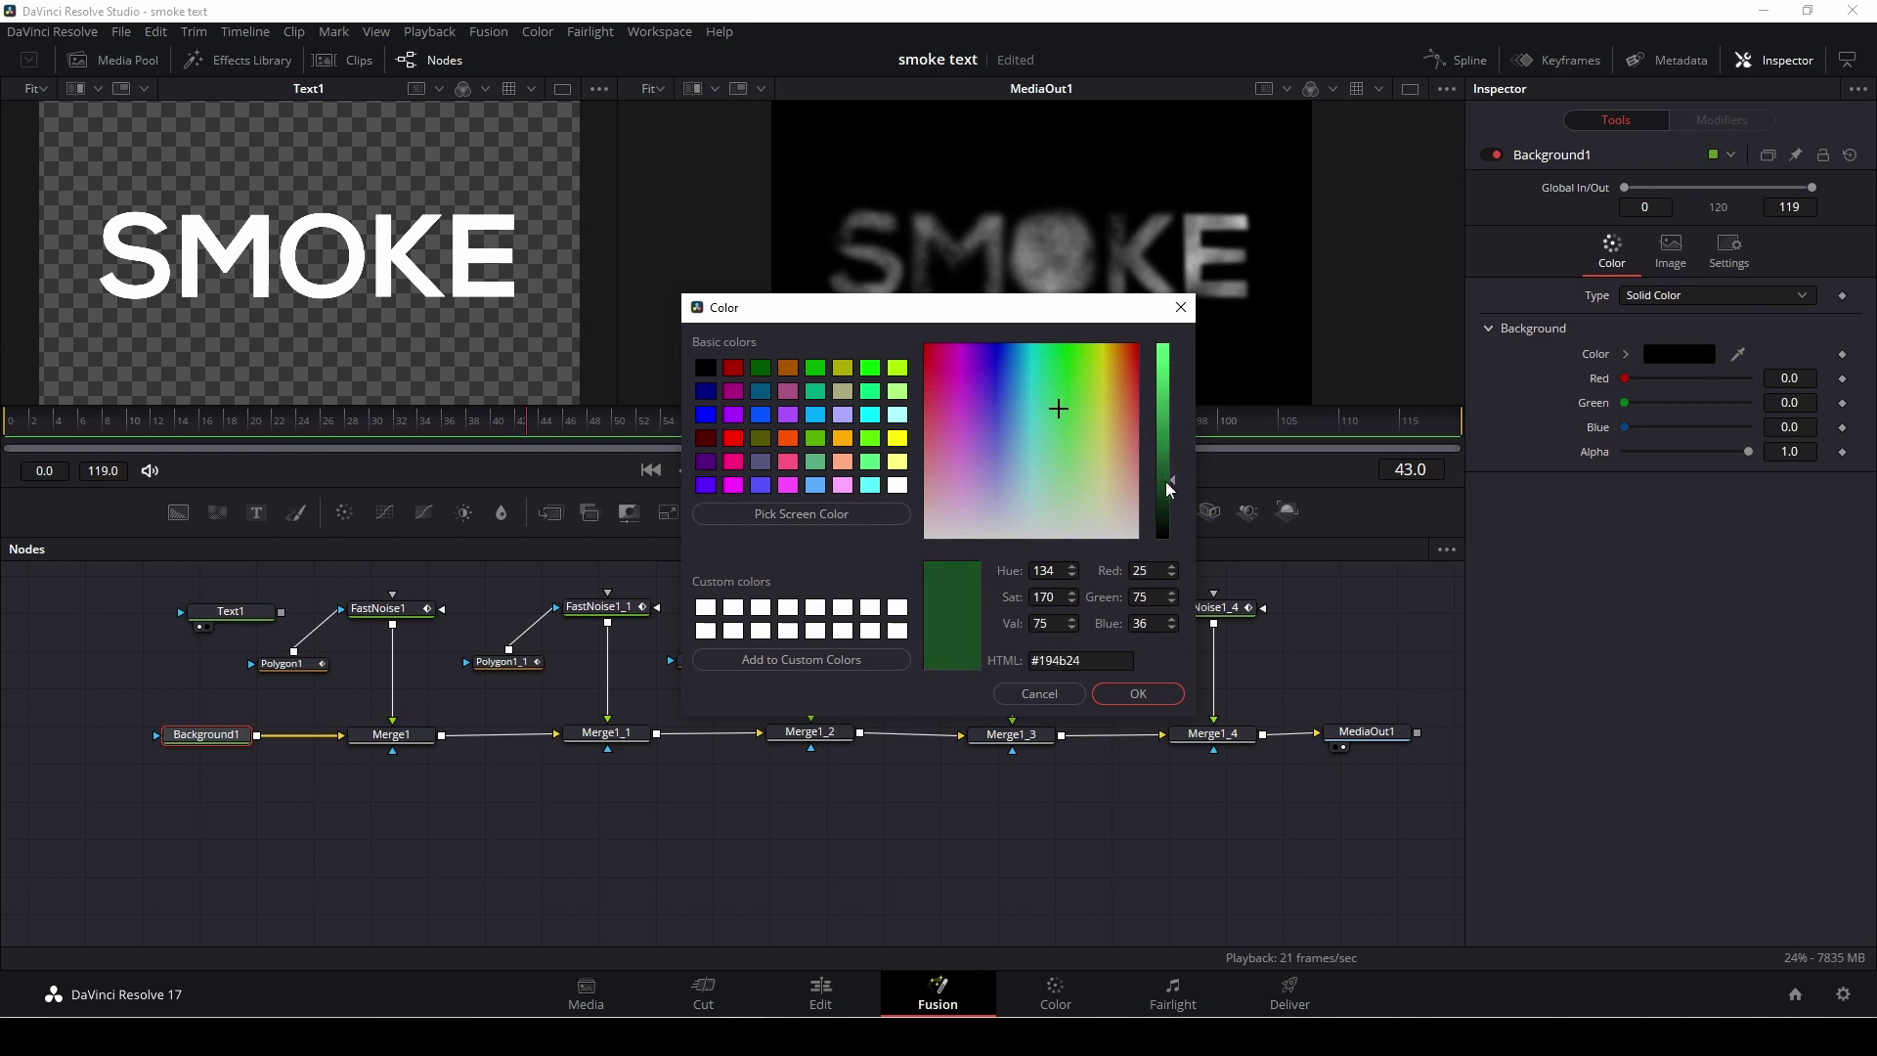
click(1138, 693)
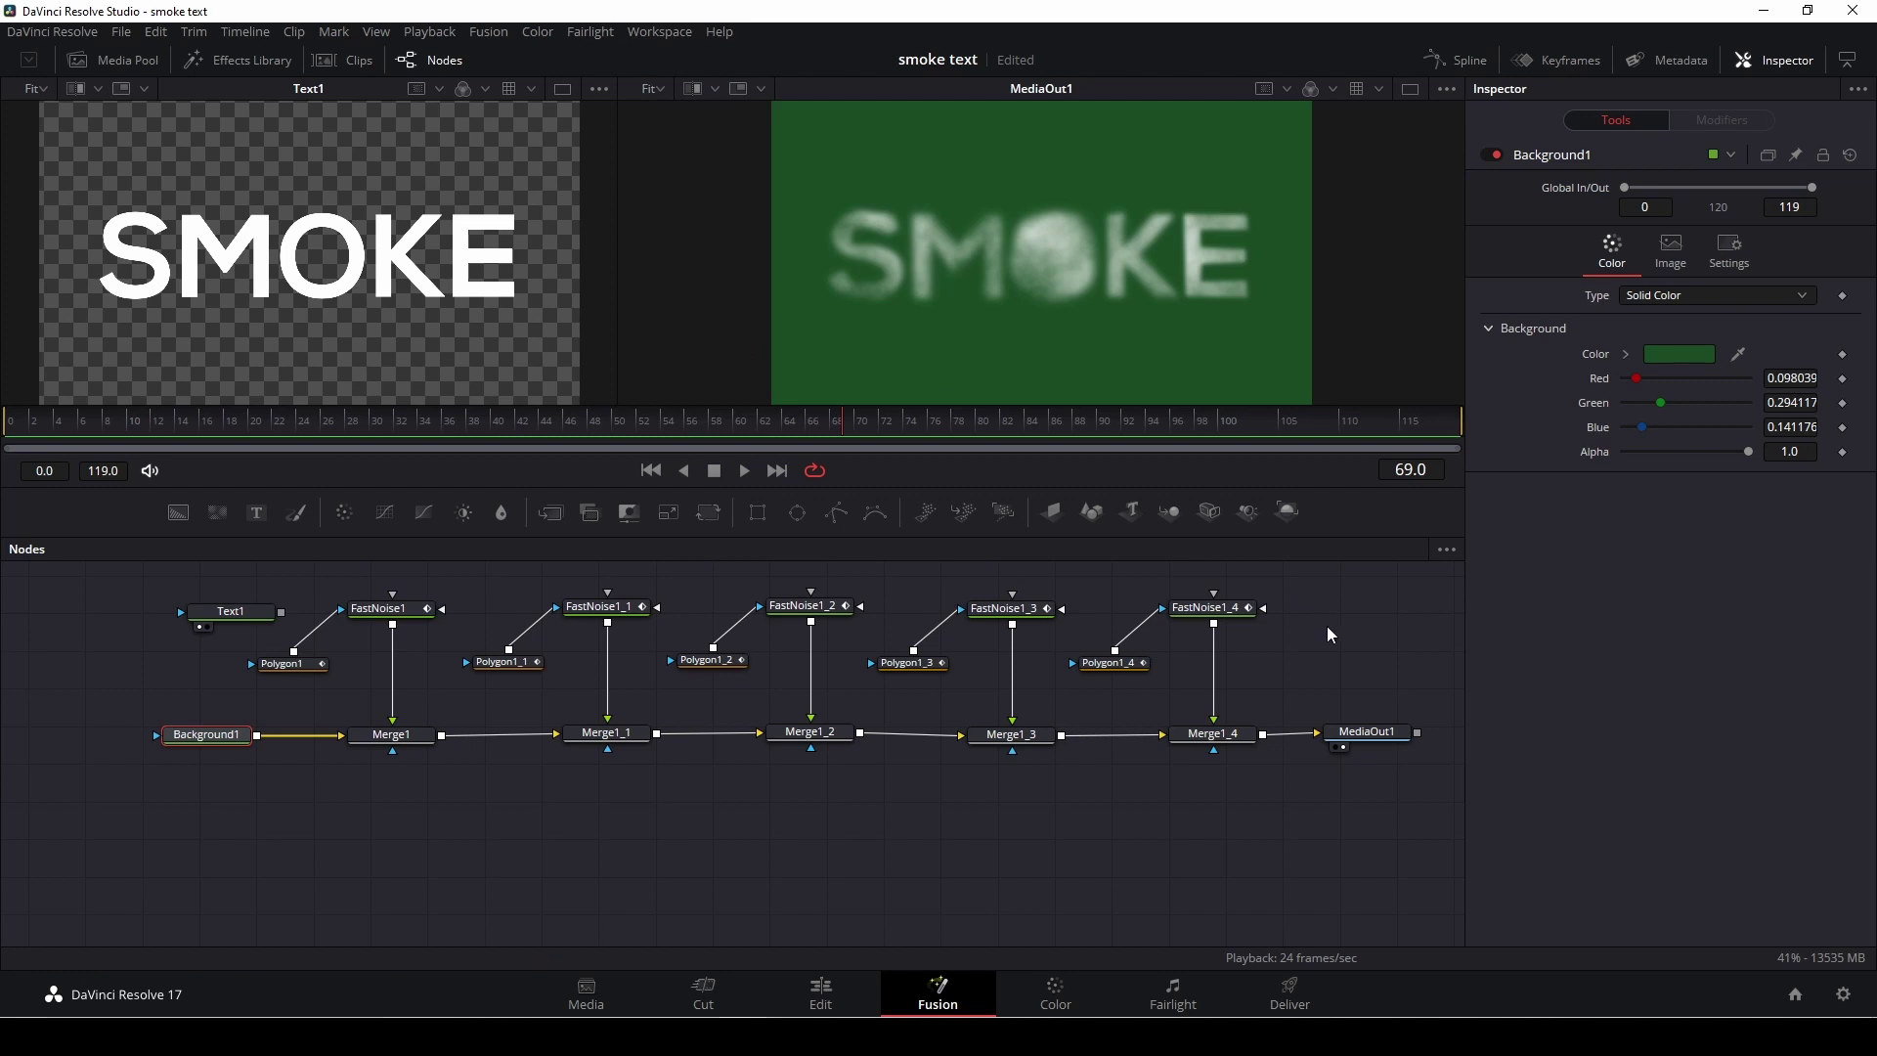
Open FastNoise1_4's Color 2 for editing
click(1208, 608)
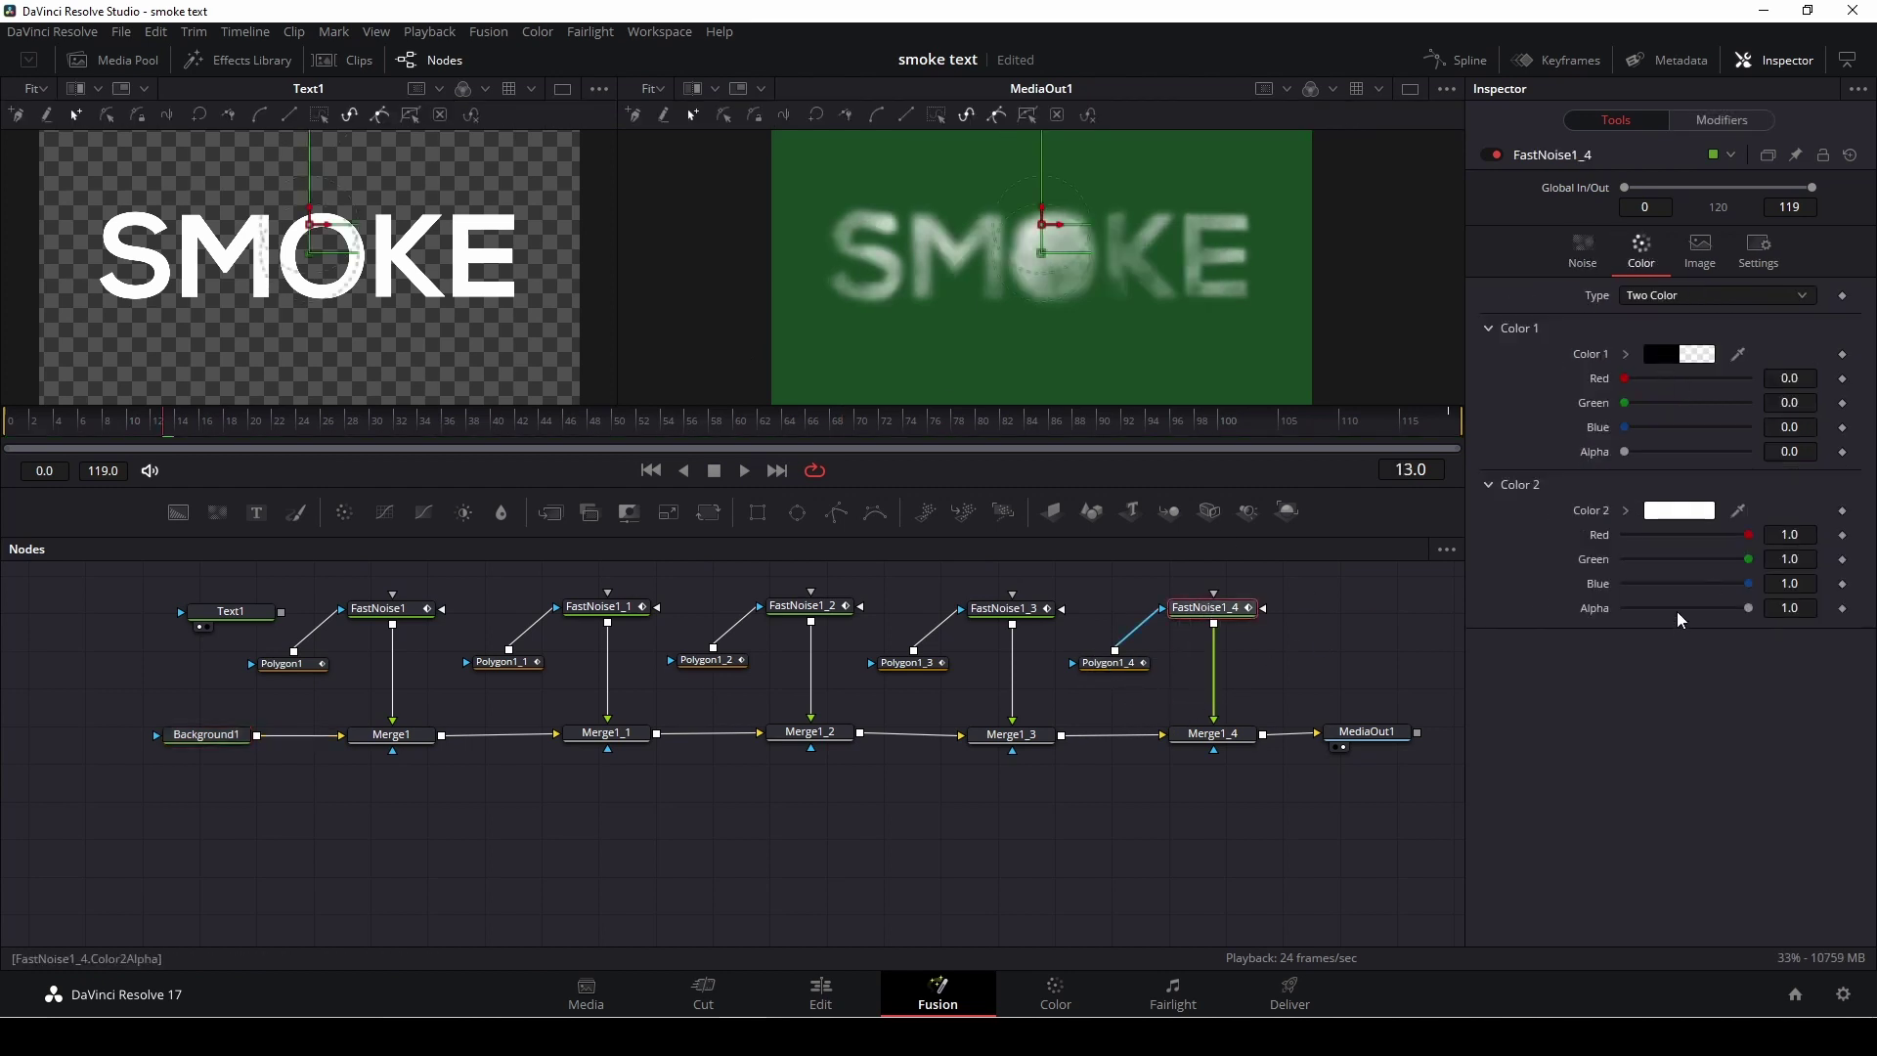
click(1662, 511)
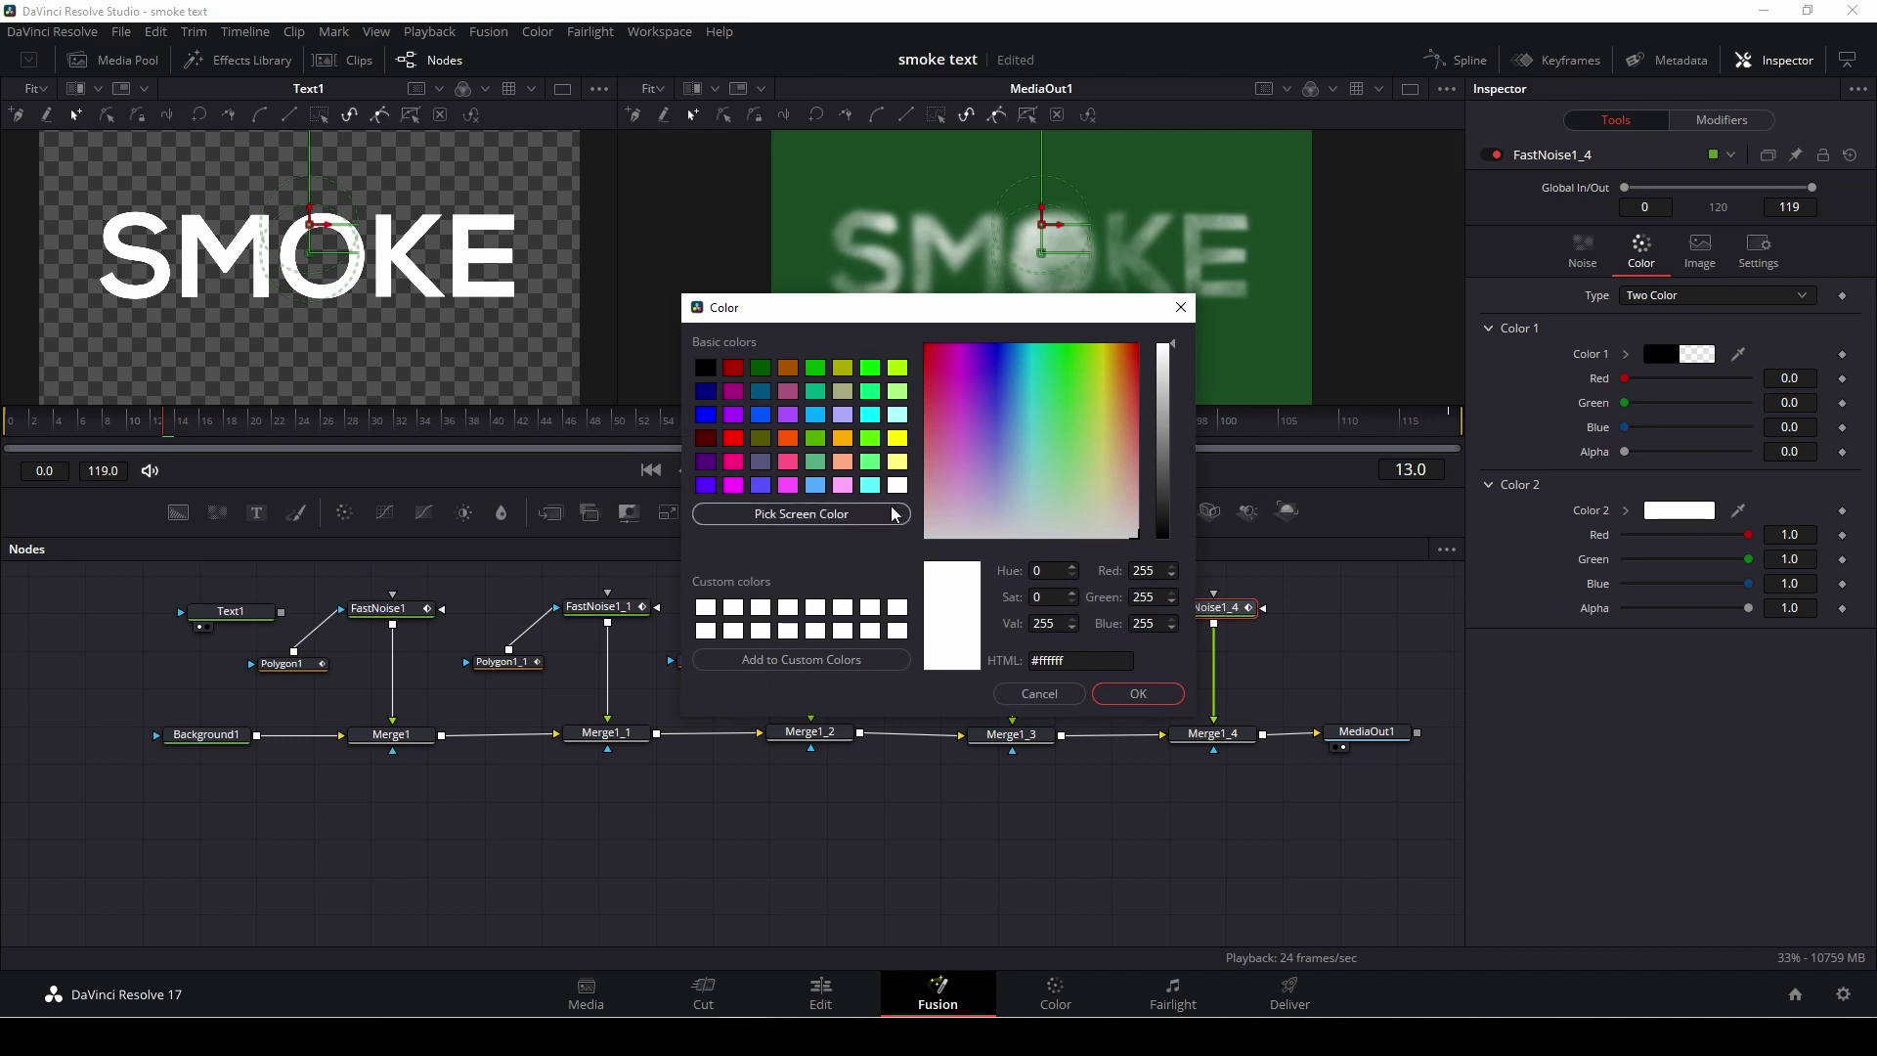